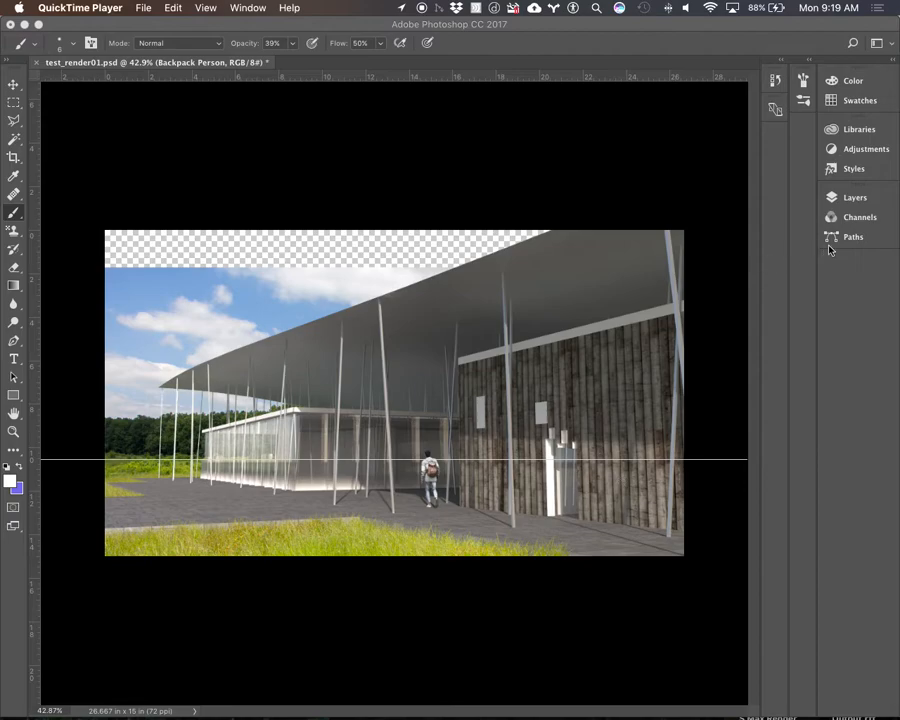
# Display the document's layers and lengthen the layer list to make room for more entries.
pyautogui.click(850, 199)
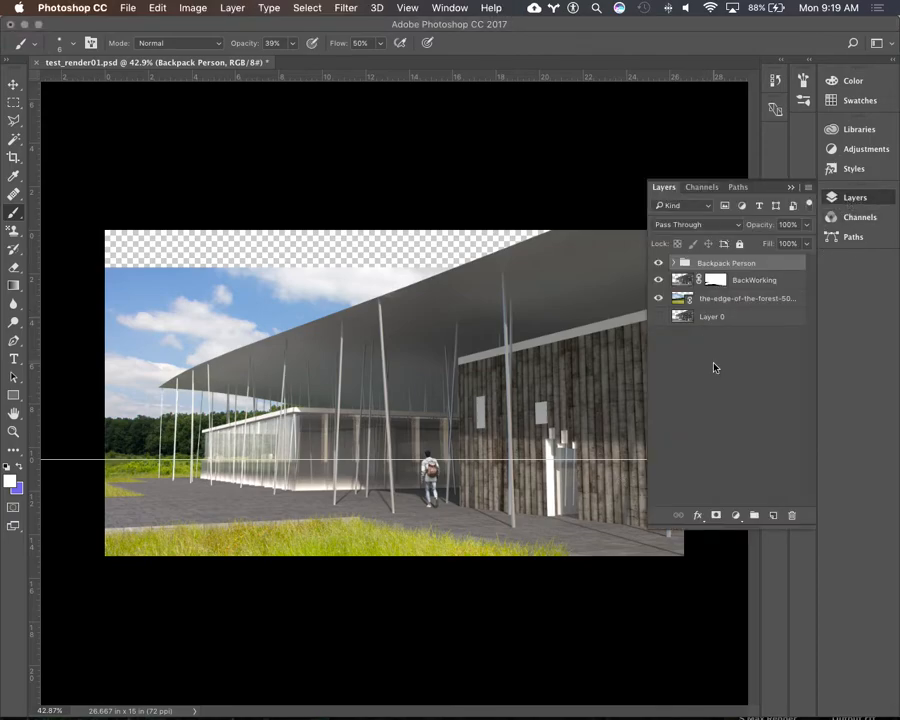
pyautogui.click(675, 263)
pyautogui.click(674, 263)
pyautogui.moveTo(762, 536); pyautogui.dragTo(752, 712)
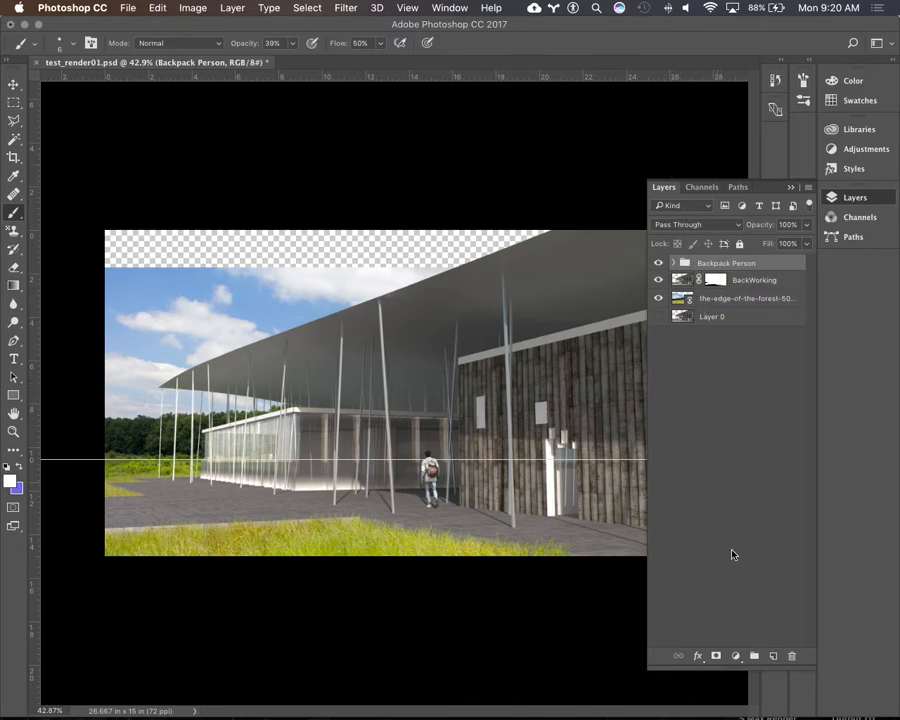
# Create a new layer group above Backpack Person and name it "Color Adjustments".
pyautogui.click(755, 656)
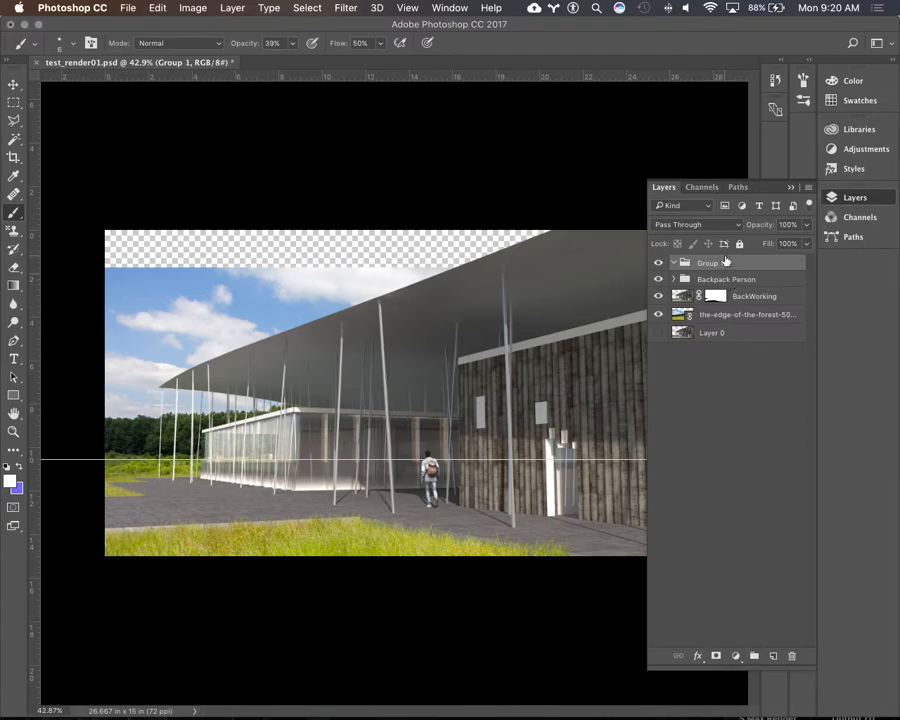
pyautogui.doubleClick(712, 263)
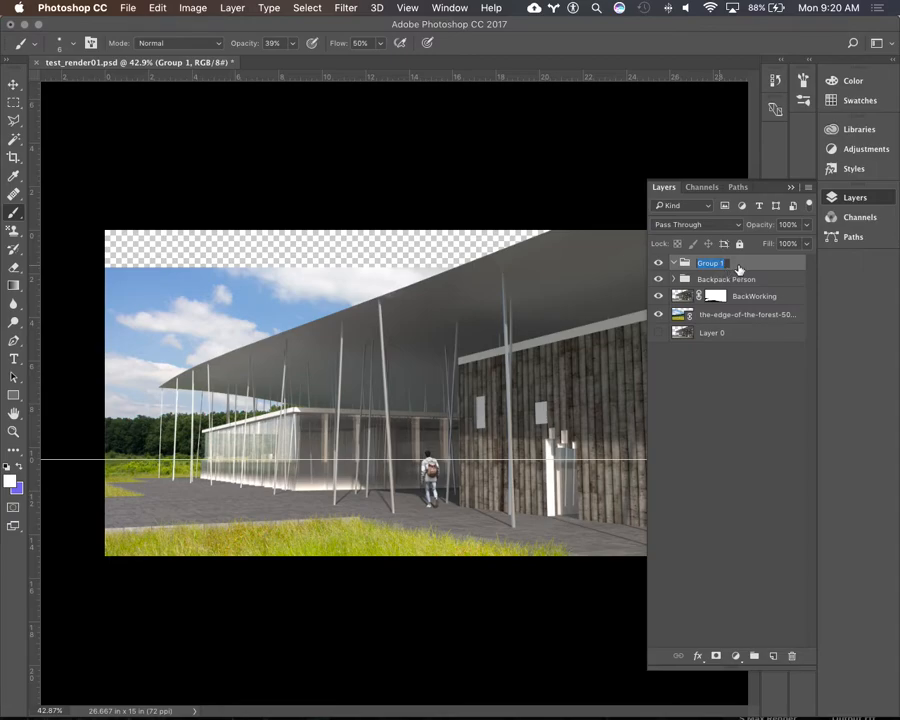
pyautogui.write('Color Adjustments')
pyautogui.press('Return')
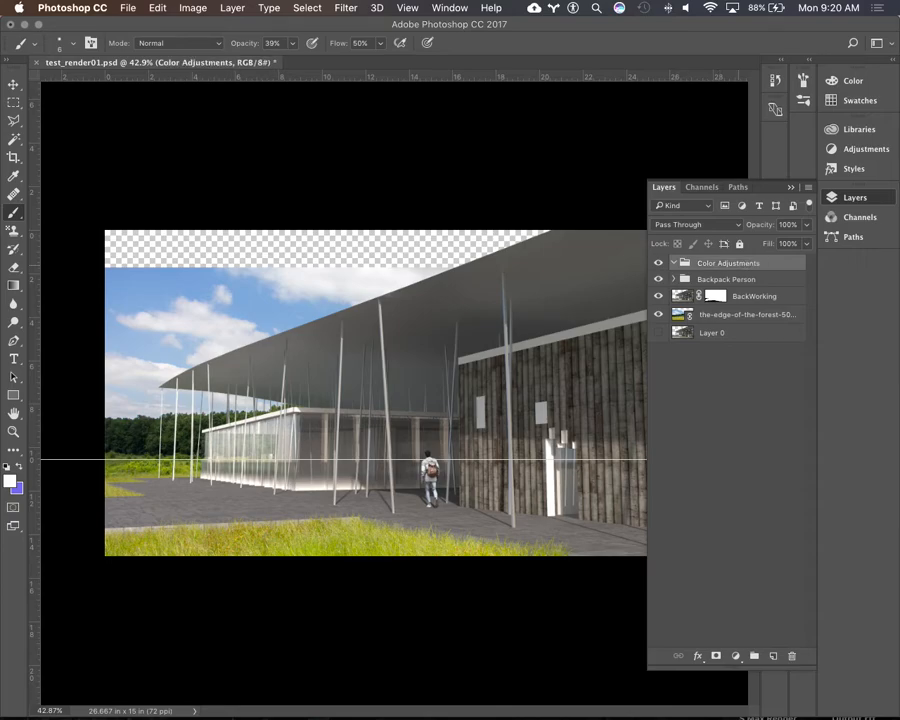
# Create a new layer group directly above the BackWorking layer and name it "Background".
pyautogui.click(674, 280)
pyautogui.click(675, 281)
pyautogui.click(768, 299)
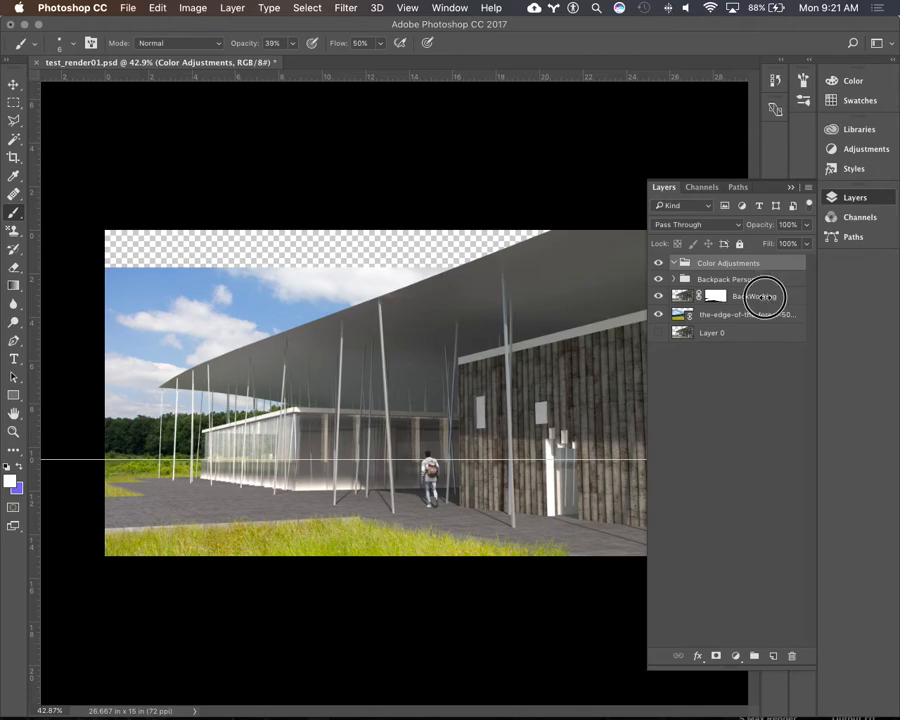
pyautogui.click(755, 656)
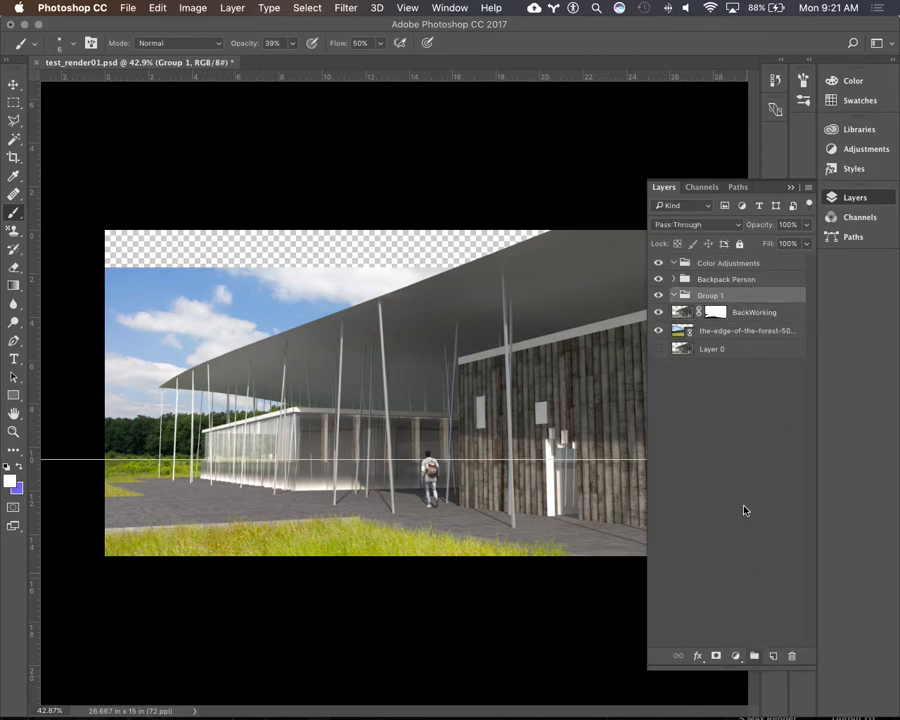
pyautogui.click(716, 296)
pyautogui.doubleClick(716, 296)
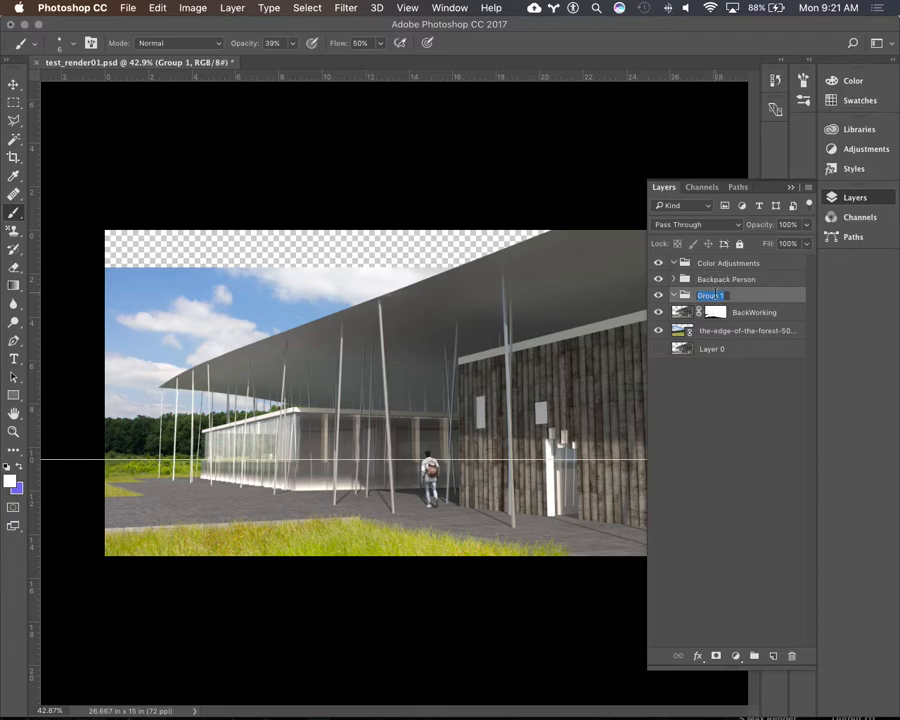
pyautogui.write('Background')
pyautogui.press('Return')
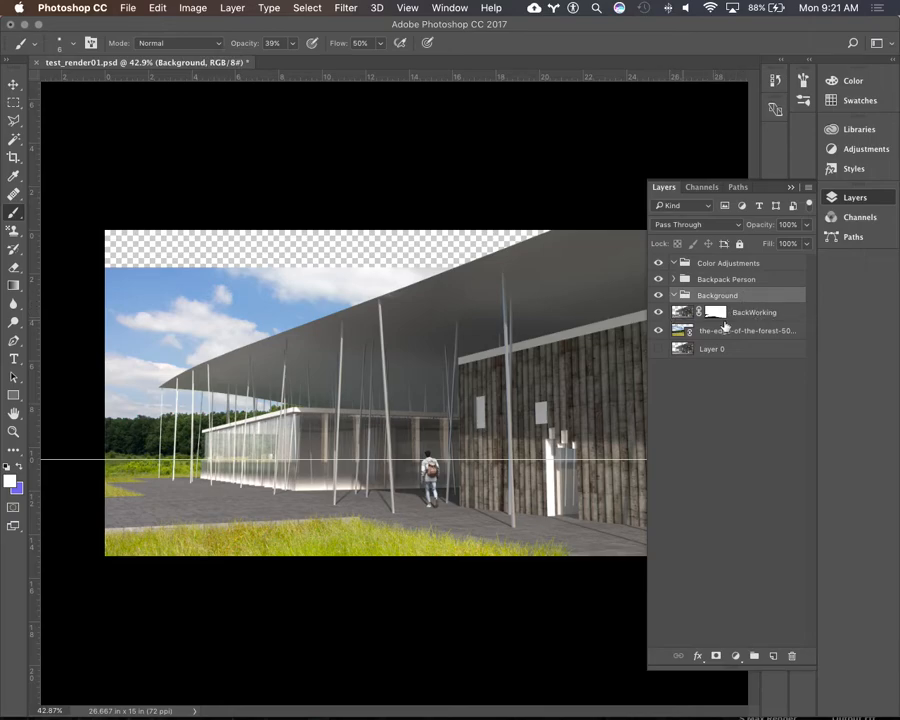
# Move the BackWorking and the-edge-of-the-forest layers into the Background group, and collapse the Background and Color Adjustments groups.
pyautogui.moveTo(760, 315)
pyautogui.mouseDown()
pyautogui.moveTo(753, 298)
pyautogui.moveTo(757, 340)
pyautogui.moveTo(767, 337)
pyautogui.mouseUp()
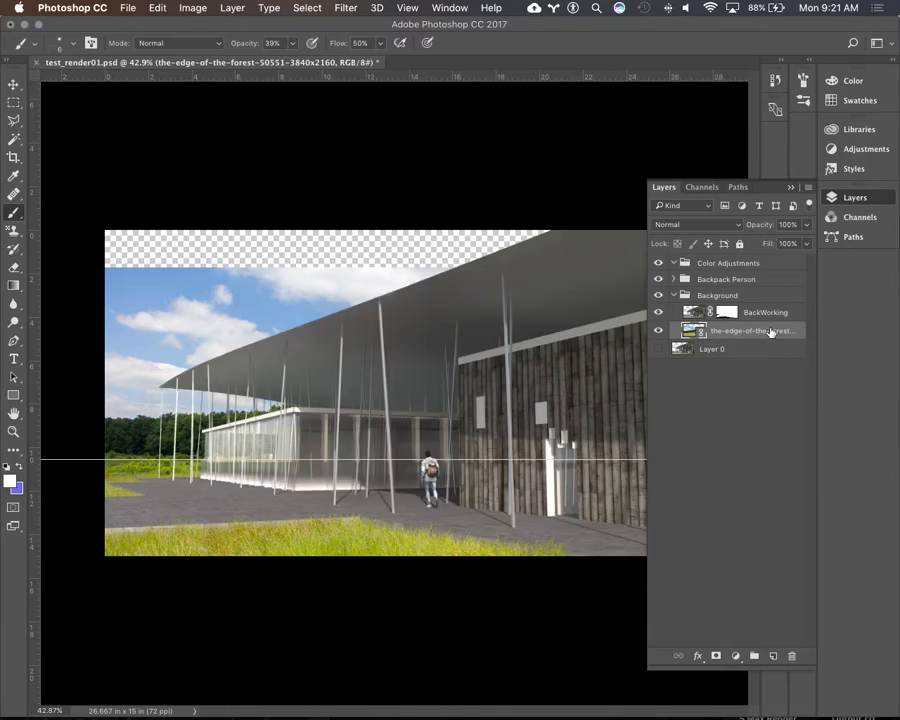
pyautogui.click(676, 299)
pyautogui.click(674, 297)
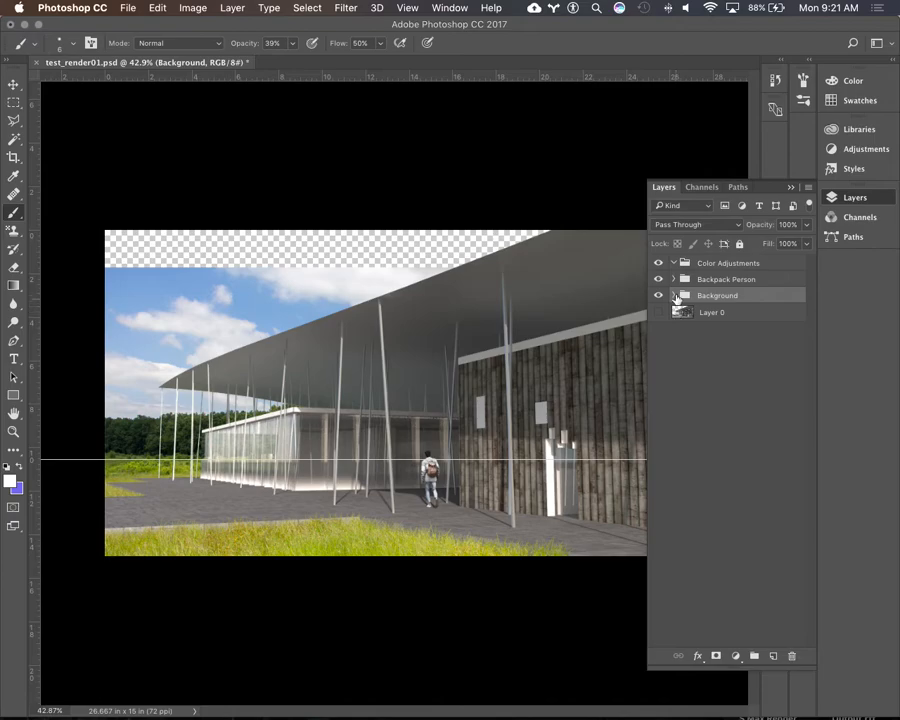
pyautogui.click(674, 296)
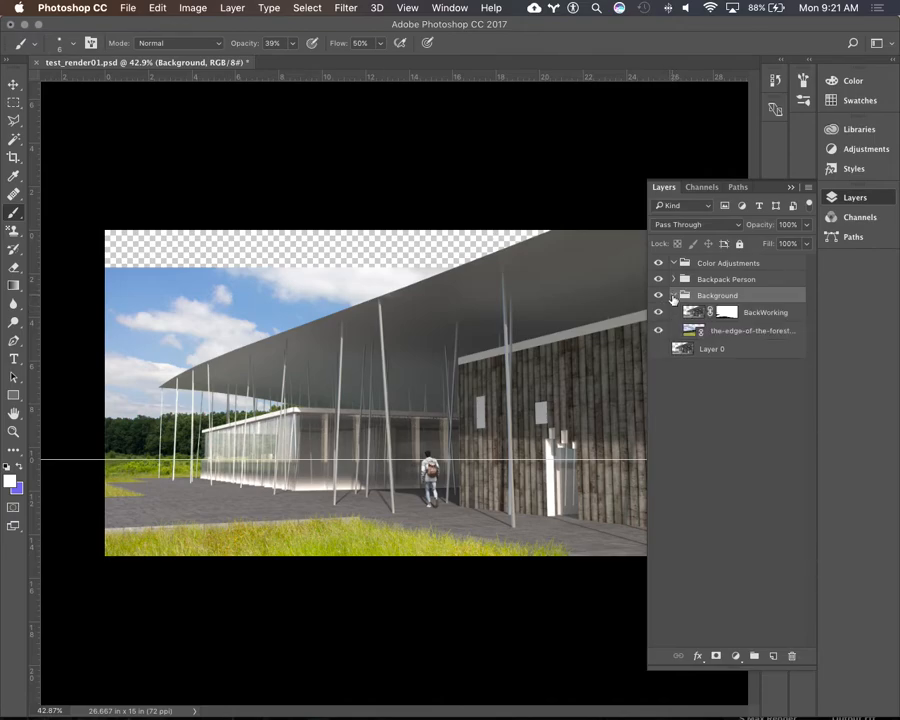
pyautogui.click(674, 296)
pyautogui.click(674, 263)
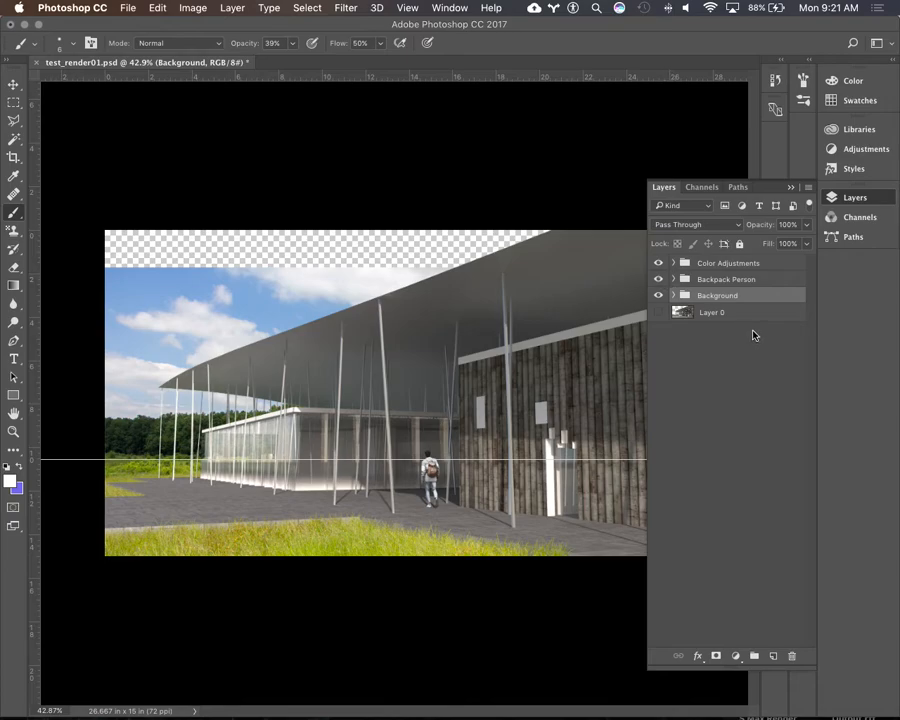
# Create a new layer group above Backpack Person and name it "Entourage".
pyautogui.click(718, 281)
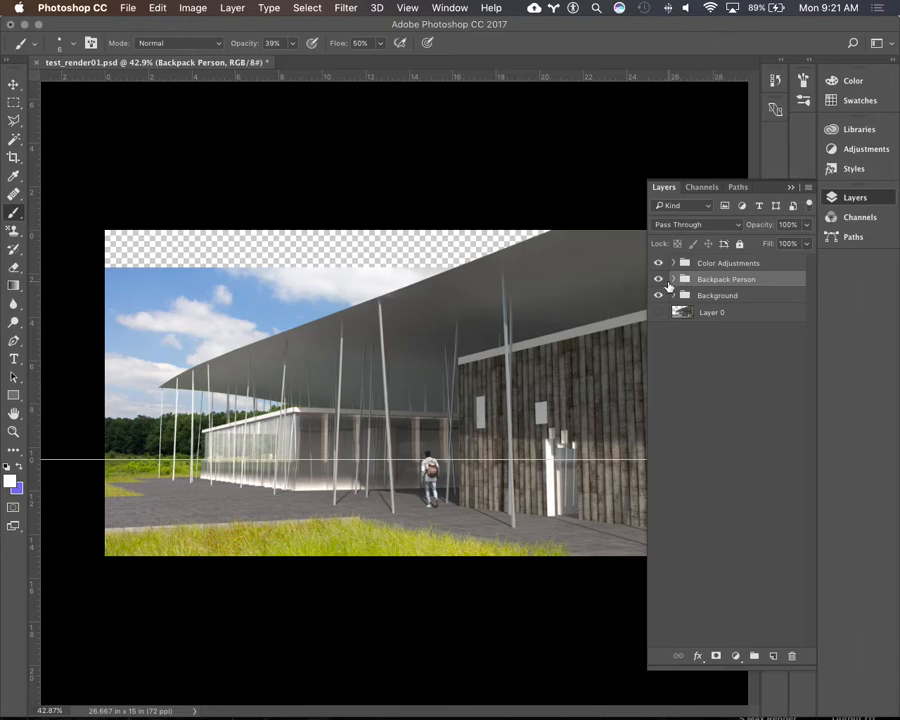
pyautogui.click(674, 279)
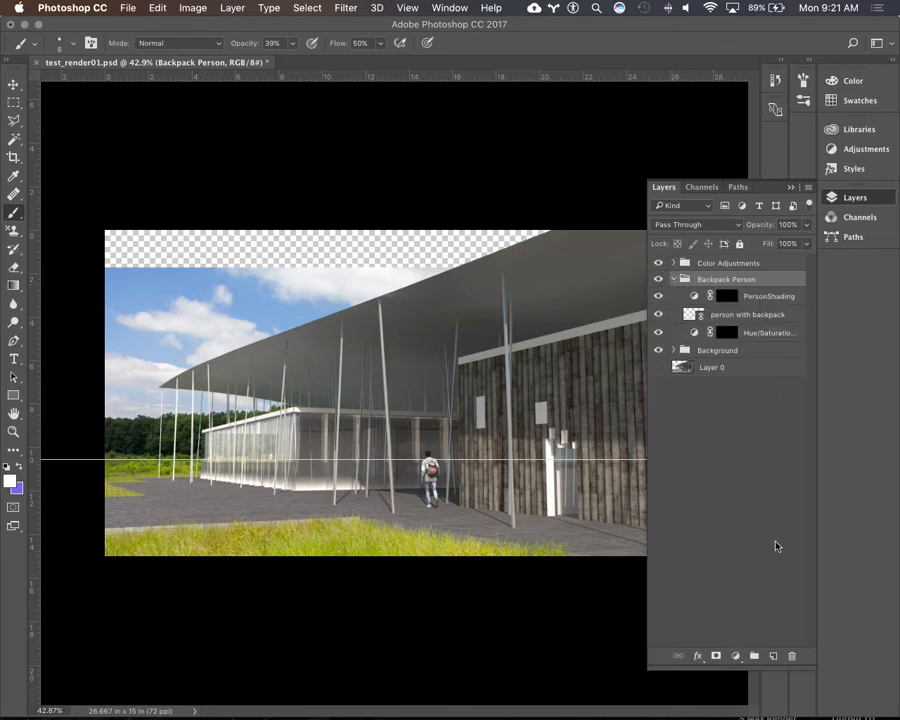
pyautogui.click(754, 655)
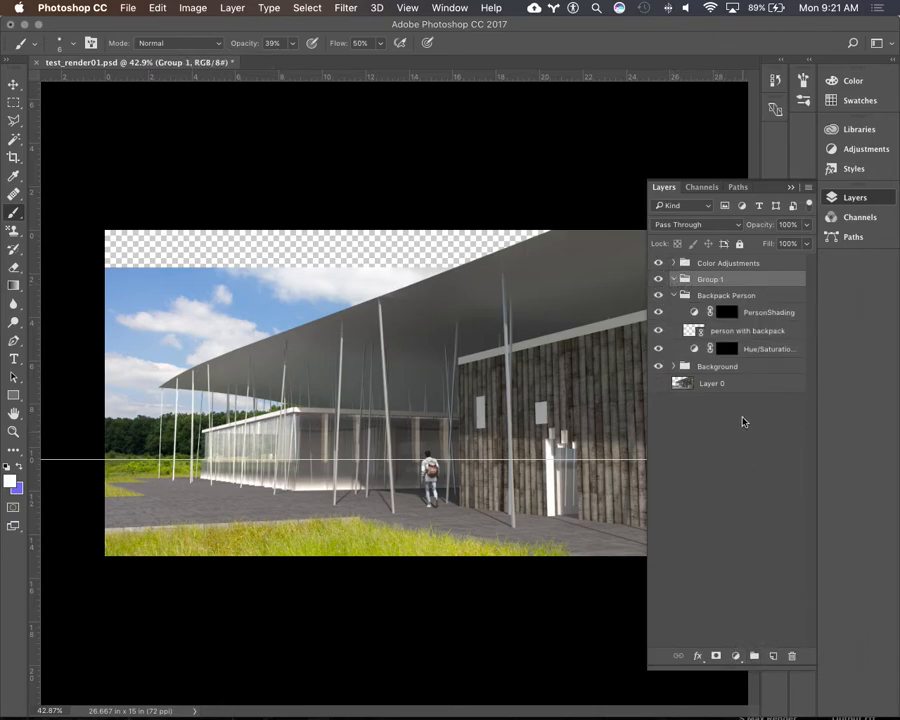
pyautogui.click(717, 281)
pyautogui.doubleClick(716, 281)
pyautogui.write('Entourage')
pyautogui.press('Return')
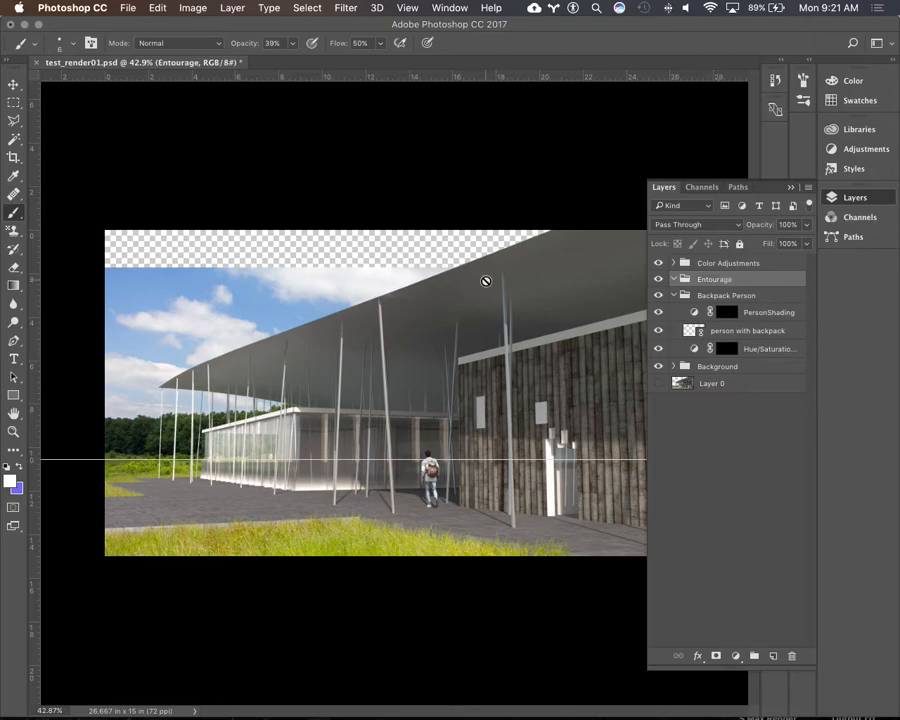
# Move the Backpack Person group into the Entourage group and collapse the nested group.
pyautogui.moveTo(712, 295); pyautogui.dragTo(712, 282)
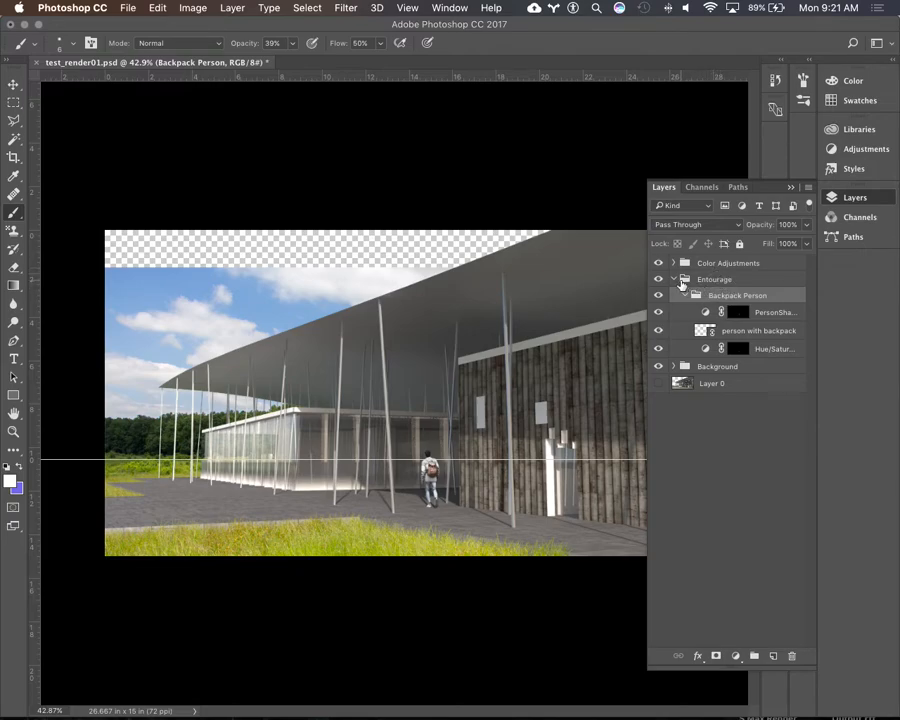
pyautogui.click(675, 280)
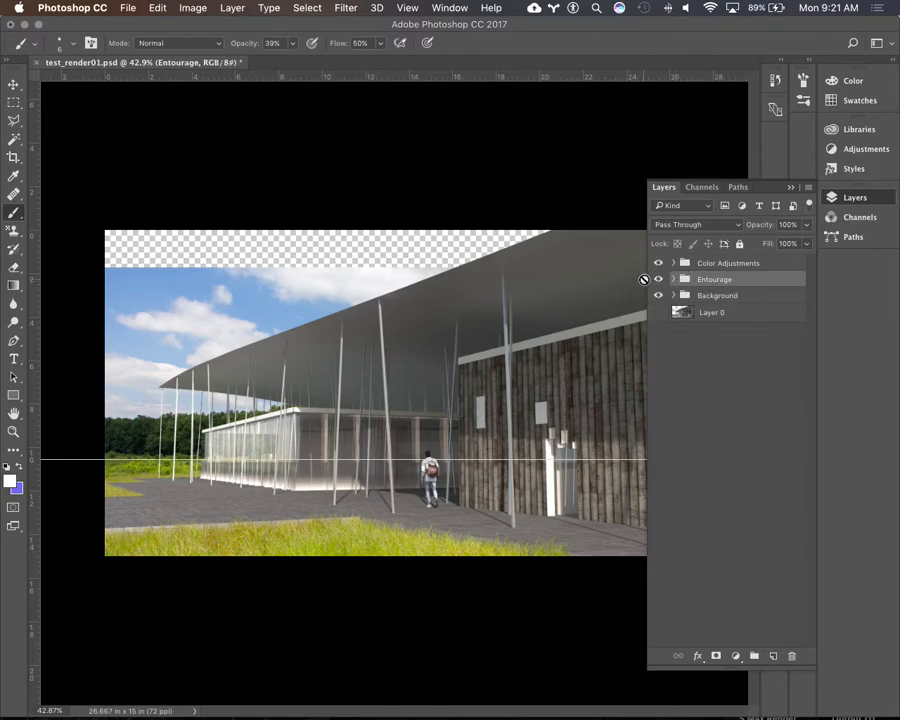
pyautogui.click(674, 281)
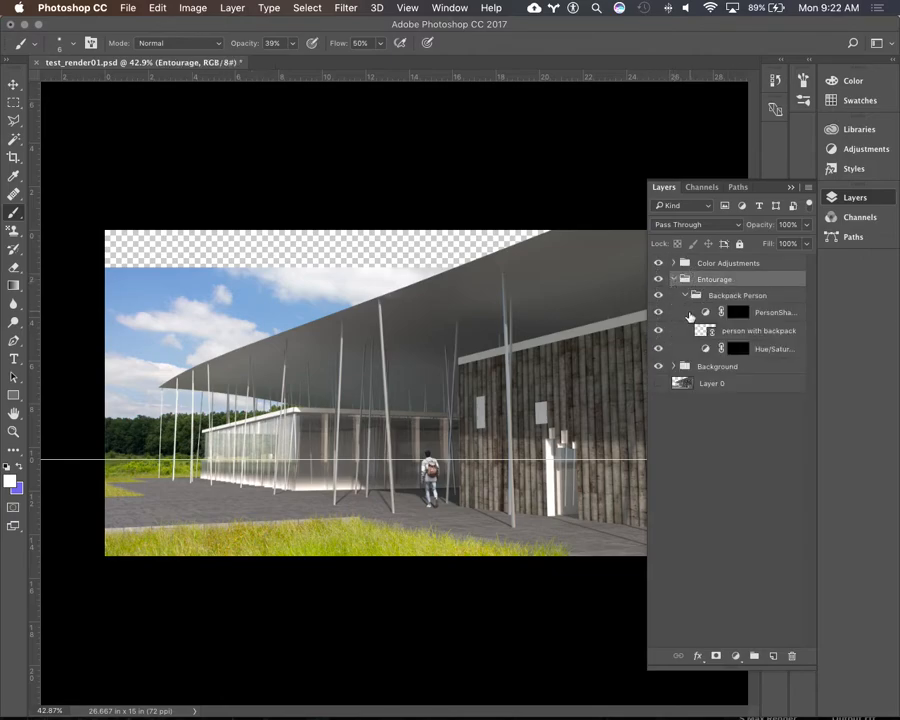
pyautogui.click(684, 296)
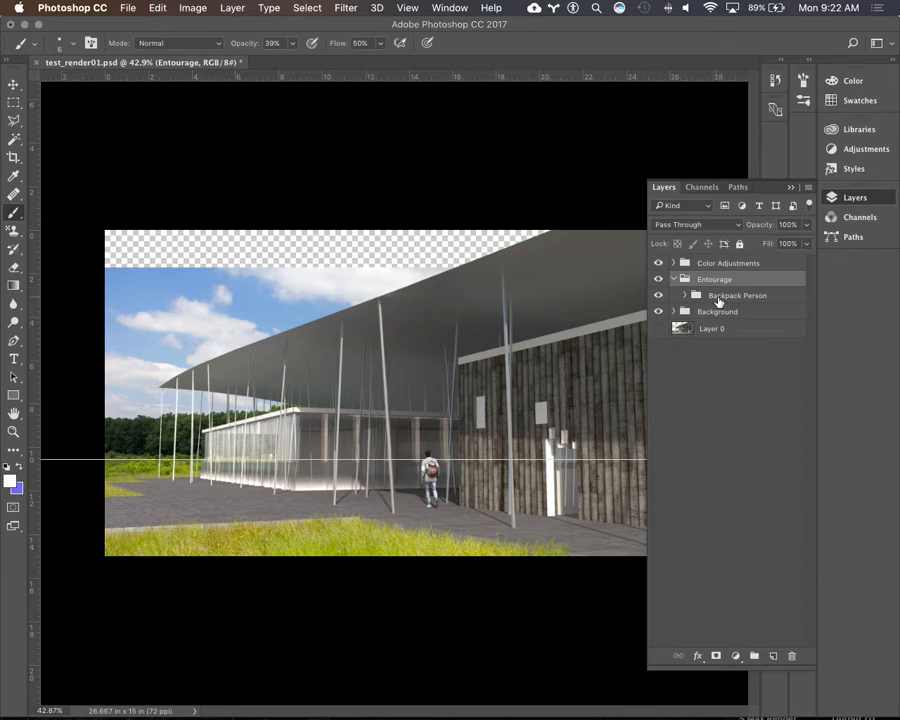
# Examine the nested structure of Entourage by expanding and collapsing it and its Backpack Person subgroup.
pyautogui.click(684, 296)
pyautogui.click(684, 296)
pyautogui.click(674, 280)
pyautogui.click(674, 280)
pyautogui.click(674, 280)
pyautogui.click(674, 280)
pyautogui.click(684, 296)
pyautogui.click(684, 296)
pyautogui.click(675, 281)
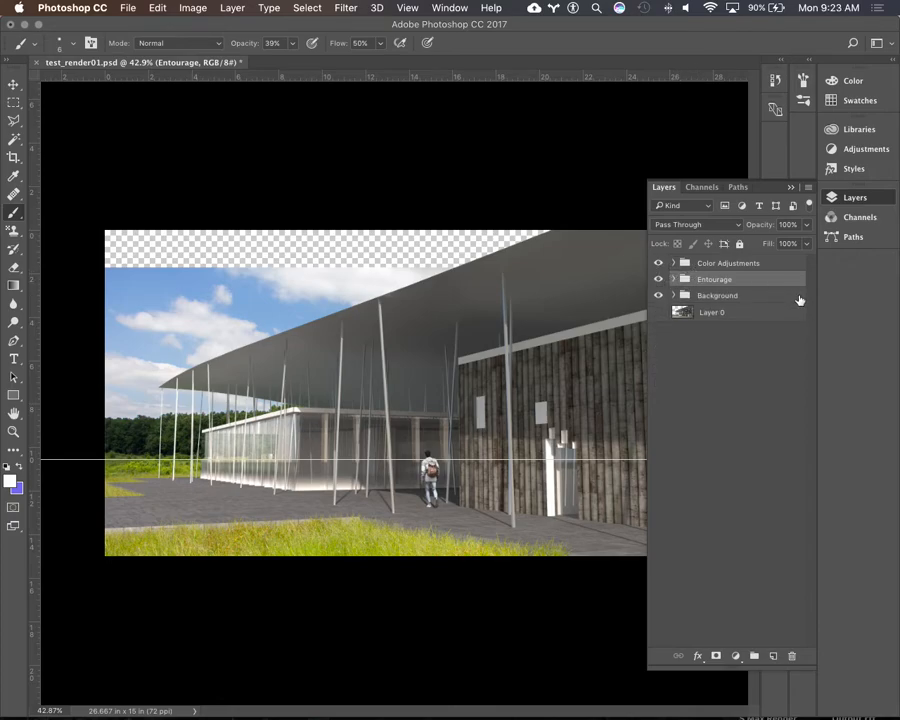
# Inside the Background group, try the forest photo layer above BackWorking, restore it beneath, and collapse the group.
pyautogui.click(732, 264)
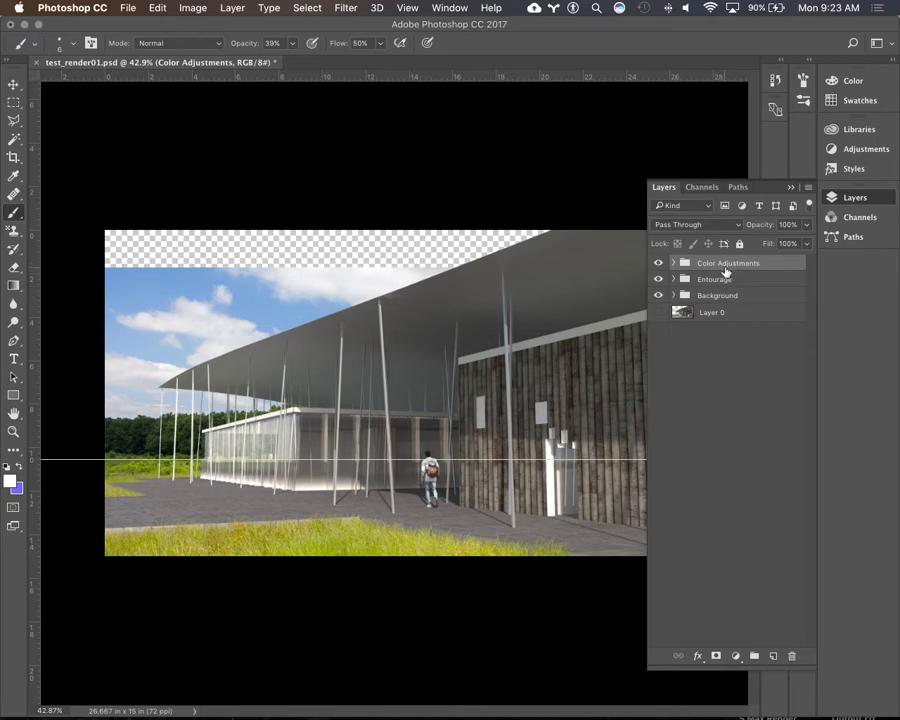
pyautogui.click(673, 295)
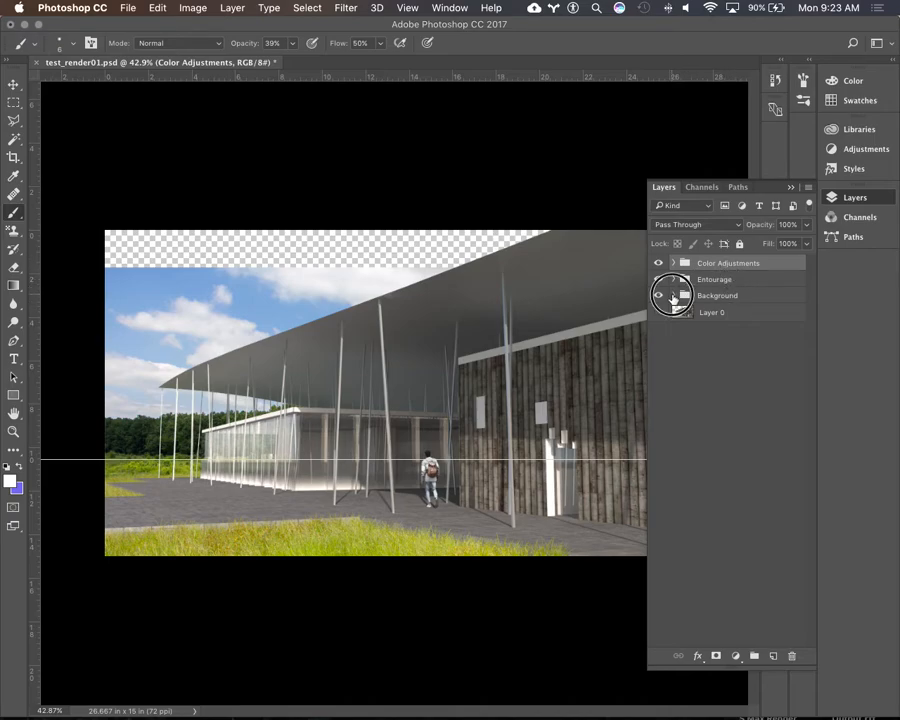
pyautogui.doubleClick(755, 331)
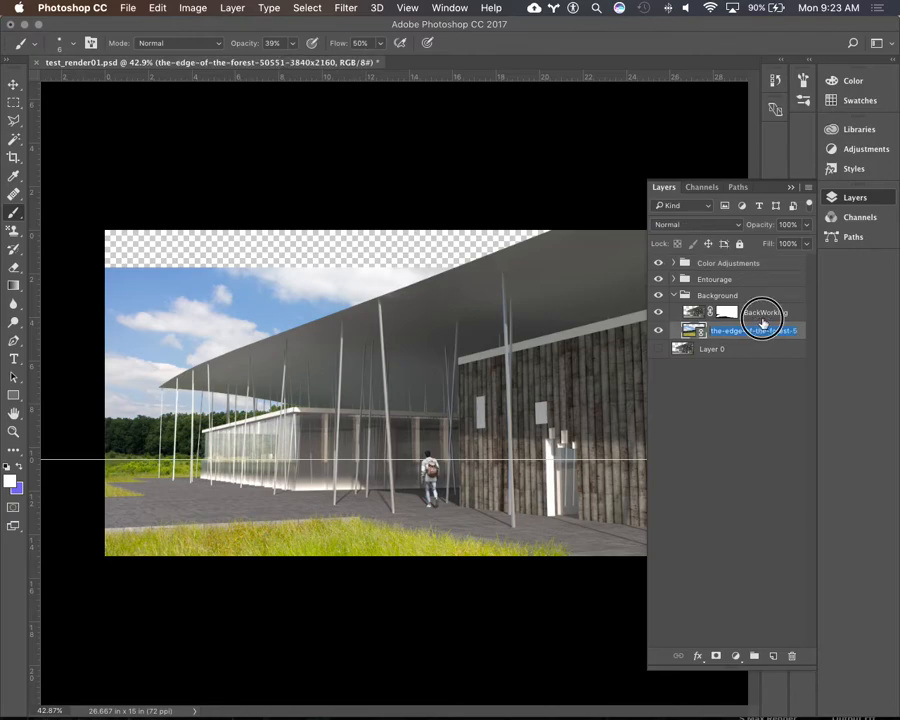
pyautogui.moveTo(680, 334); pyautogui.dragTo(683, 313)
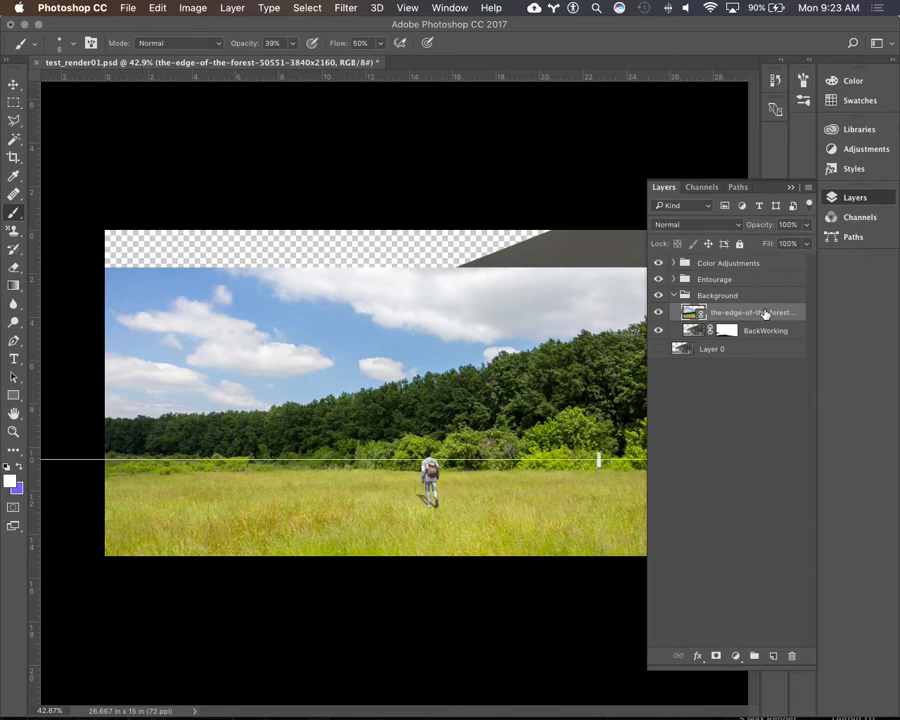
pyautogui.moveTo(765, 314); pyautogui.dragTo(760, 338)
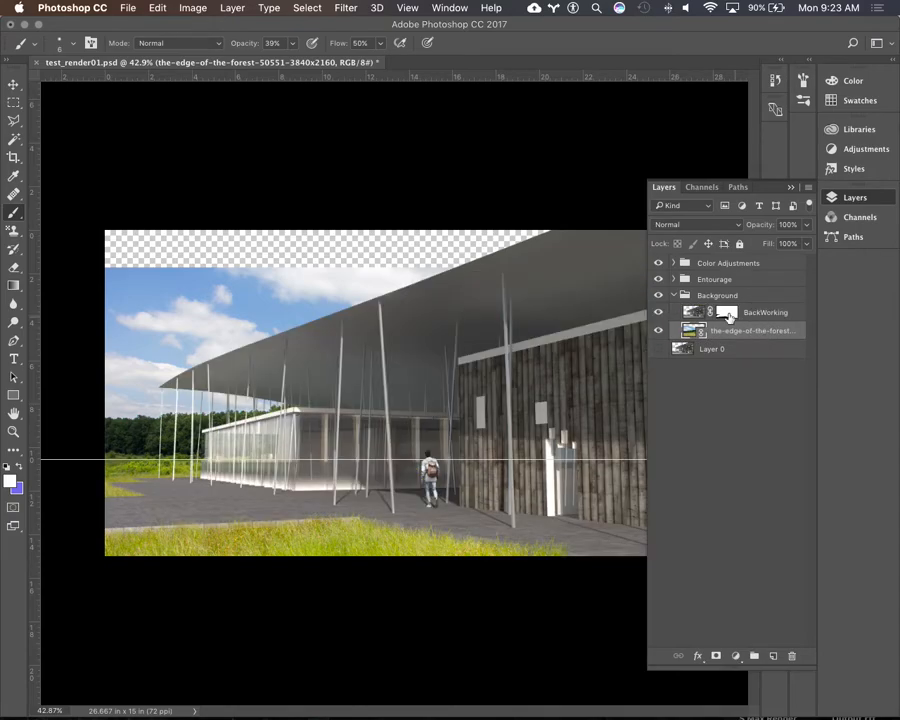
pyautogui.click(676, 296)
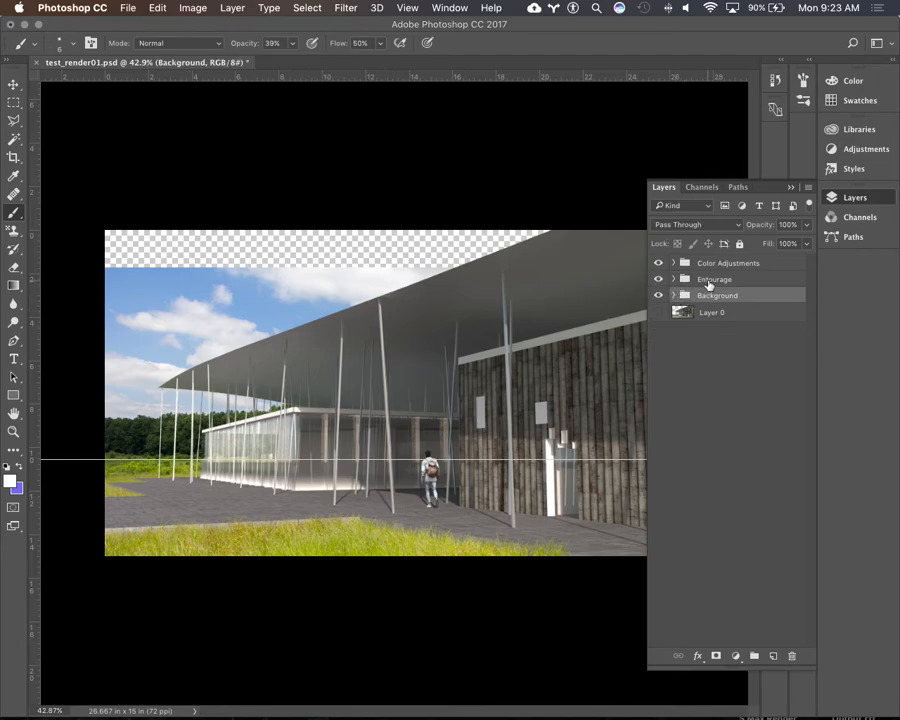
# Try the Background group above Entourage, return it below, and check its visibility and contents.
pyautogui.moveTo(716, 299); pyautogui.dragTo(721, 277)
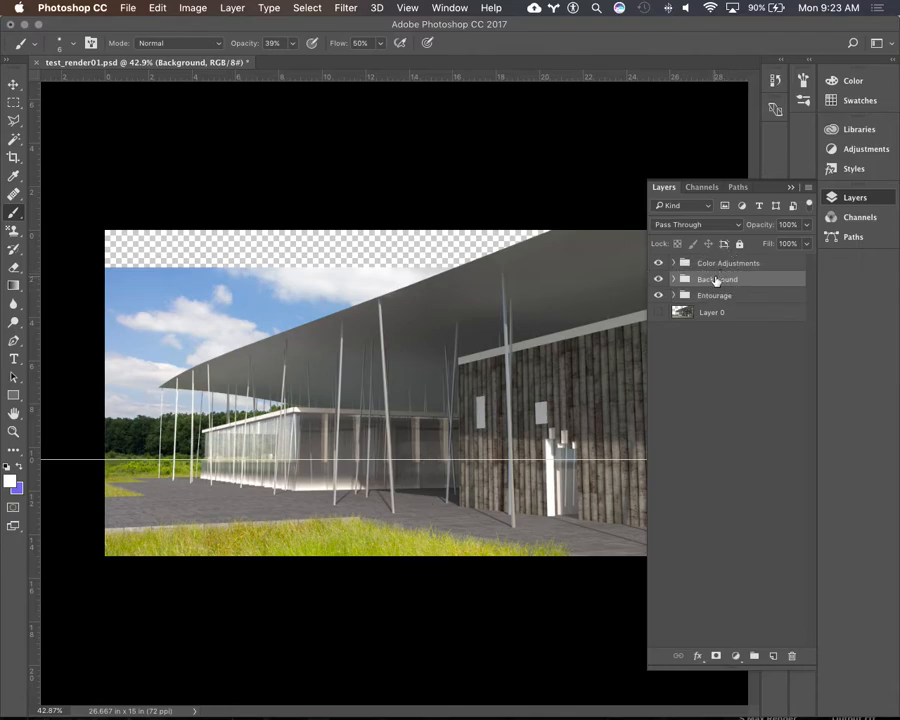
pyautogui.moveTo(716, 284); pyautogui.dragTo(717, 308)
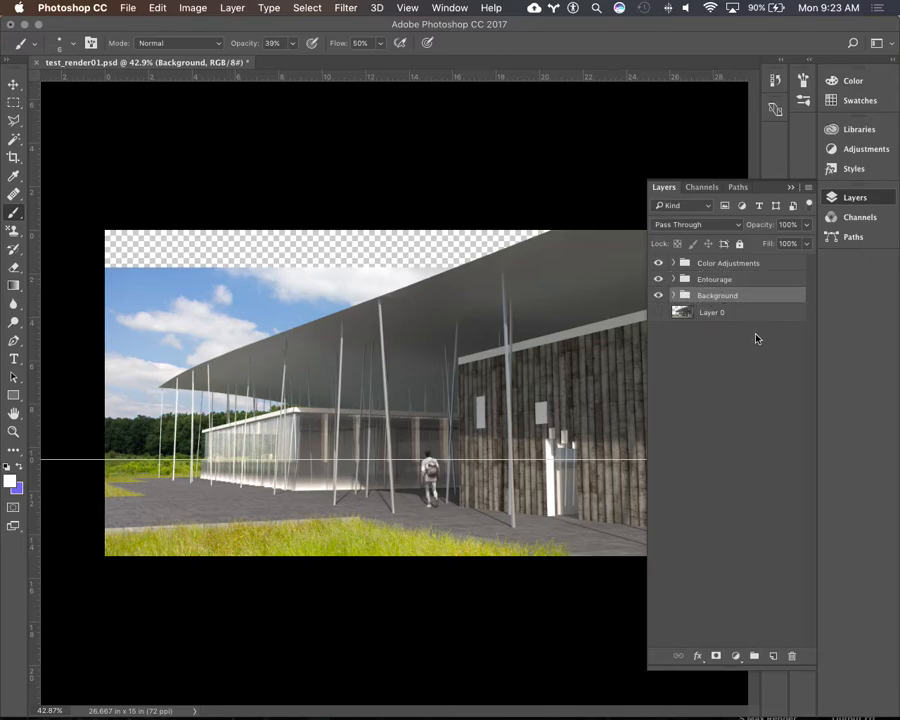
pyautogui.click(664, 295)
pyautogui.click(661, 295)
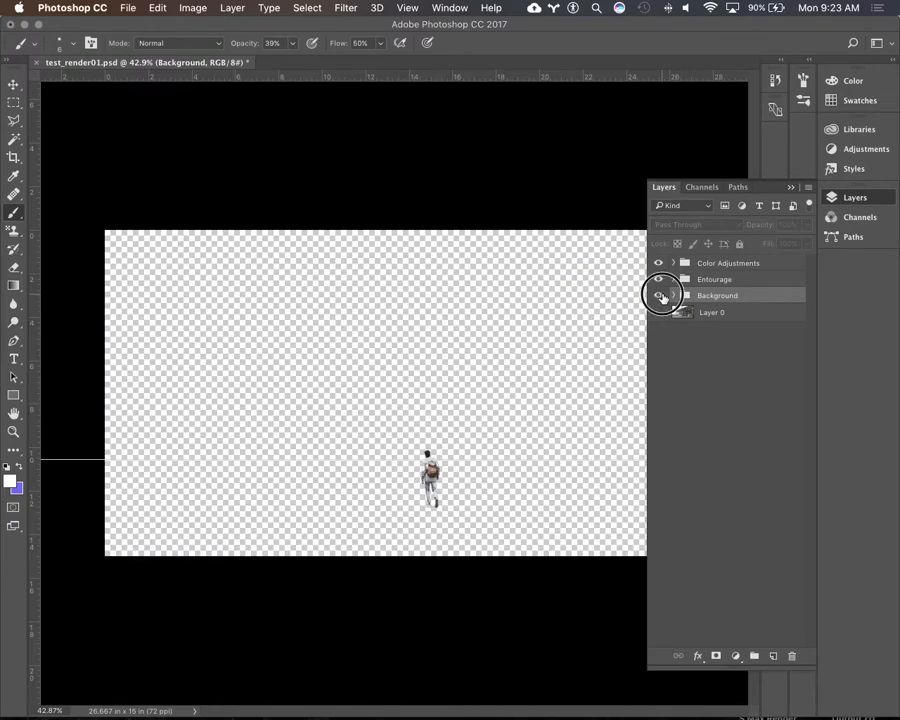
pyautogui.click(674, 297)
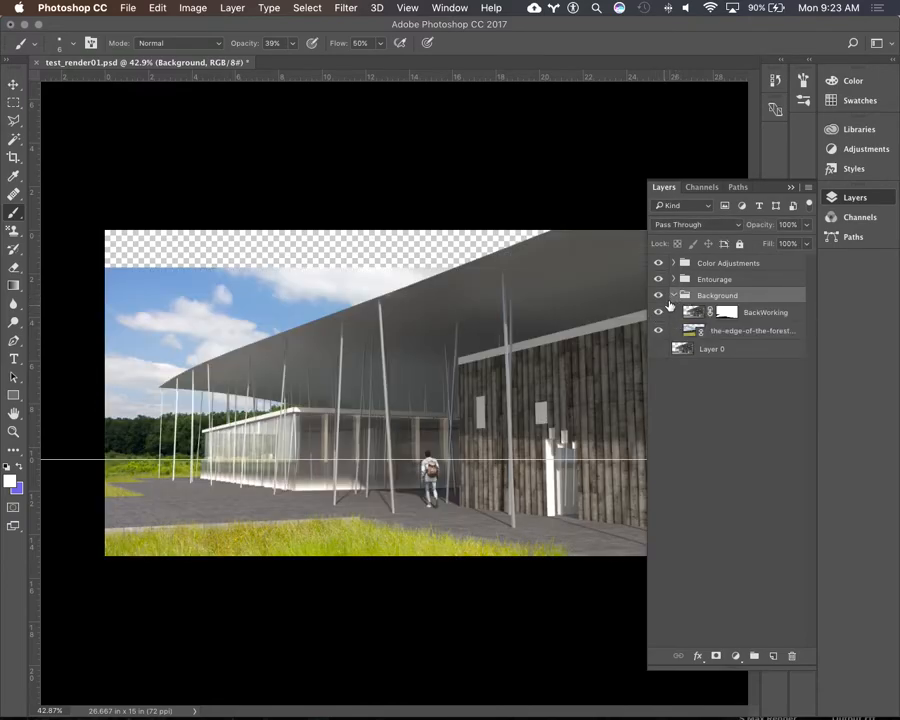
pyautogui.click(674, 297)
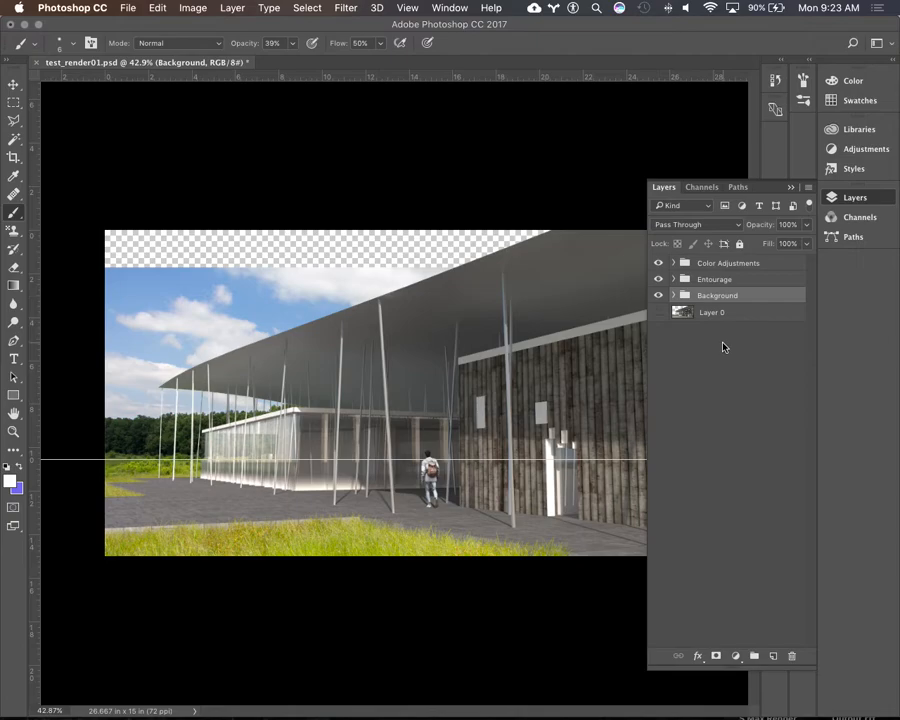
# Select the Color Adjustments group, activate the Move tool and collapse the layer list to show the whole render.
pyautogui.click(717, 263)
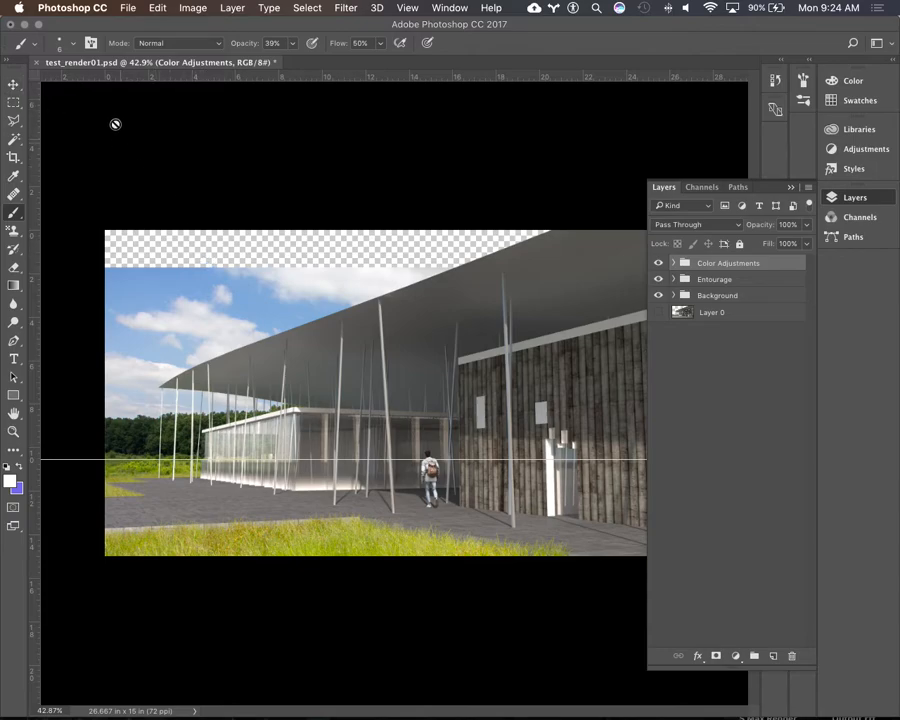
pyautogui.click(14, 85)
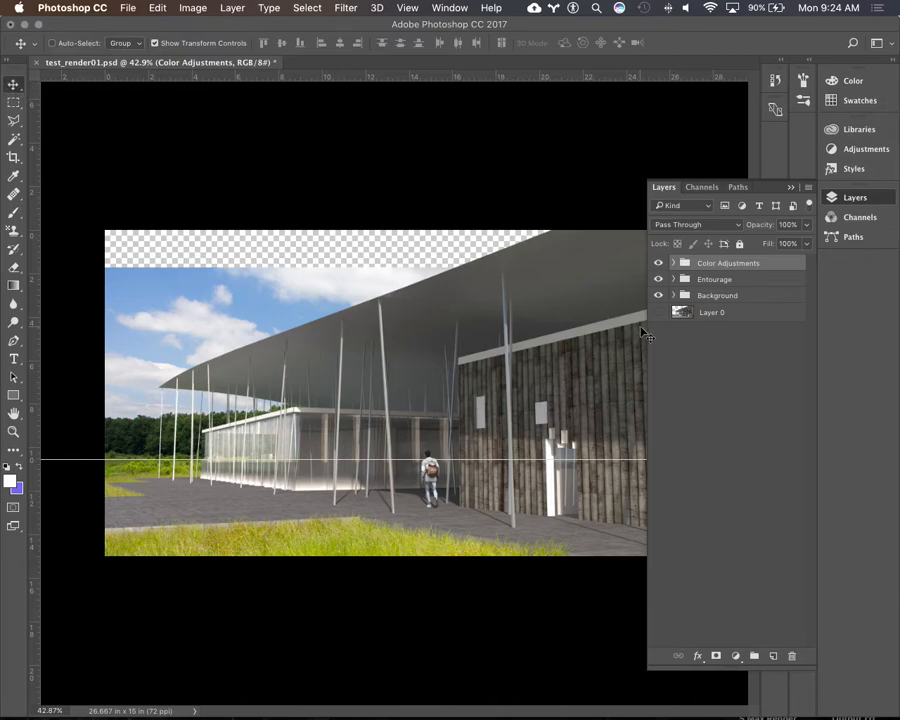
pyautogui.click(790, 187)
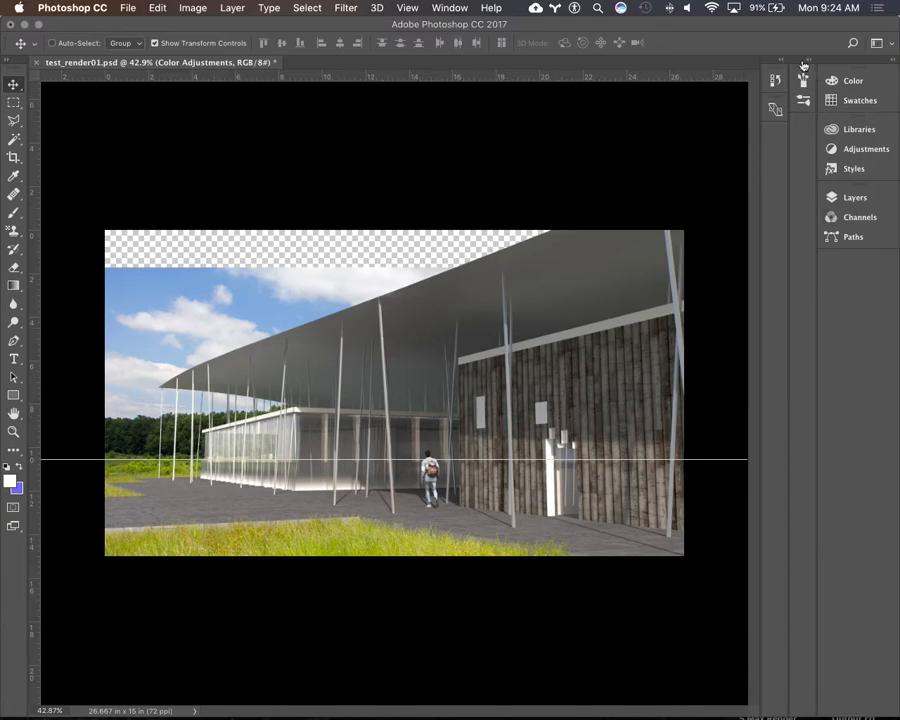
pyautogui.click(850, 200)
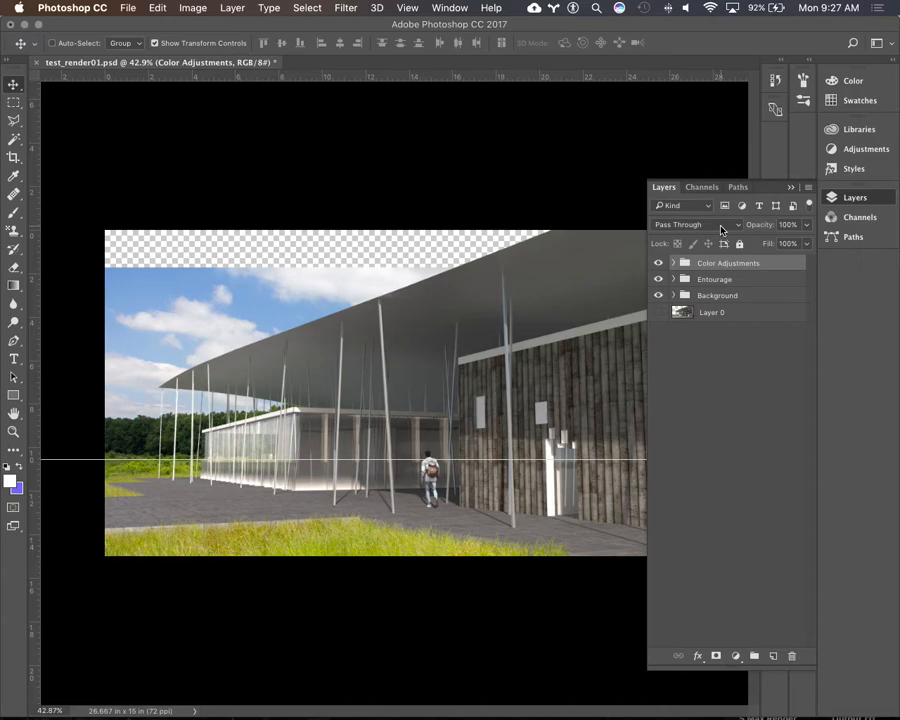
pyautogui.click(792, 190)
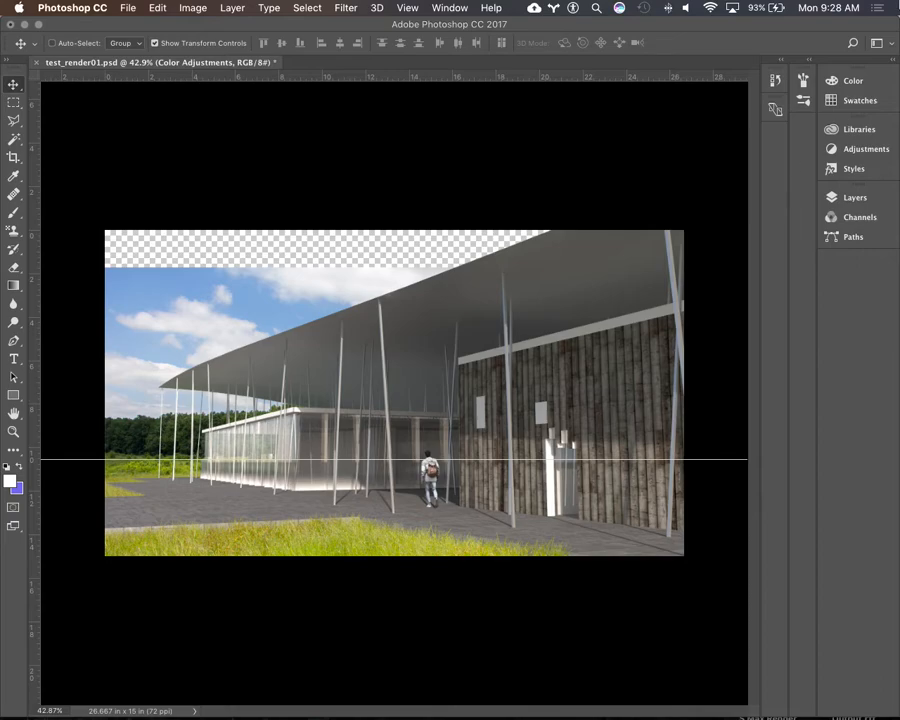
# Expand the Color Adjustments group, add a Levels adjustment layer inside it and close its settings.
pyautogui.click(857, 199)
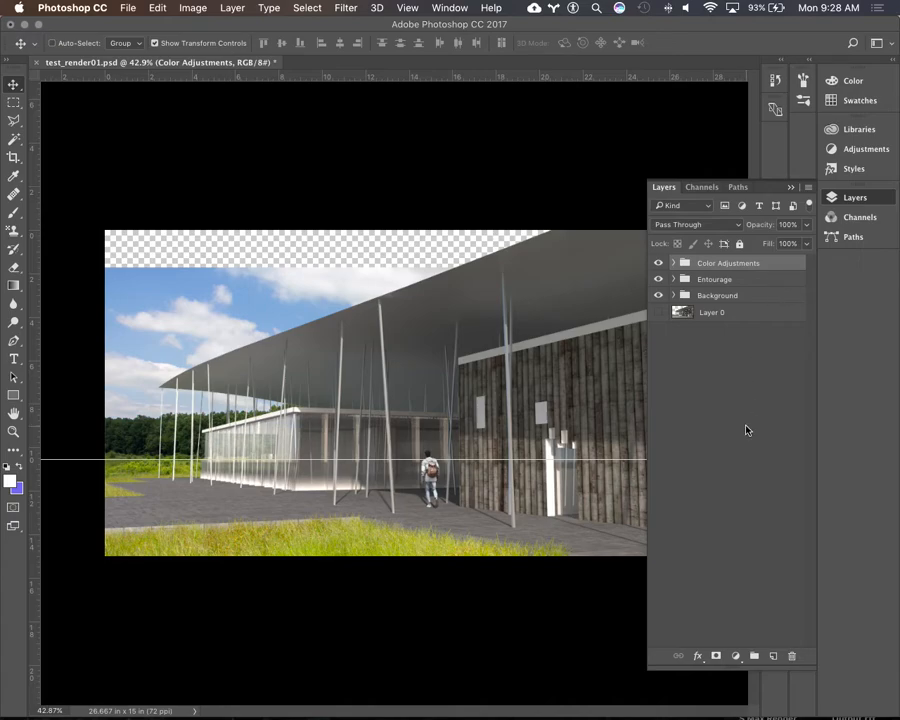
pyautogui.click(675, 264)
pyautogui.click(736, 656)
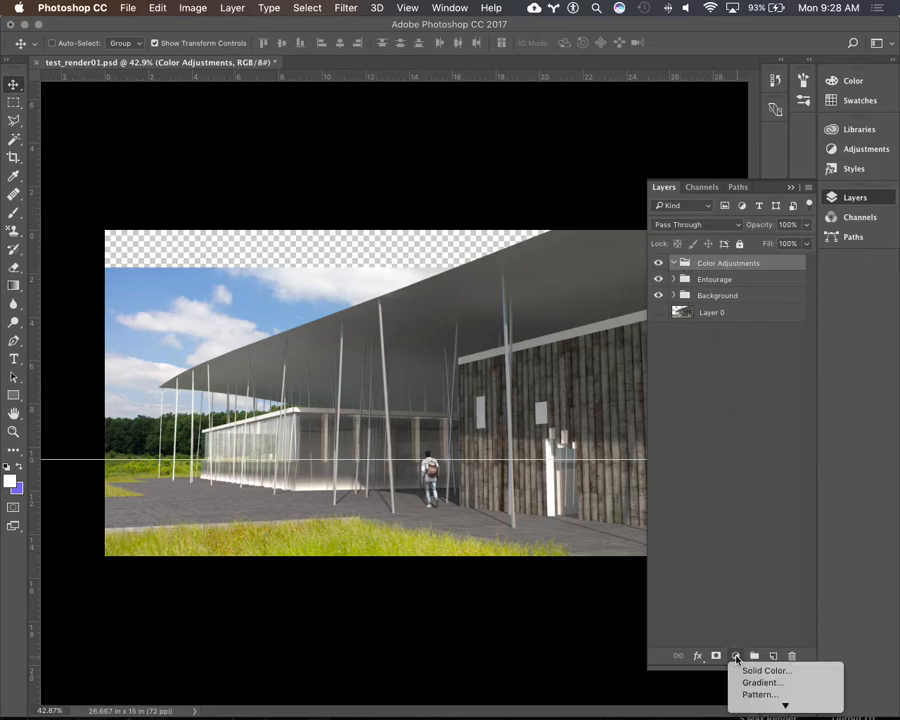
pyautogui.moveTo(785, 705)
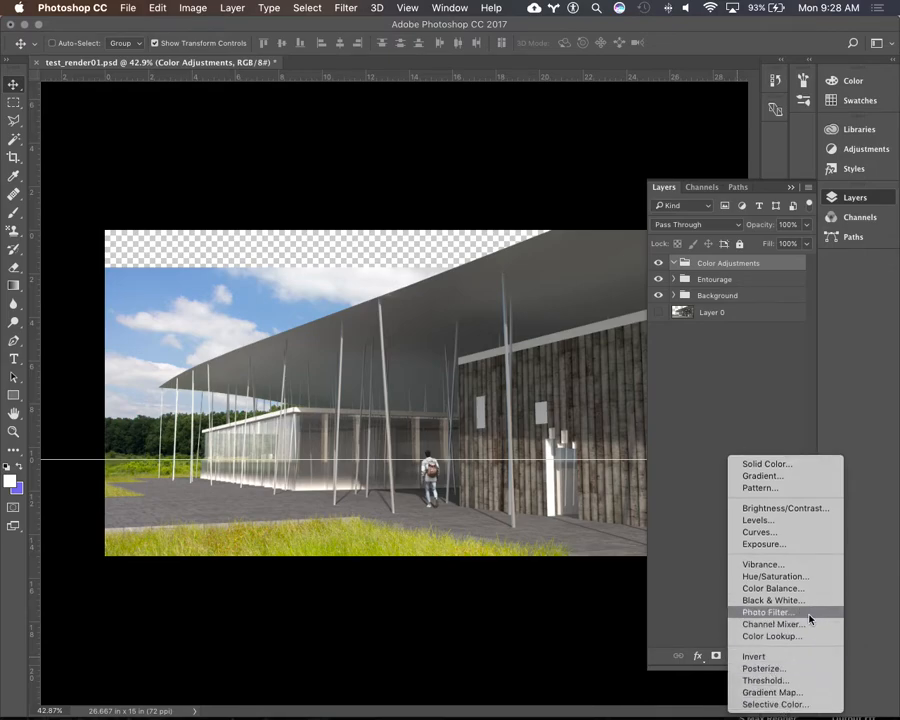
pyautogui.click(797, 521)
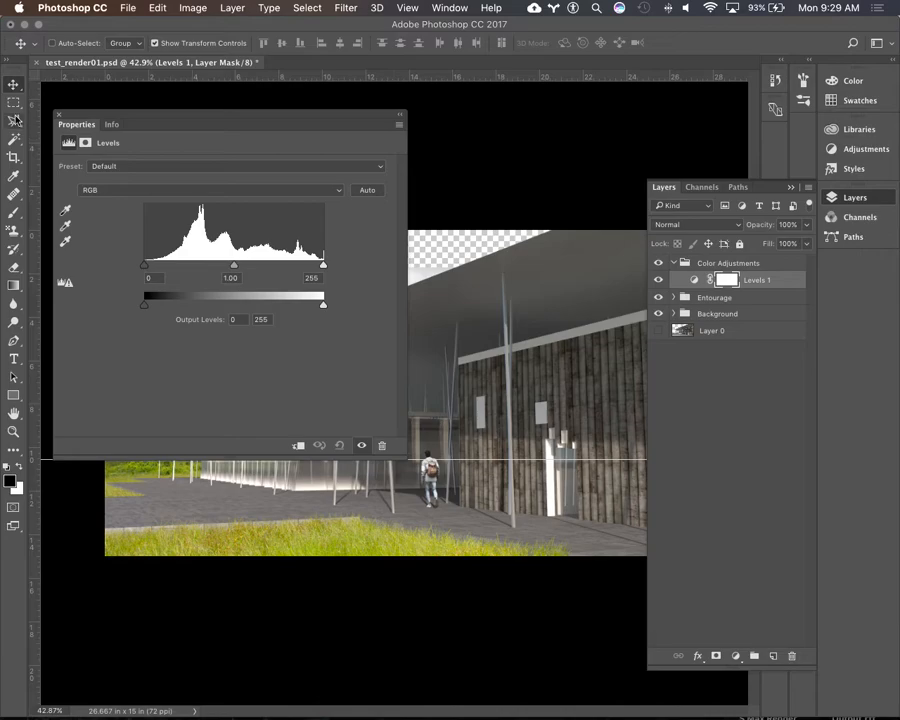
pyautogui.click(58, 115)
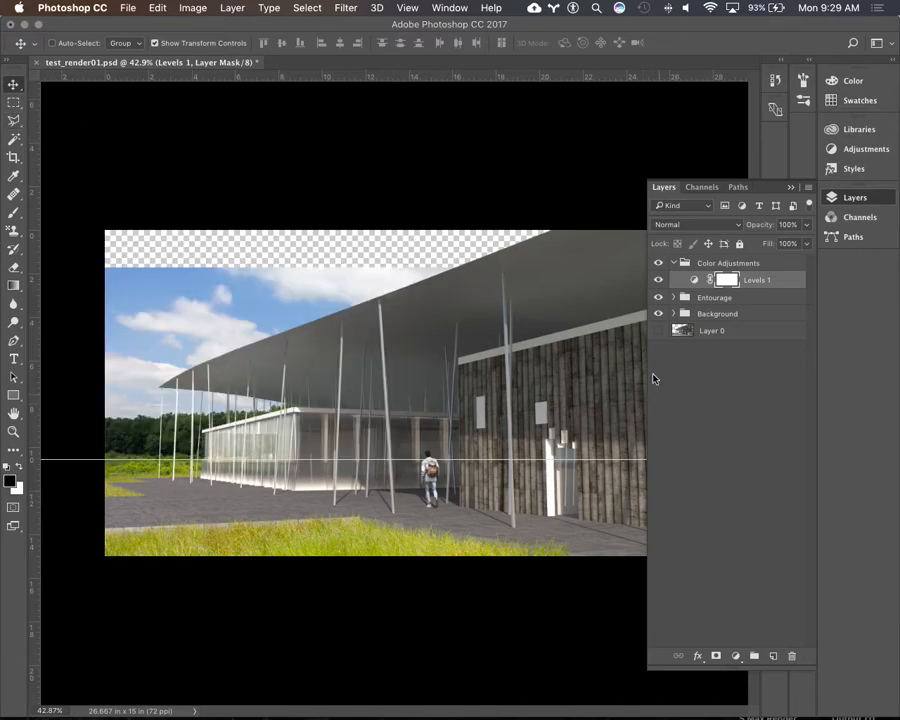
# Reopen the settings of Levels 1, make their window narrower and place it clear of most of the render.
pyautogui.click(790, 187)
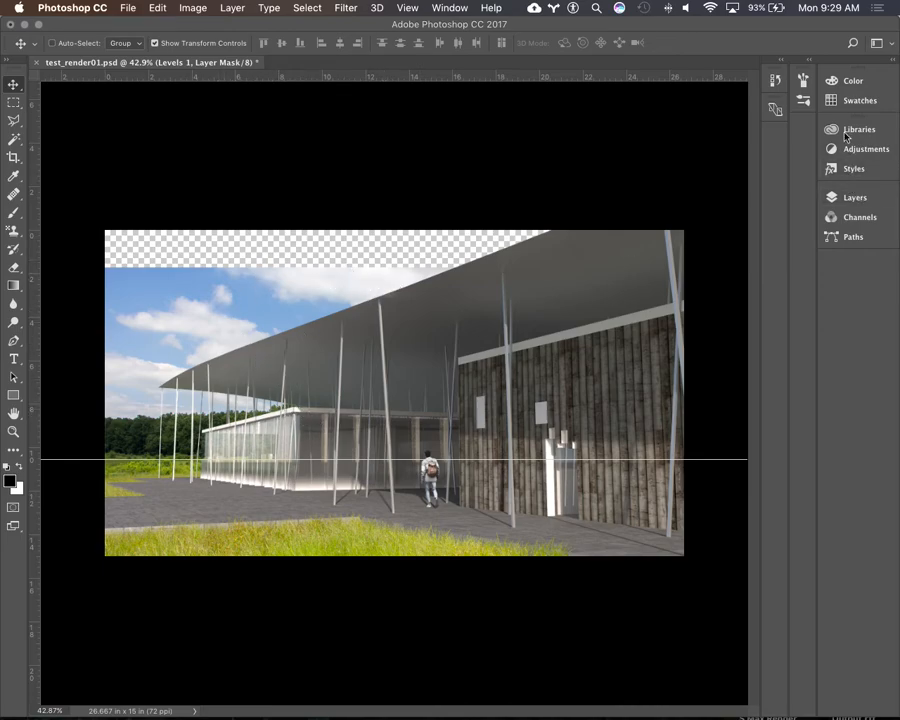
pyautogui.click(855, 197)
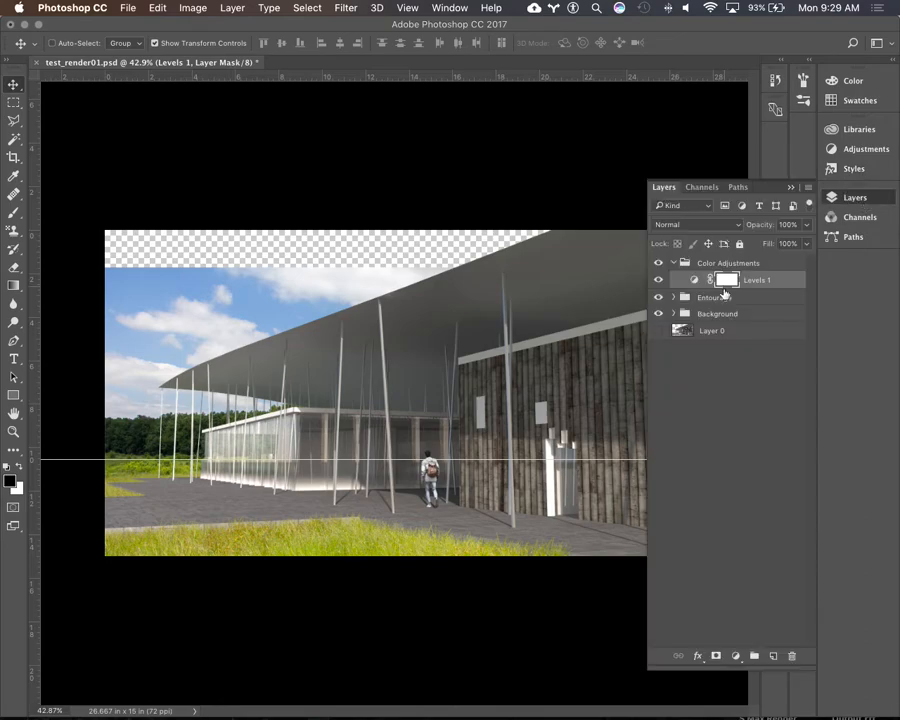
pyautogui.click(695, 281)
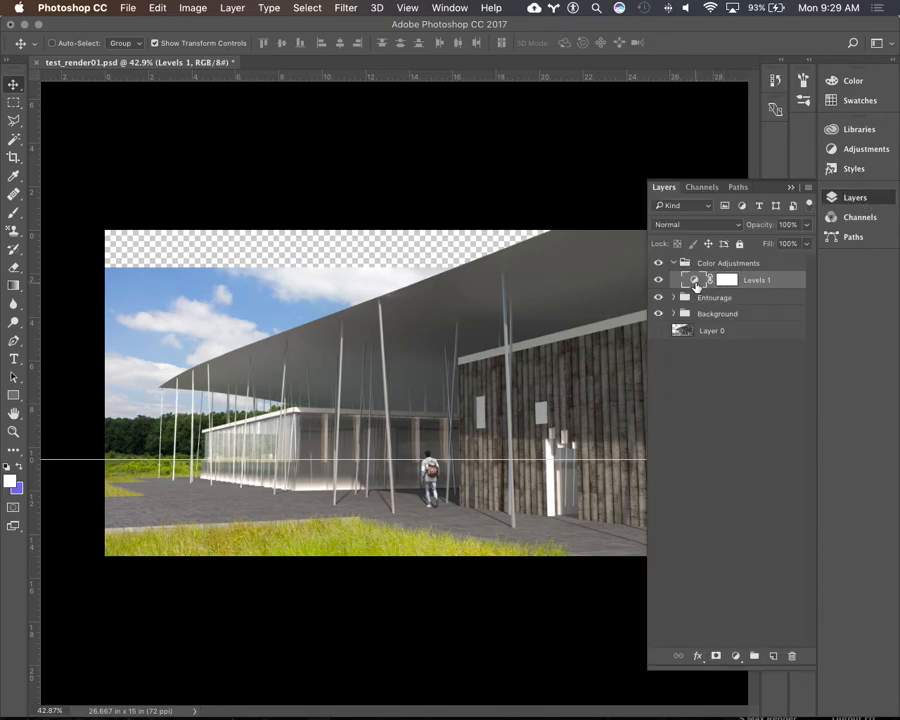
pyautogui.doubleClick(695, 283)
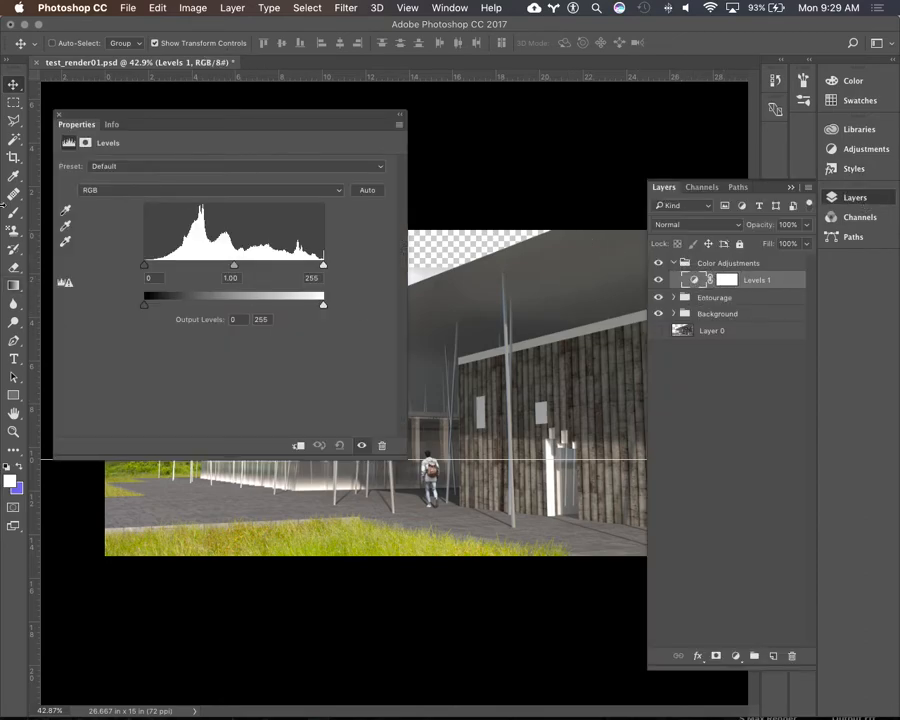
pyautogui.moveTo(163, 122); pyautogui.dragTo(629, 286)
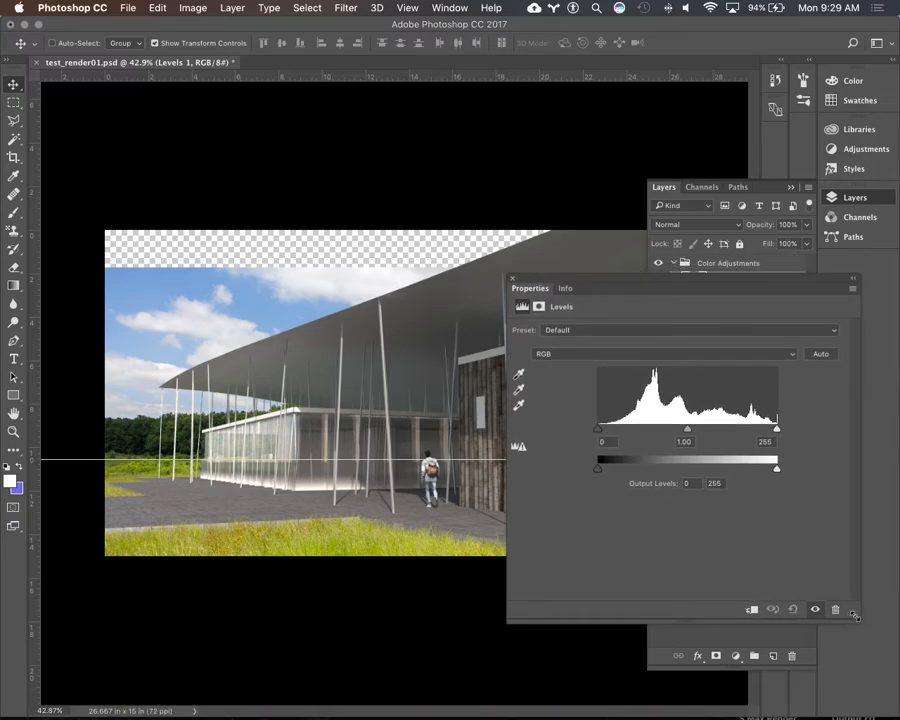
pyautogui.moveTo(858, 615); pyautogui.dragTo(734, 608)
pyautogui.moveTo(635, 283); pyautogui.dragTo(765, 340)
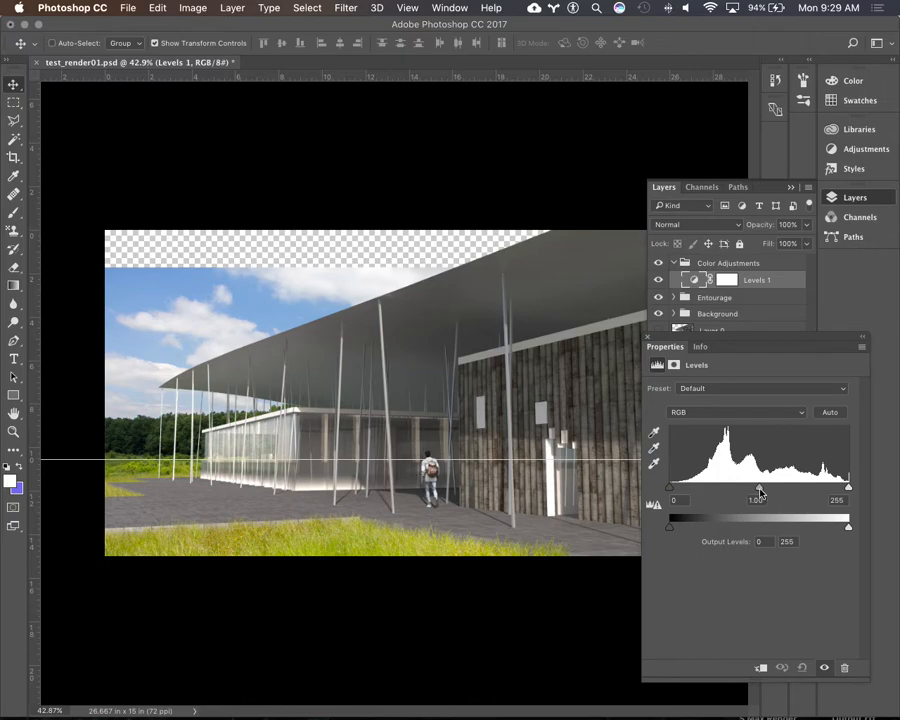
# Try the midtone, highlight and shadow input levels of Levels 1, returning them to 1.00, 255 and 0.
pyautogui.moveTo(759, 492)
pyautogui.mouseDown()
pyautogui.moveTo(695, 491)
pyautogui.moveTo(806, 497)
pyautogui.moveTo(764, 494)
pyautogui.mouseUp()
pyautogui.moveTo(849, 491)
pyautogui.mouseDown()
pyautogui.moveTo(716, 489)
pyautogui.moveTo(858, 488)
pyautogui.mouseUp()
pyautogui.moveTo(673, 492)
pyautogui.mouseDown()
pyautogui.moveTo(751, 490)
pyautogui.moveTo(656, 490)
pyautogui.mouseUp()
# Try the output levels of Levels 1 with white lowered to 235, and restore them to 0 and 255.
pyautogui.moveTo(850, 531)
pyautogui.mouseDown()
pyautogui.moveTo(707, 527)
pyautogui.moveTo(870, 532)
pyautogui.moveTo(741, 533)
pyautogui.moveTo(779, 529)
pyautogui.moveTo(747, 520)
pyautogui.moveTo(856, 531)
pyautogui.mouseUp()
pyautogui.moveTo(671, 531); pyautogui.dragTo(649, 530)
pyautogui.moveTo(849, 531)
pyautogui.mouseDown()
pyautogui.moveTo(826, 532)
pyautogui.moveTo(835, 531)
pyautogui.mouseUp()
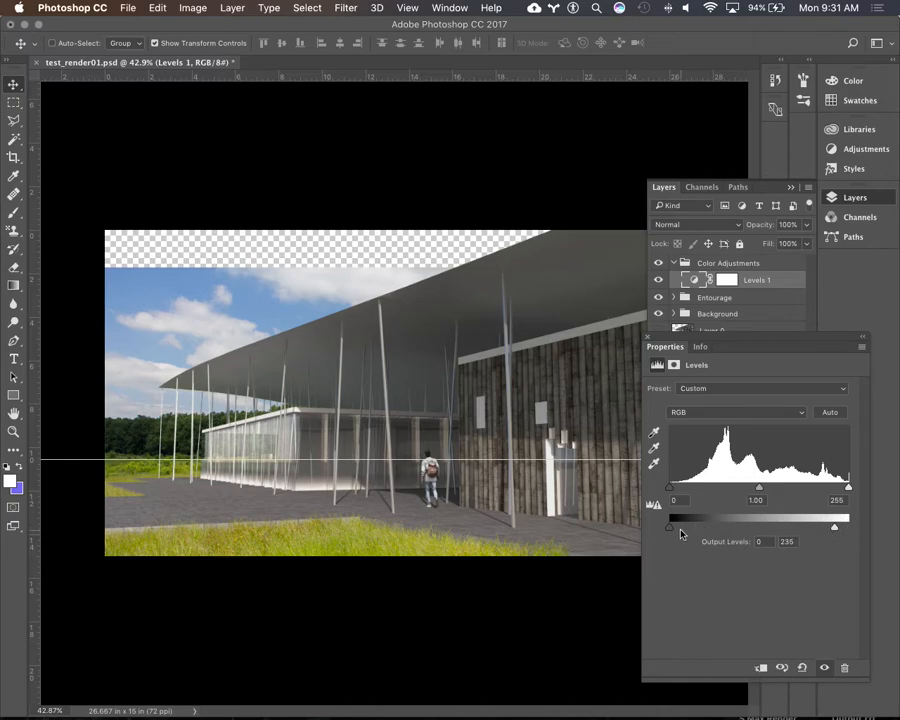
pyautogui.moveTo(672, 532)
pyautogui.mouseDown()
pyautogui.moveTo(683, 530)
pyautogui.moveTo(663, 530)
pyautogui.mouseUp()
pyautogui.moveTo(835, 531)
pyautogui.mouseDown()
pyautogui.moveTo(845, 529)
pyautogui.moveTo(836, 533)
pyautogui.mouseUp()
pyautogui.moveTo(838, 533); pyautogui.dragTo(854, 528)
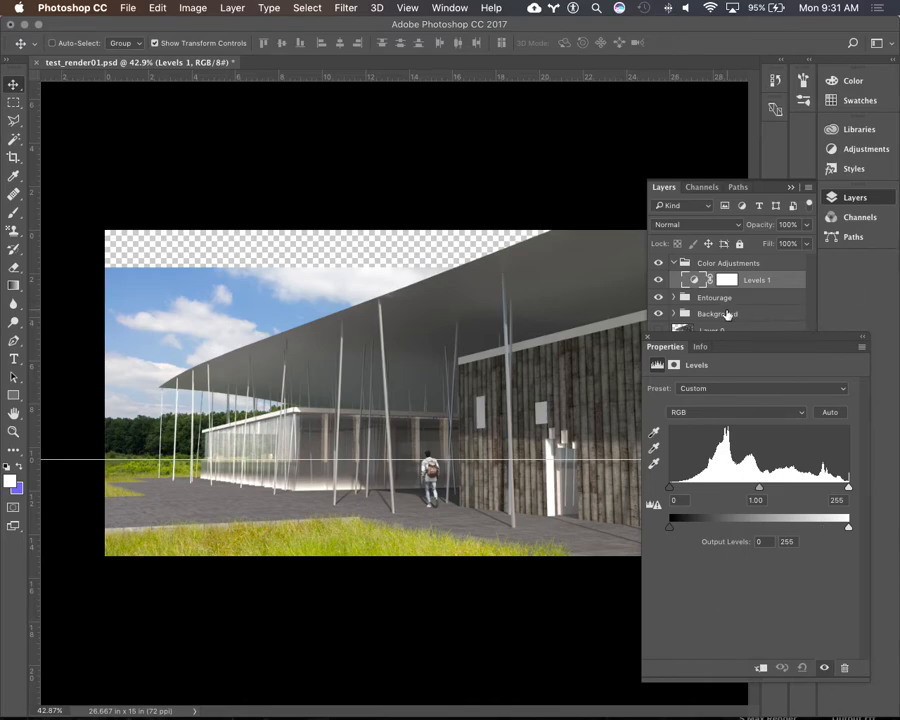
# Hide Levels 1 and add a Curves adjustment layer above it, keeping its settings clear of the render.
pyautogui.click(650, 341)
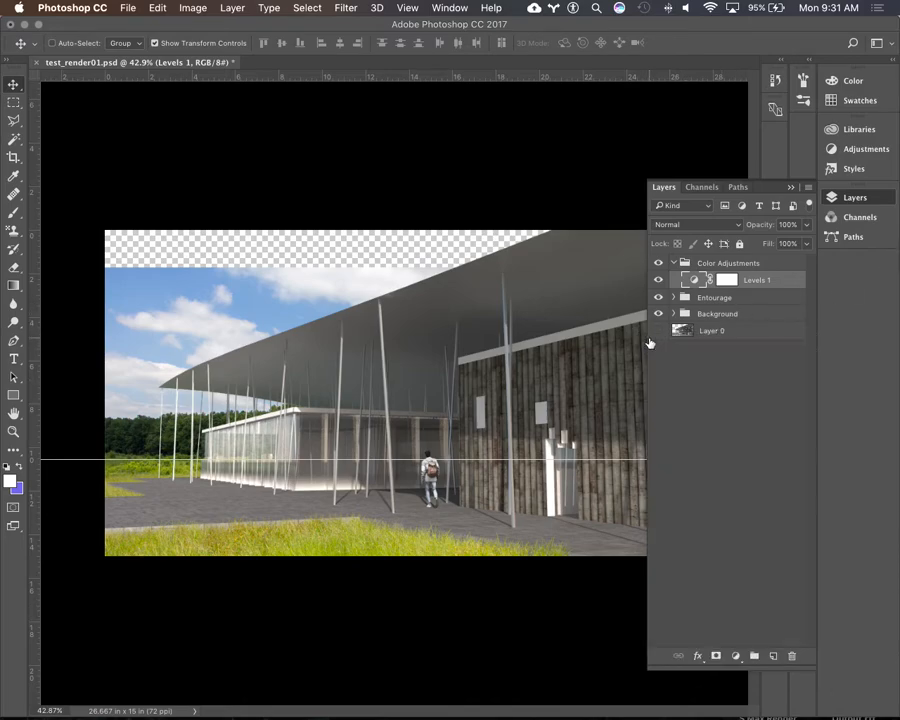
pyautogui.click(660, 282)
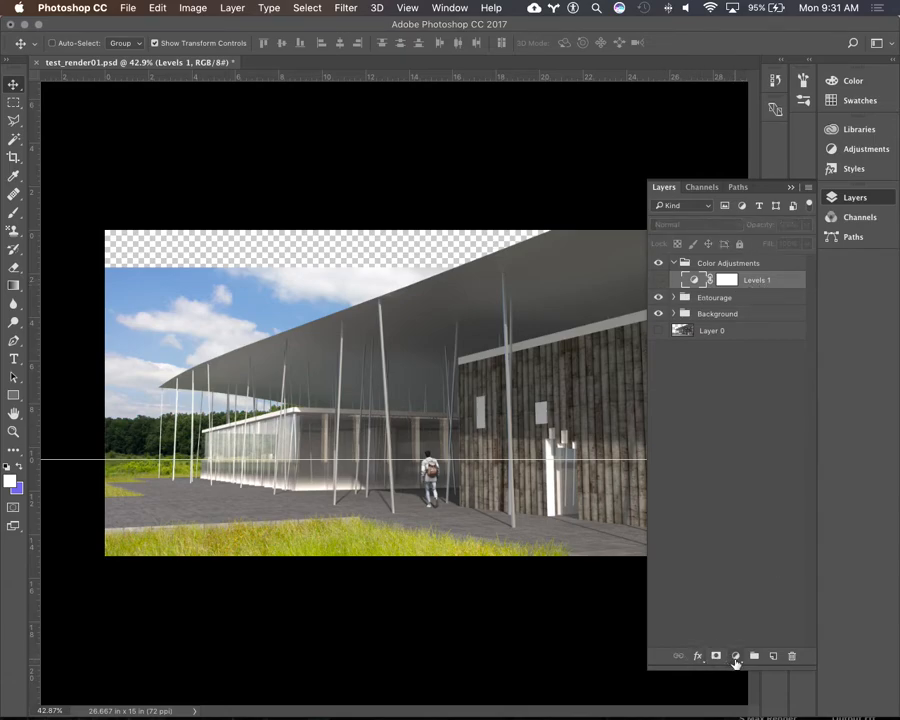
pyautogui.click(735, 657)
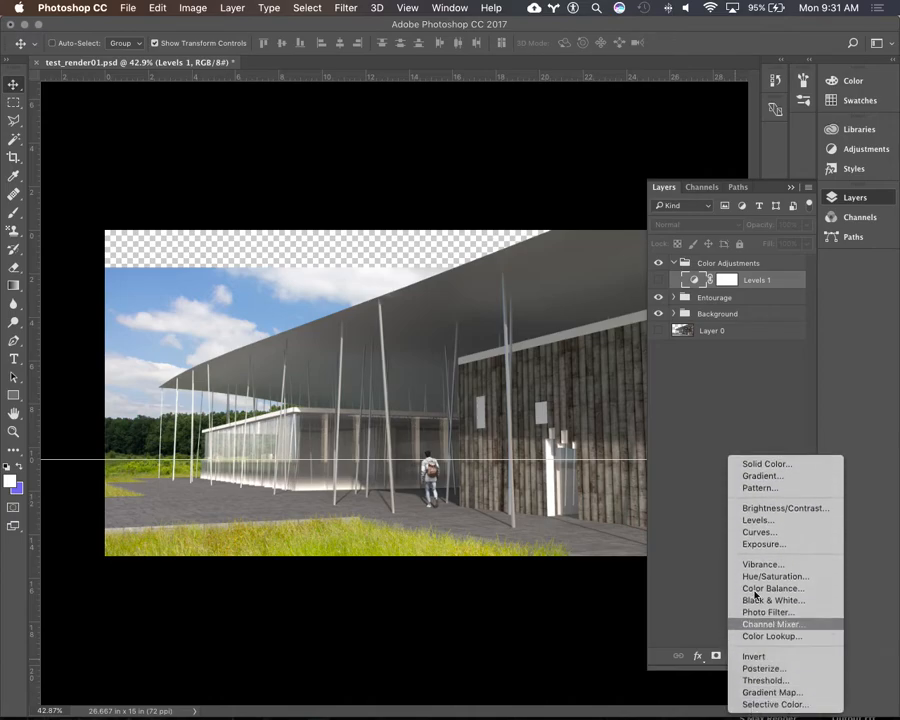
pyautogui.click(758, 533)
pyautogui.moveTo(812, 343)
pyautogui.mouseDown()
pyautogui.moveTo(482, 323)
pyautogui.moveTo(362, 297)
pyautogui.moveTo(312, 304)
pyautogui.moveTo(309, 292)
pyautogui.moveTo(886, 382)
pyautogui.moveTo(808, 366)
pyautogui.moveTo(806, 345)
pyautogui.moveTo(800, 356)
pyautogui.mouseUp()
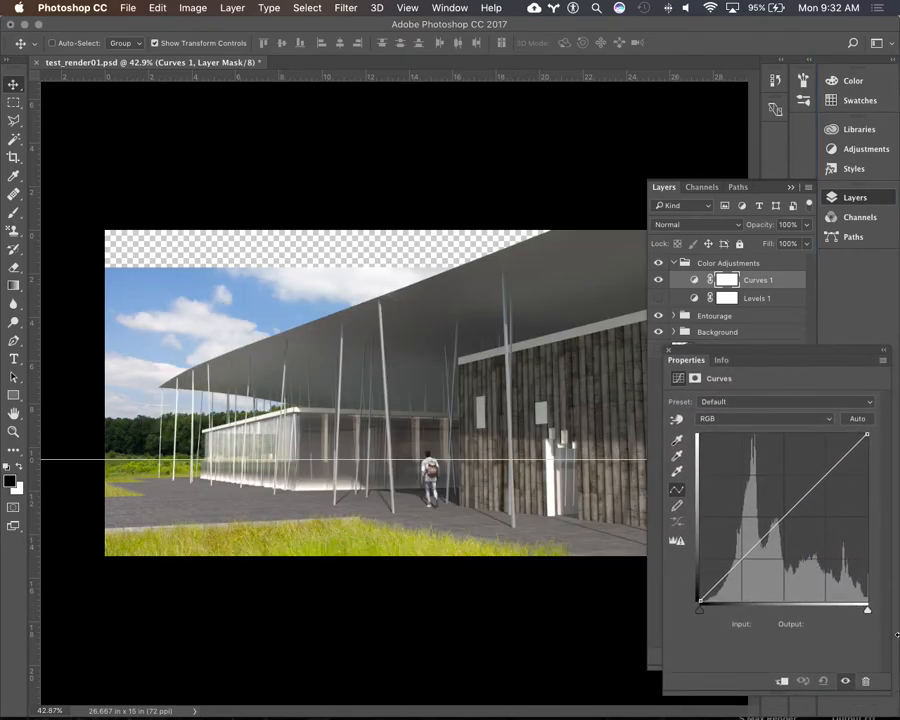
# Try the white end point of the RGB curve and add a midtone point at input 133, output 125.
pyautogui.moveTo(867, 610)
pyautogui.mouseDown()
pyautogui.moveTo(834, 615)
pyautogui.moveTo(845, 618)
pyautogui.moveTo(868, 615)
pyautogui.moveTo(745, 610)
pyautogui.moveTo(868, 612)
pyautogui.mouseUp()
pyautogui.click(866, 609)
pyautogui.moveTo(867, 437)
pyautogui.mouseDown()
pyautogui.moveTo(824, 508)
pyautogui.moveTo(753, 475)
pyautogui.moveTo(735, 444)
pyautogui.moveTo(798, 438)
pyautogui.moveTo(827, 485)
pyautogui.moveTo(856, 460)
pyautogui.moveTo(854, 446)
pyautogui.moveTo(868, 432)
pyautogui.mouseUp()
pyautogui.moveTo(782, 516)
pyautogui.mouseDown()
pyautogui.moveTo(757, 514)
pyautogui.moveTo(769, 526)
pyautogui.moveTo(784, 518)
pyautogui.moveTo(787, 528)
pyautogui.moveTo(786, 519)
pyautogui.mouseUp()
pyautogui.moveTo(787, 519); pyautogui.dragTo(787, 520)
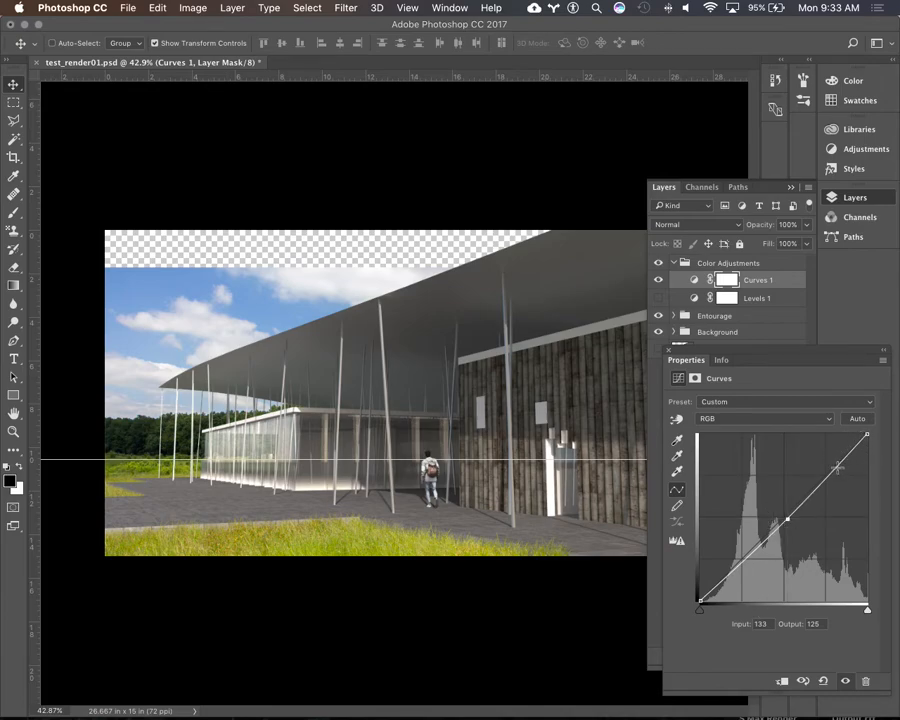
# Shape the RGB curve with a raised highlight point, a shadow point at input 69, output 57, and the midtone point at input 135, output 133.
pyautogui.moveTo(835, 467)
pyautogui.mouseDown()
pyautogui.moveTo(830, 456)
pyautogui.moveTo(857, 481)
pyautogui.moveTo(830, 442)
pyautogui.moveTo(866, 488)
pyautogui.moveTo(858, 458)
pyautogui.moveTo(846, 455)
pyautogui.mouseUp()
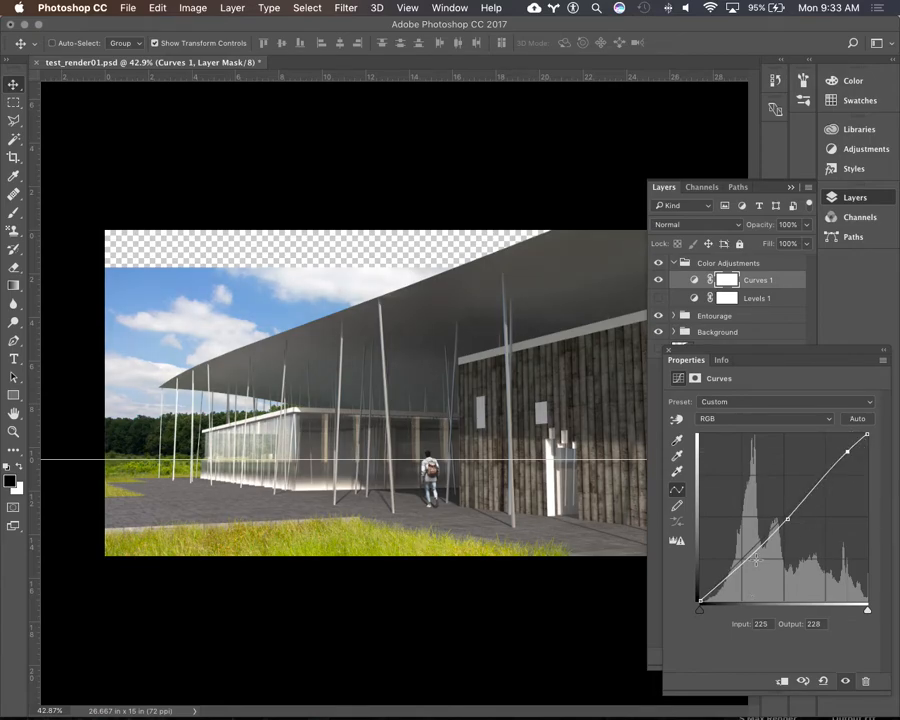
pyautogui.moveTo(744, 561)
pyautogui.mouseDown()
pyautogui.moveTo(738, 570)
pyautogui.moveTo(748, 567)
pyautogui.mouseUp()
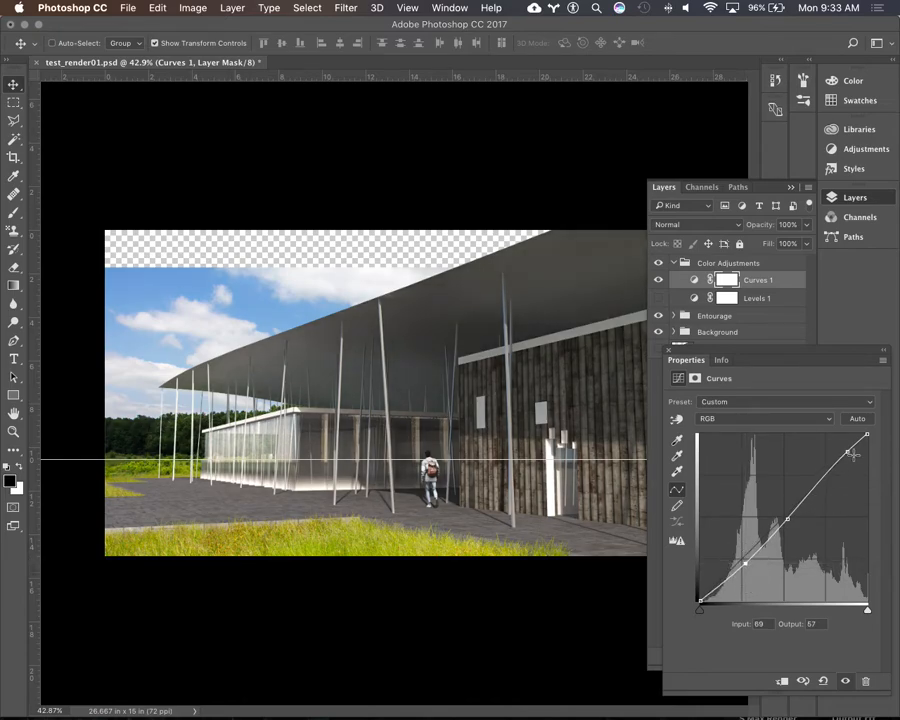
pyautogui.moveTo(848, 452); pyautogui.dragTo(847, 450)
pyautogui.moveTo(788, 518); pyautogui.dragTo(789, 514)
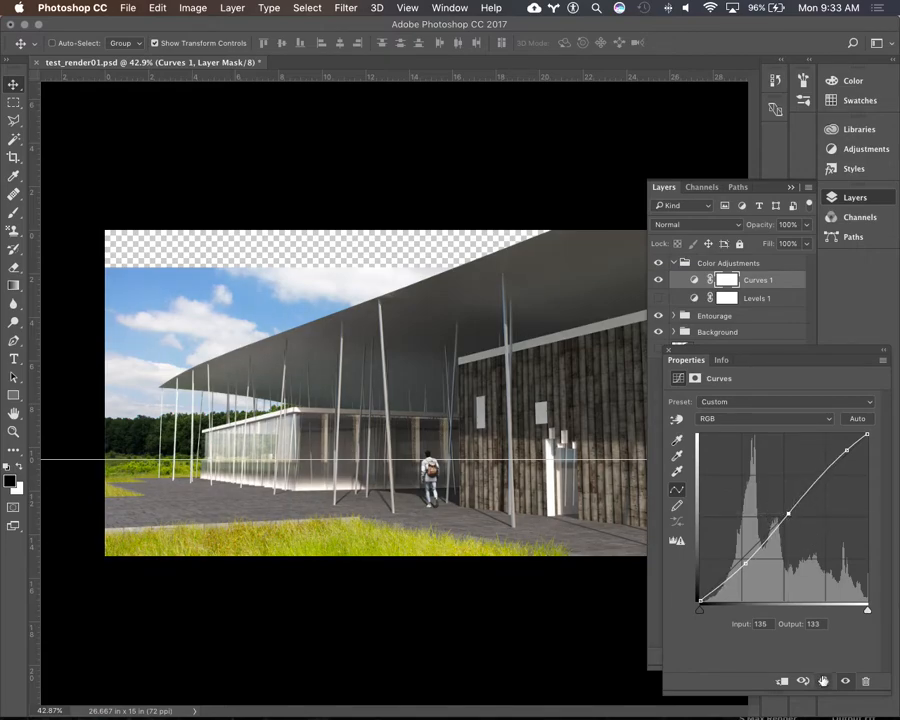
pyautogui.click(670, 354)
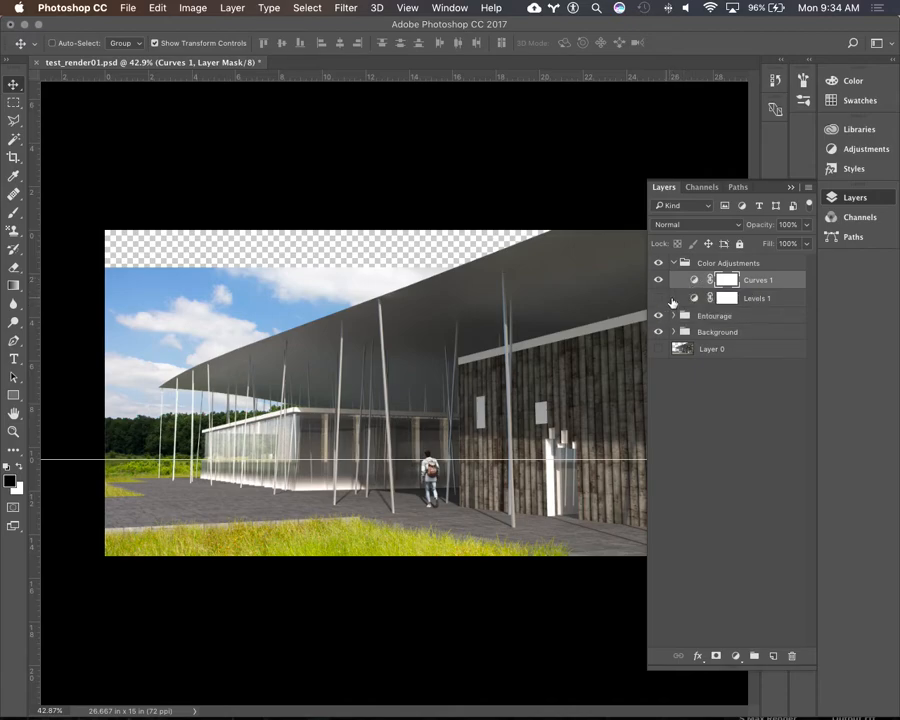
# Compare the render with and without Curves 1 by switching its visibility repeatedly, and leave the layer hidden.
pyautogui.click(775, 301)
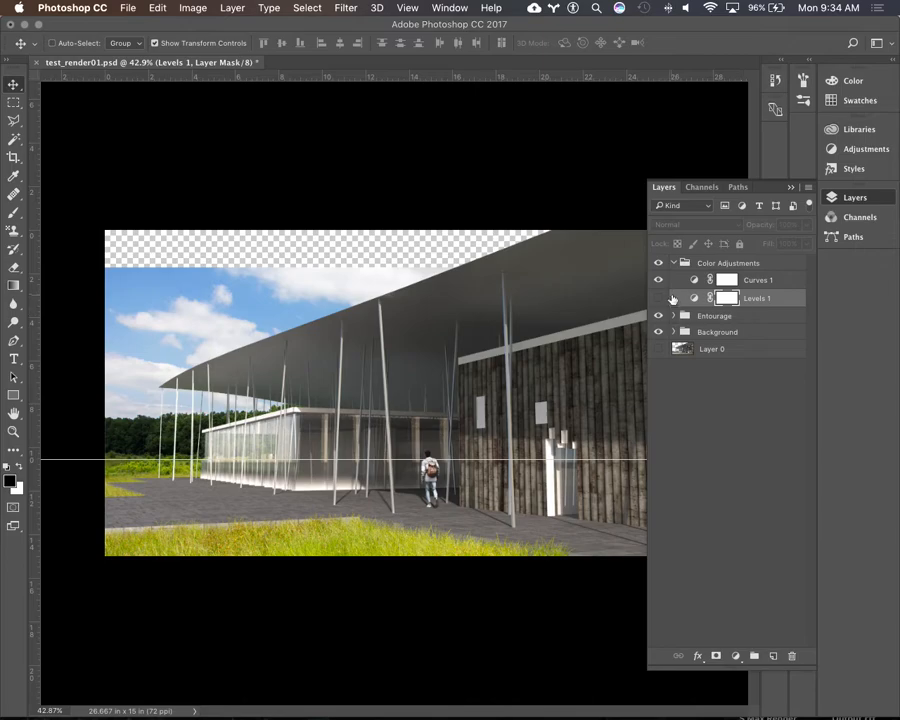
pyautogui.click(658, 281)
pyautogui.click(658, 281)
pyautogui.click(658, 281)
pyautogui.click(658, 281)
pyautogui.click(658, 281)
pyautogui.click(658, 281)
pyautogui.click(658, 281)
pyautogui.click(658, 281)
pyautogui.click(659, 281)
# Add an Exposure adjustment layer above Curves 1 in the Color Adjustments group.
pyautogui.click(786, 281)
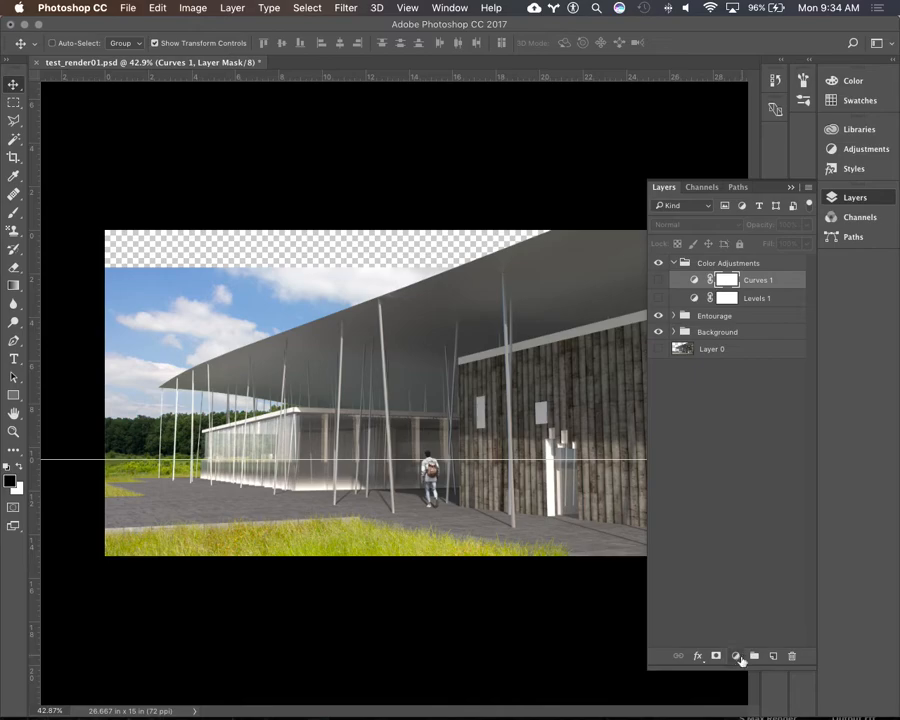
pyautogui.click(741, 658)
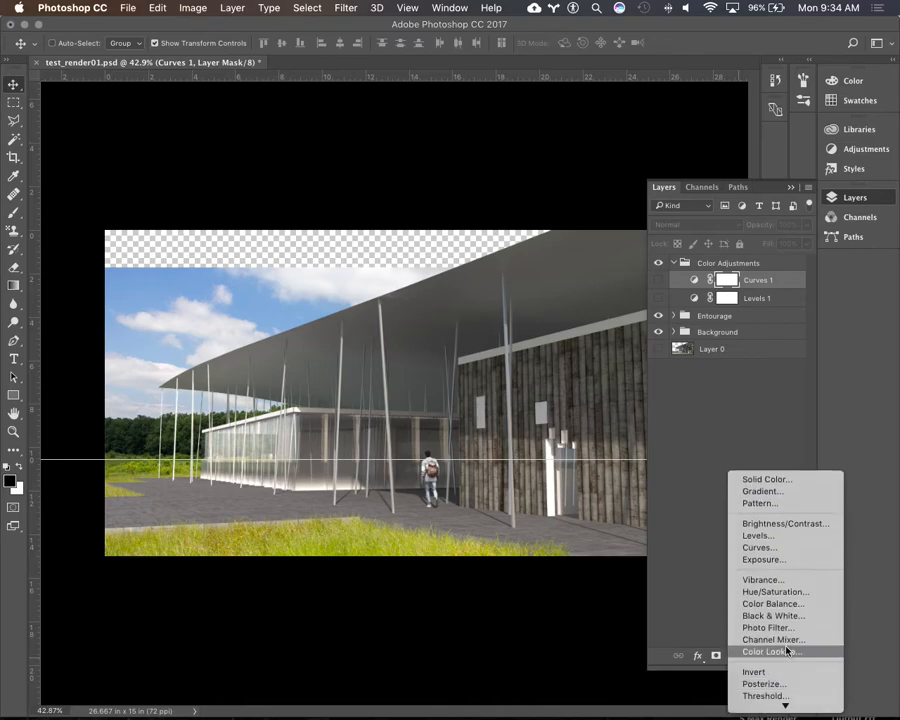
pyautogui.click(774, 563)
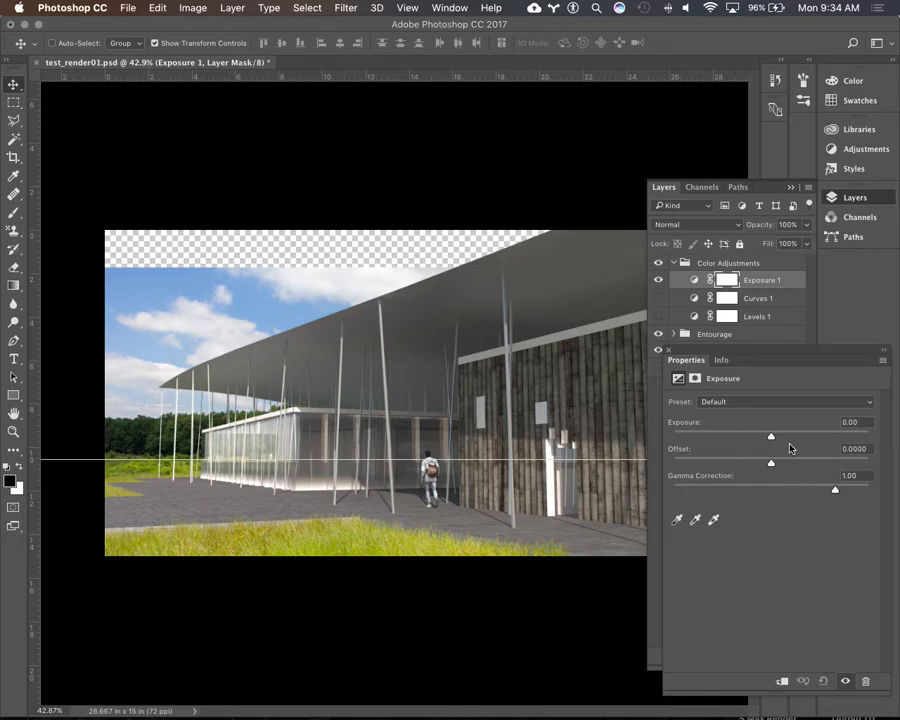
# Try the Exposure, Offset and Gamma Correction controls of Exposure 1 and close its settings.
pyautogui.moveTo(771, 438)
pyautogui.mouseDown()
pyautogui.moveTo(725, 440)
pyautogui.moveTo(821, 438)
pyautogui.moveTo(782, 434)
pyautogui.moveTo(772, 445)
pyautogui.mouseUp()
pyautogui.moveTo(772, 468)
pyautogui.mouseDown()
pyautogui.moveTo(806, 464)
pyautogui.moveTo(749, 466)
pyautogui.moveTo(781, 466)
pyautogui.moveTo(771, 467)
pyautogui.mouseUp()
pyautogui.moveTo(838, 497)
pyautogui.mouseDown()
pyautogui.moveTo(864, 490)
pyautogui.moveTo(798, 500)
pyautogui.moveTo(874, 488)
pyautogui.moveTo(836, 497)
pyautogui.moveTo(834, 488)
pyautogui.mouseUp()
pyautogui.click(672, 354)
pyautogui.click(668, 350)
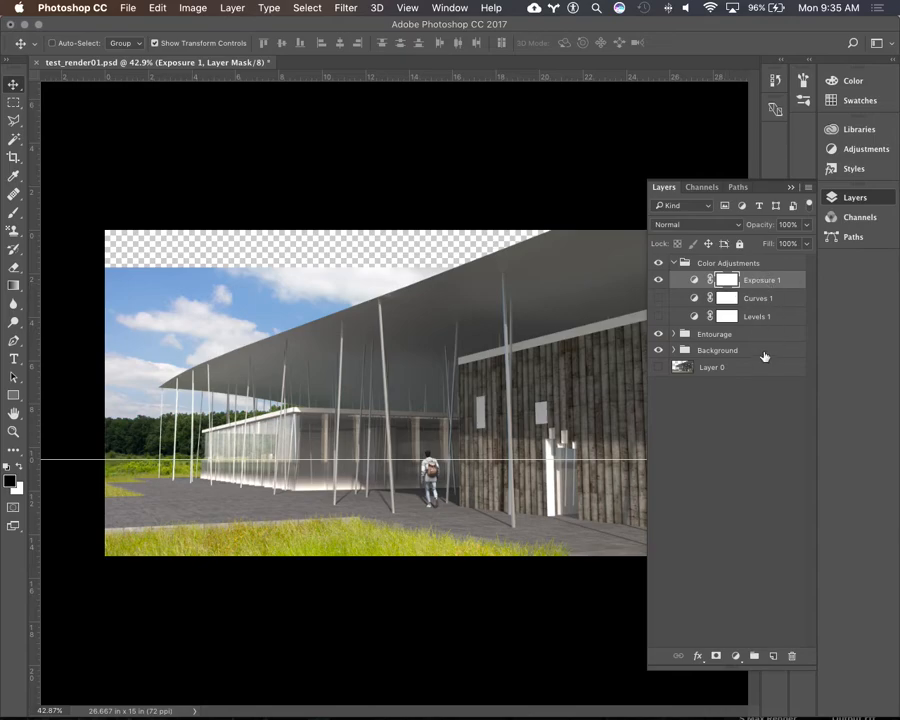
# Add a Brightness/Contrast adjustment layer above Exposure 1, try its Brightness and Contrast controls, and close its settings.
pyautogui.click(736, 657)
pyautogui.scroll(-5, 750, 620)
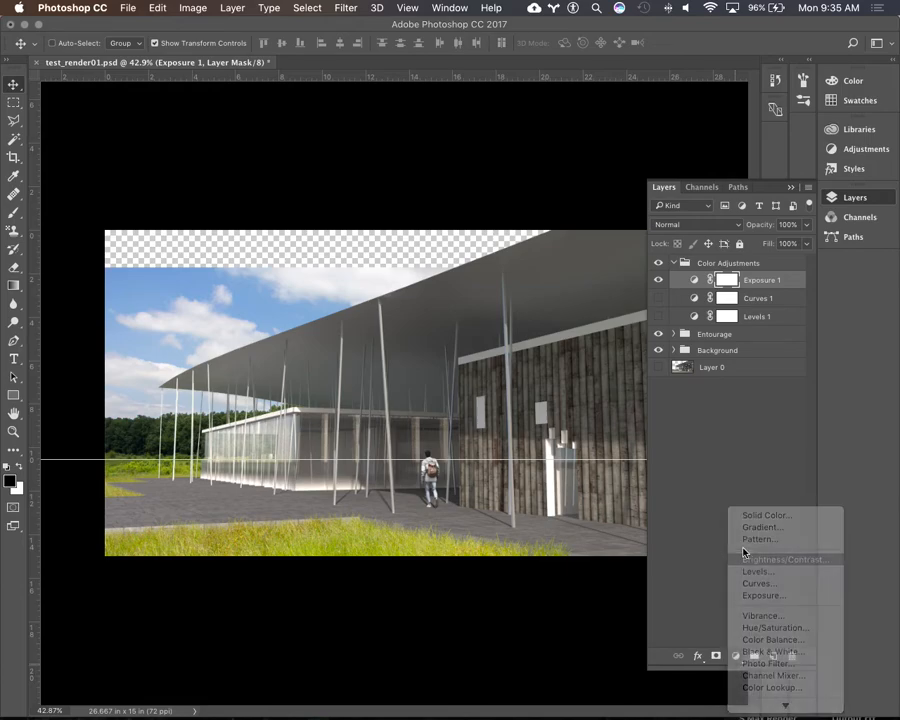
pyautogui.click(764, 560)
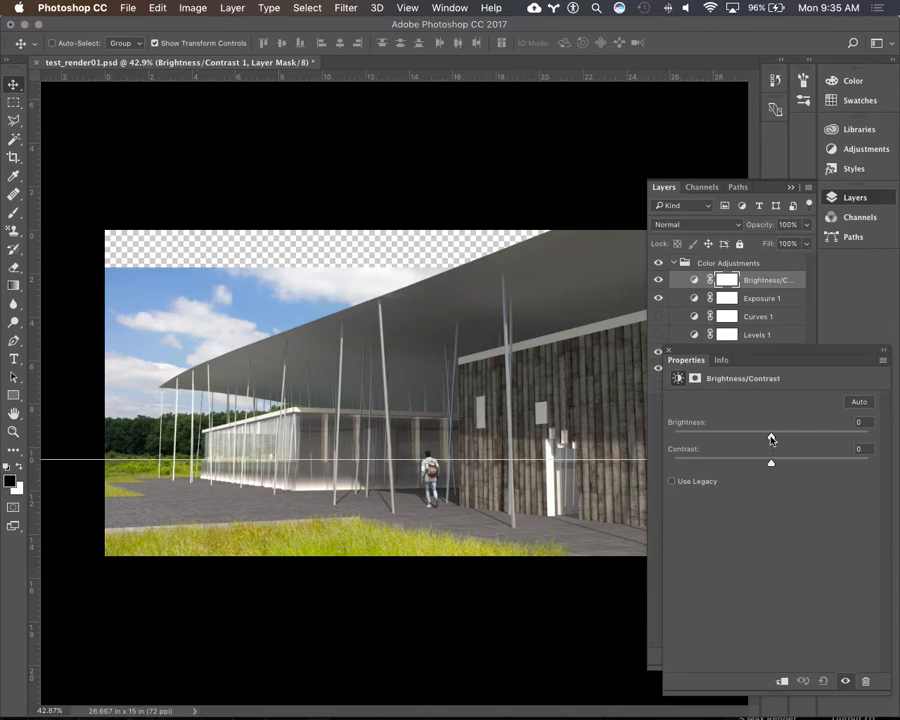
pyautogui.moveTo(771, 439); pyautogui.dragTo(771, 465)
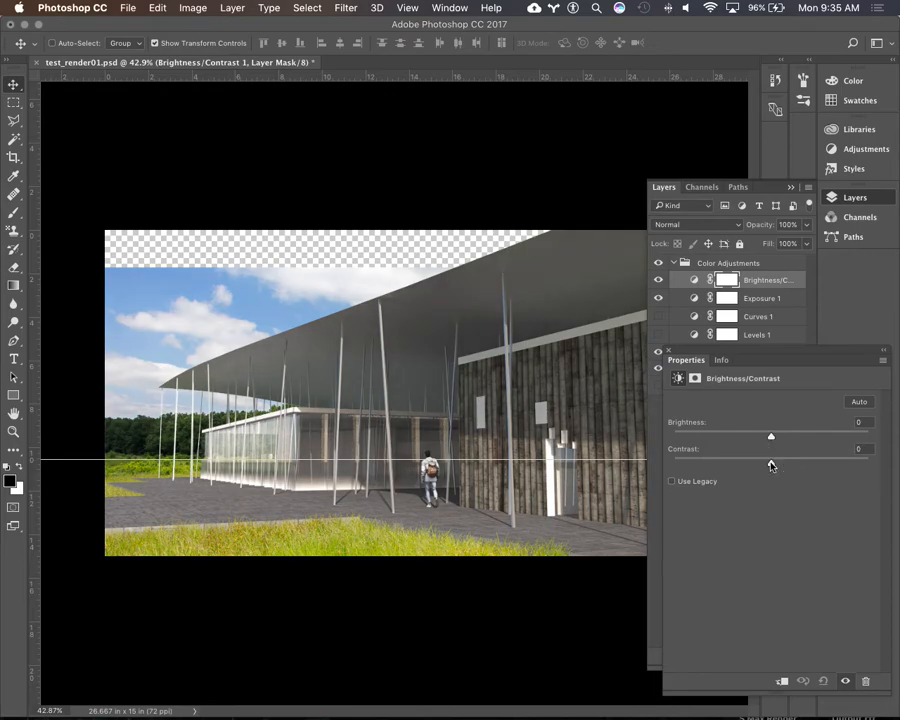
pyautogui.click(670, 352)
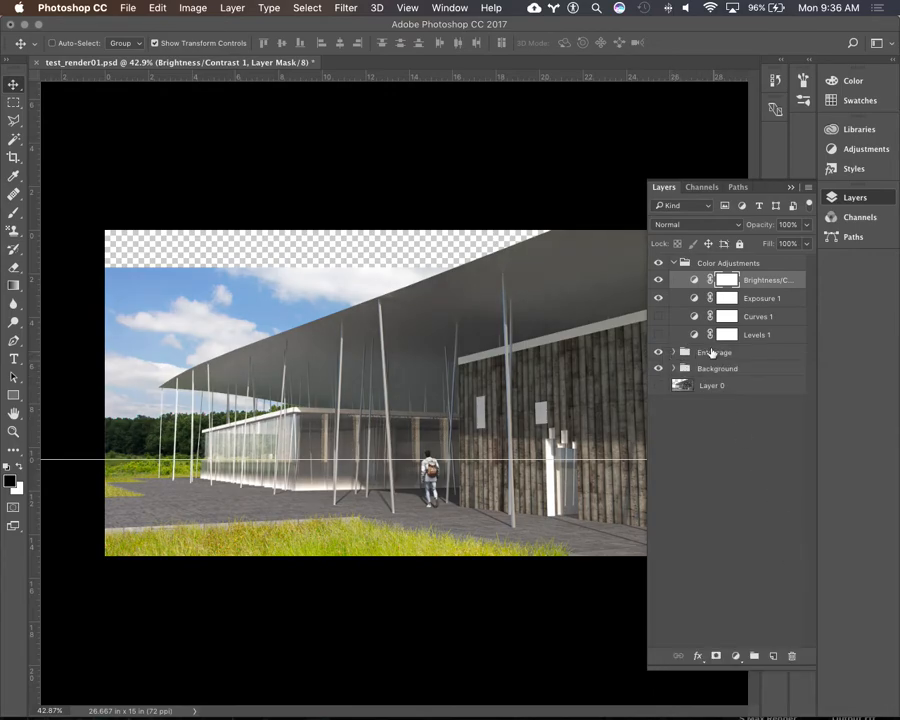
# Move the Brightness/Contrast layer below Exposure 1 and leave only Curves 1 visible within the Color Adjustments group.
pyautogui.click(658, 280)
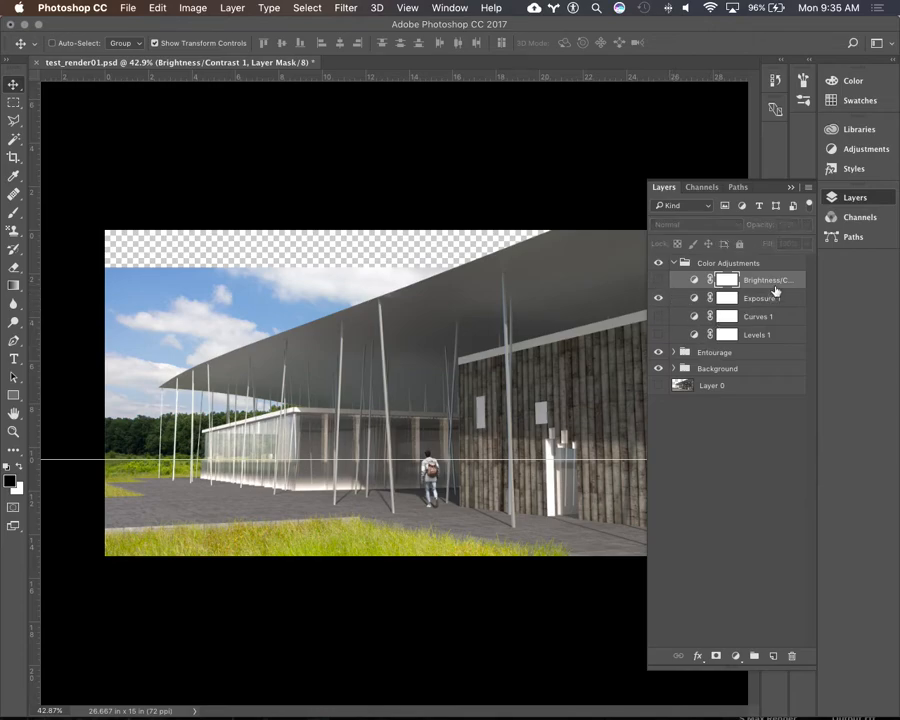
pyautogui.moveTo(776, 283); pyautogui.dragTo(776, 298)
pyautogui.click(658, 281)
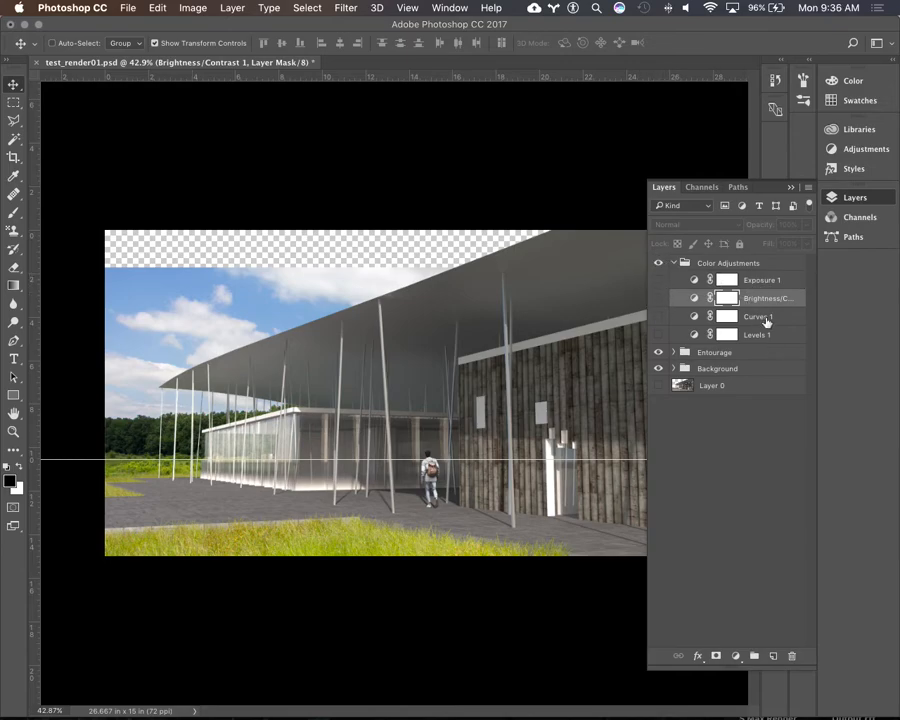
pyautogui.click(658, 318)
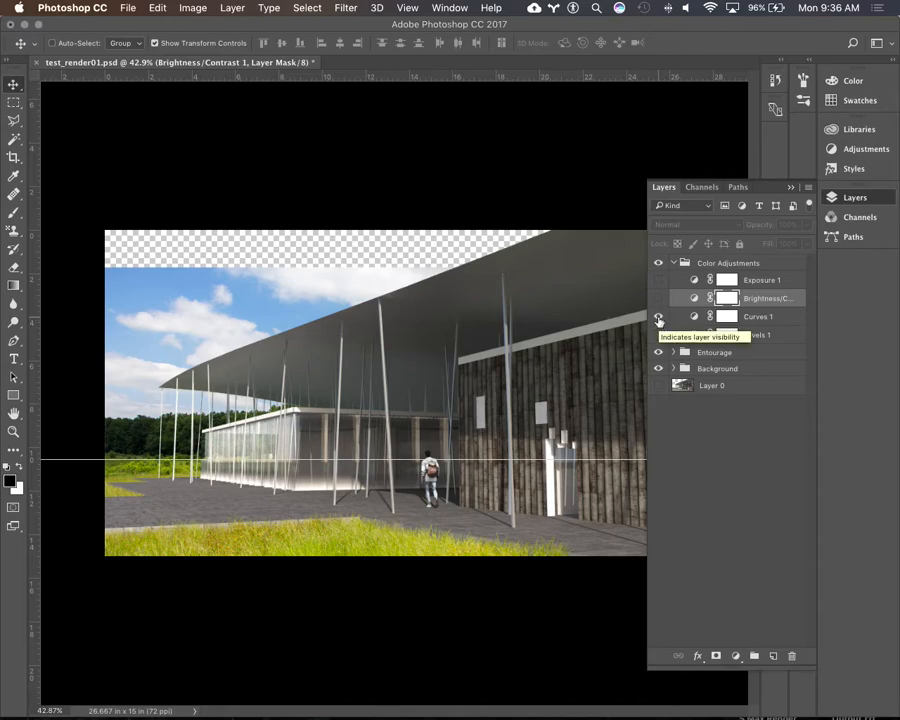
pyautogui.moveTo(768, 190)
pyautogui.mouseDown()
pyautogui.moveTo(840, 239)
pyautogui.moveTo(840, 223)
pyautogui.moveTo(787, 222)
pyautogui.moveTo(770, 207)
pyautogui.mouseUp()
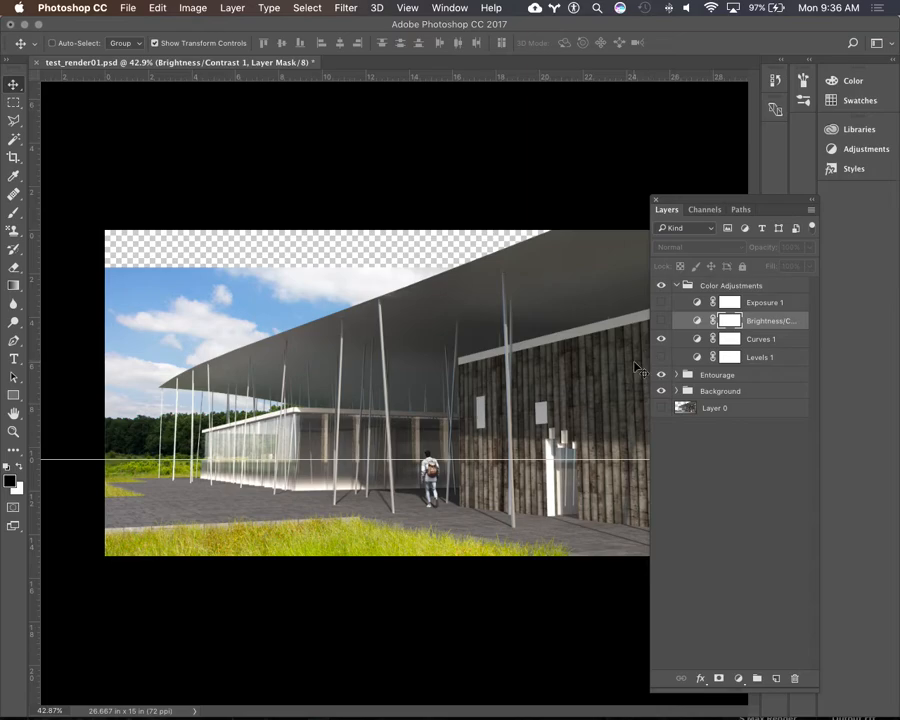
# Add a Hue/Saturation adjustment layer above the Brightness/Contrast layer and try its Saturation at -100.
pyautogui.click(739, 679)
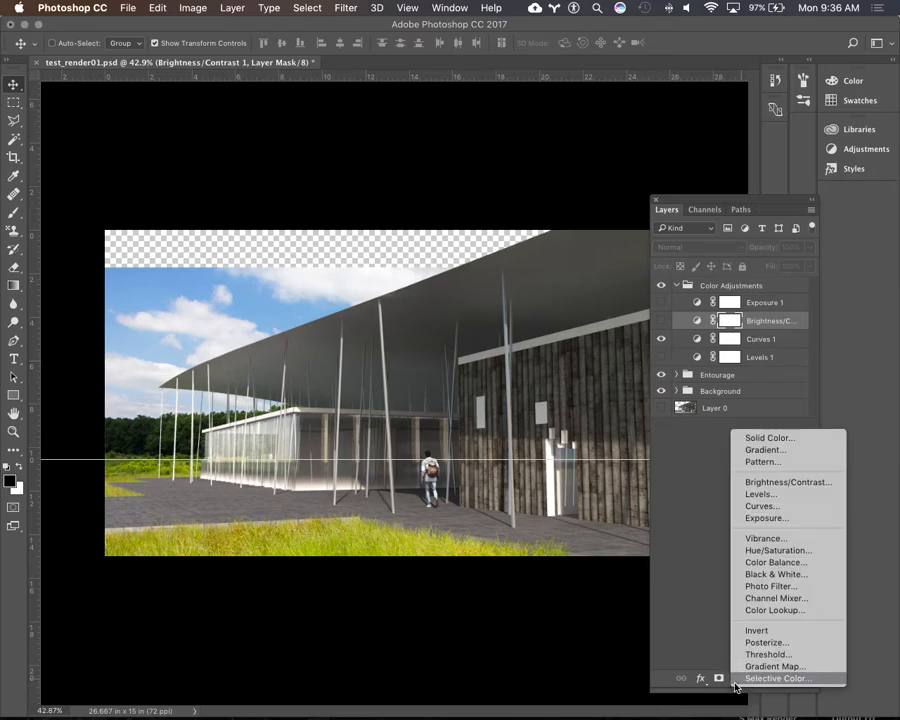
pyautogui.click(797, 556)
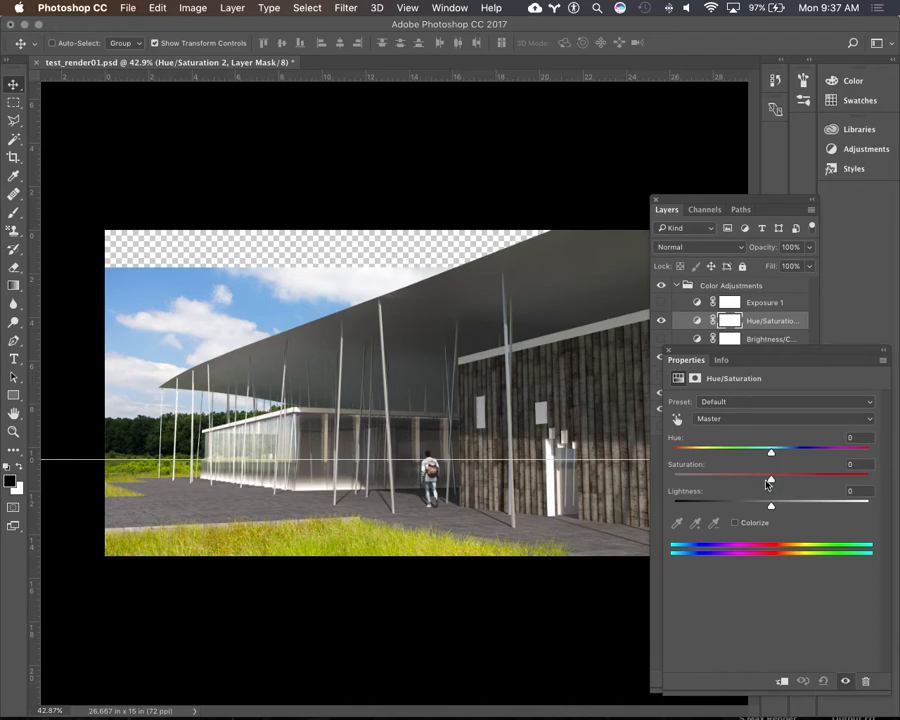
pyautogui.moveTo(771, 482); pyautogui.dragTo(647, 483)
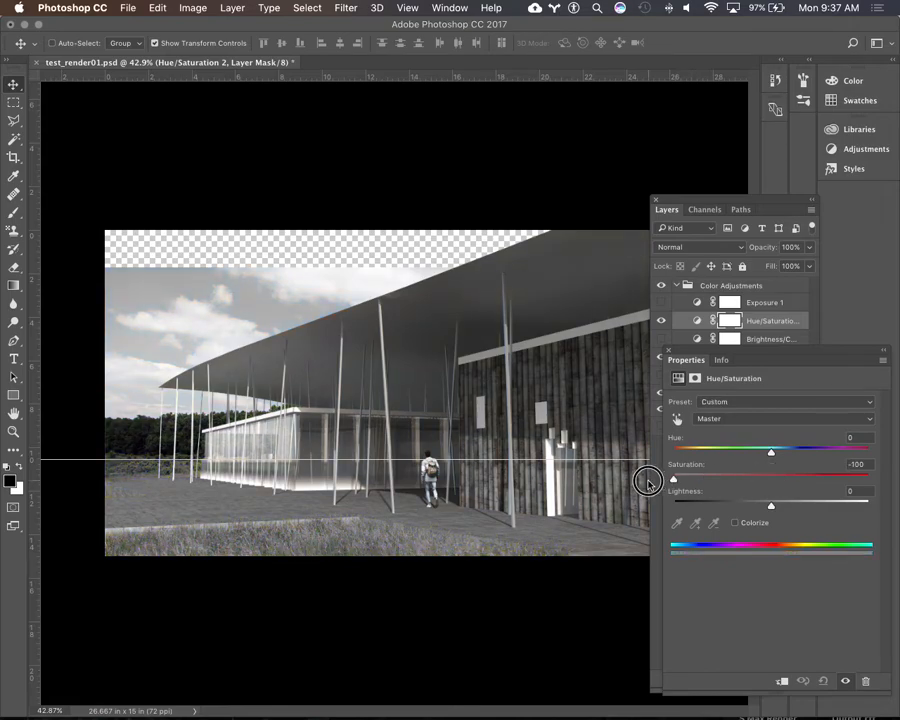
pyautogui.moveTo(647, 483); pyautogui.dragTo(769, 480)
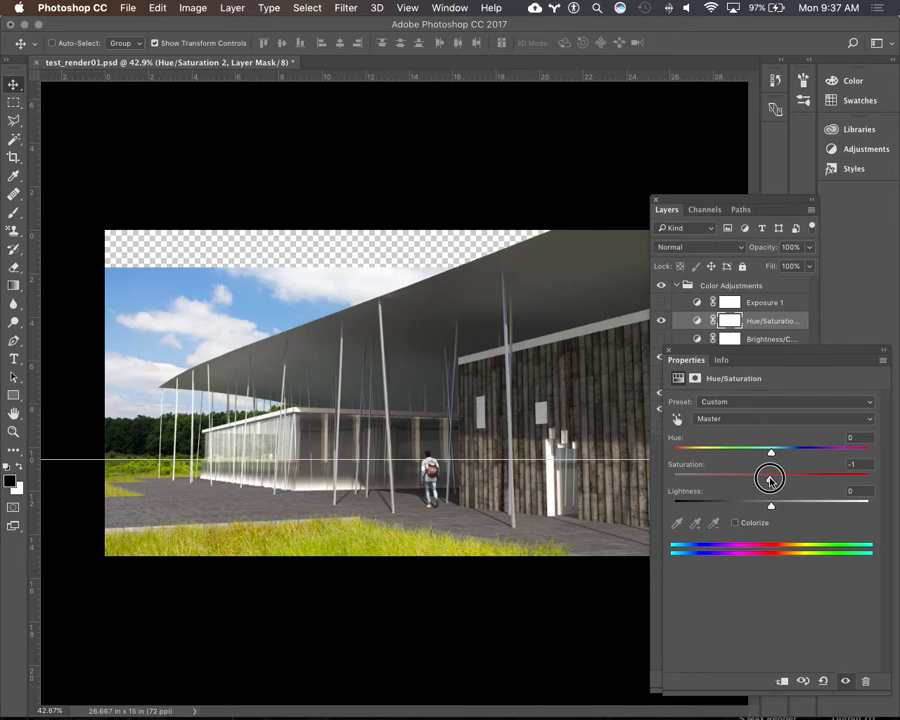
# Set the Saturation of the Hue/Saturation layer in Color Adjustments to -28, close its settings and hide the layer.
pyautogui.moveTo(769, 480); pyautogui.dragTo(727, 476)
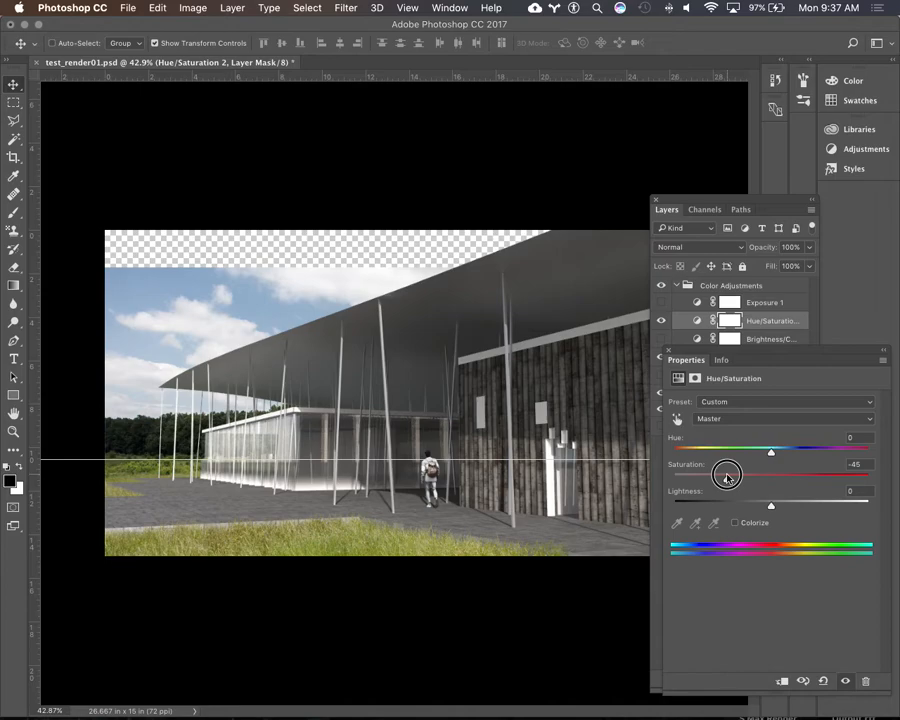
pyautogui.moveTo(727, 476); pyautogui.dragTo(766, 484)
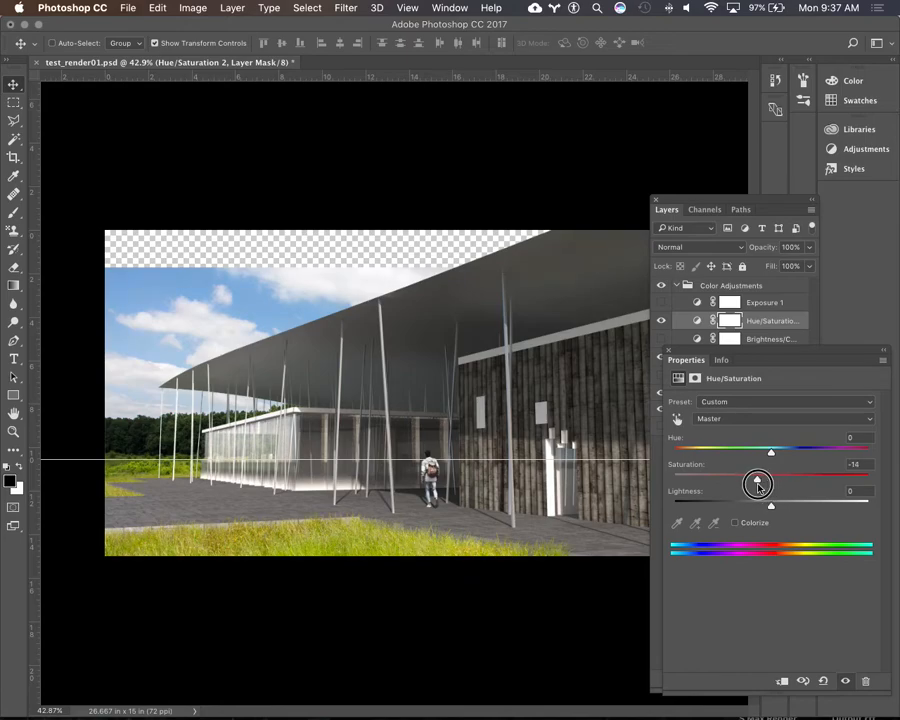
pyautogui.moveTo(755, 483); pyautogui.dragTo(744, 486)
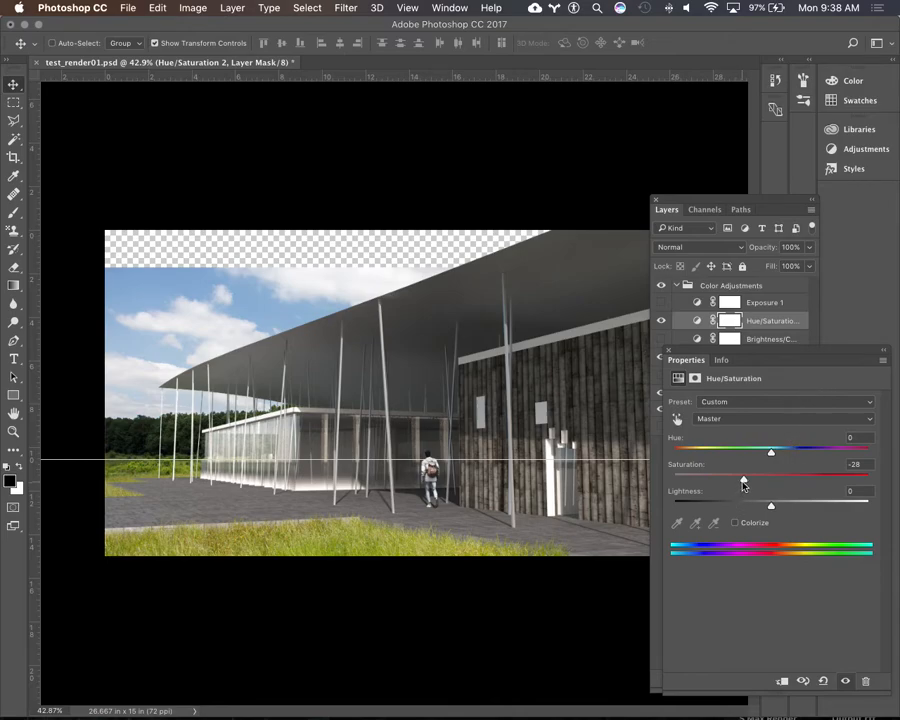
pyautogui.click(669, 352)
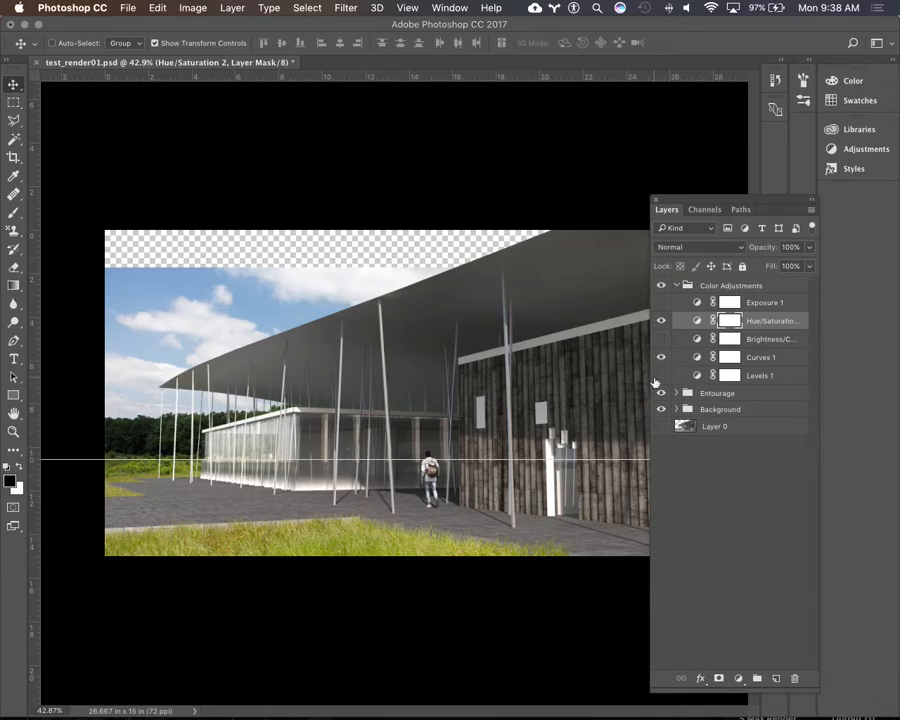
pyautogui.click(661, 321)
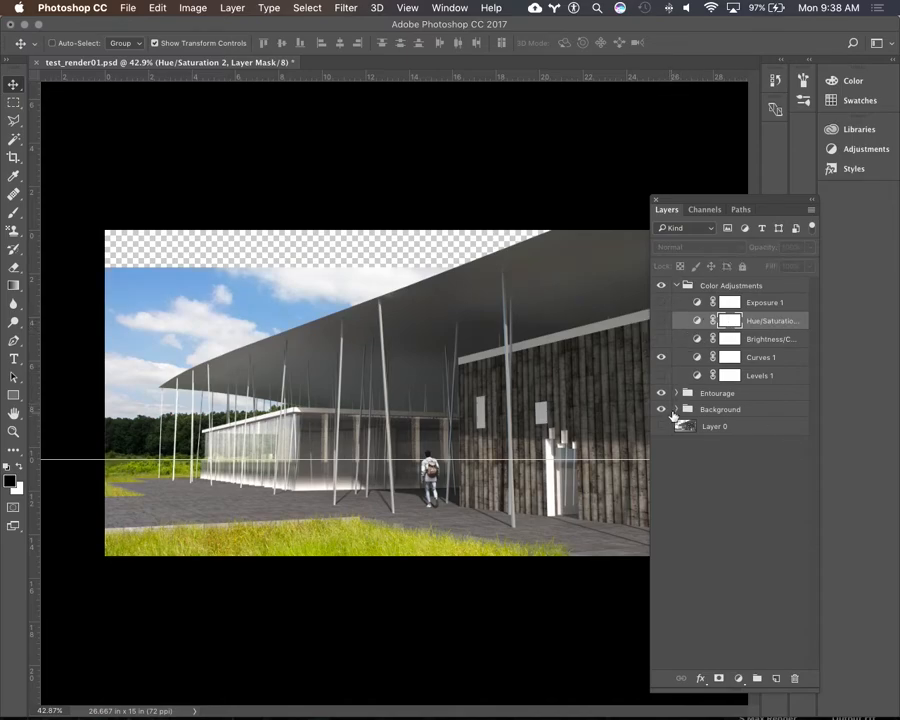
# Add a Hue/Saturation adjustment layer directly above the forest image in the Background group and set its Saturation to -25.
pyautogui.click(676, 410)
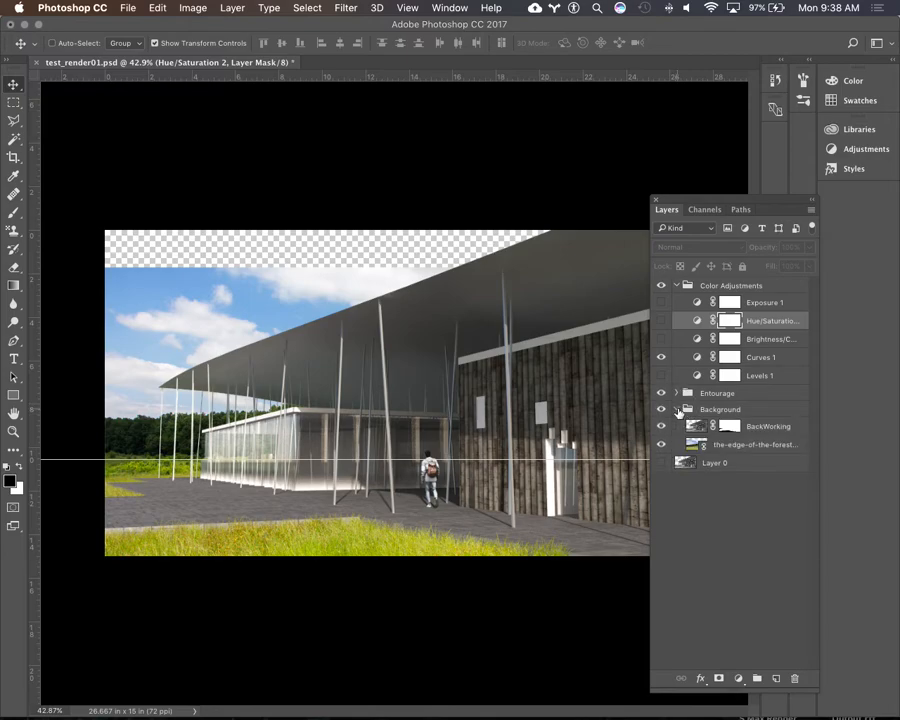
pyautogui.click(752, 444)
pyautogui.moveTo(750, 697)
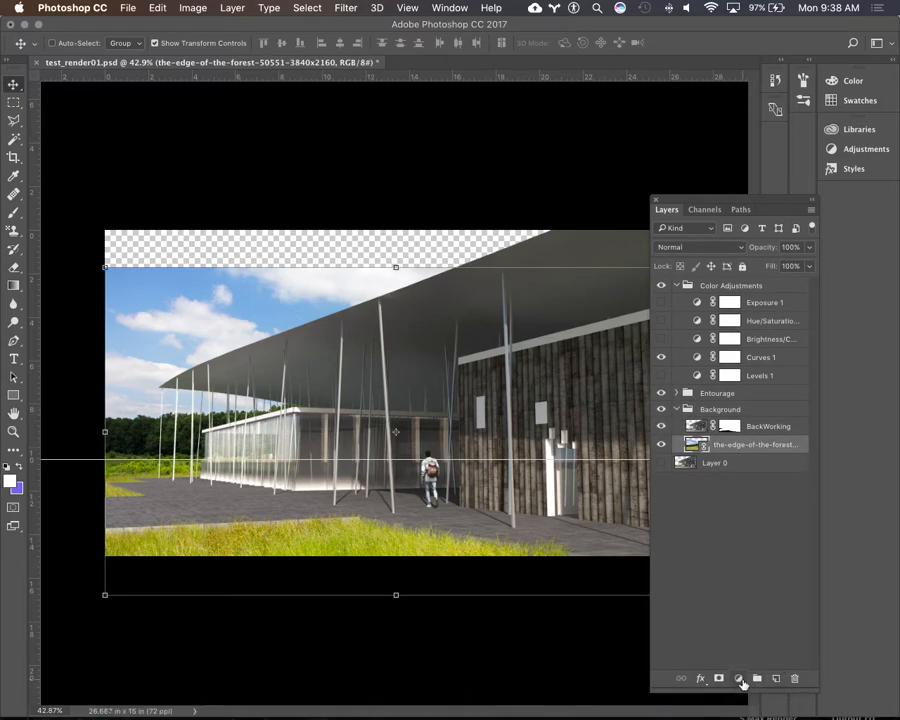
pyautogui.click(738, 679)
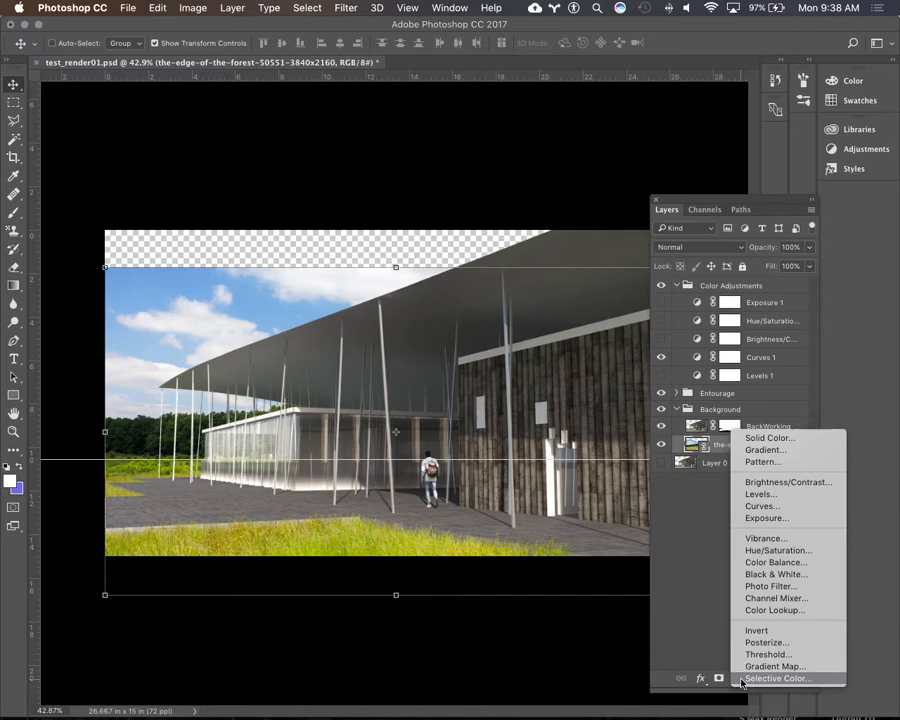
pyautogui.click(772, 551)
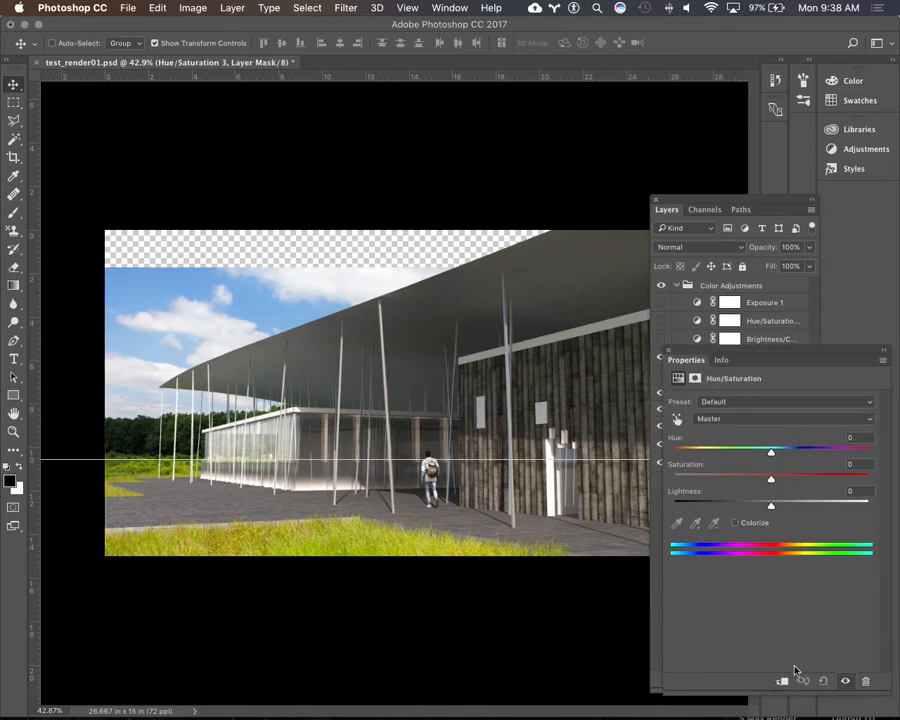
pyautogui.moveTo(771, 479); pyautogui.dragTo(745, 484)
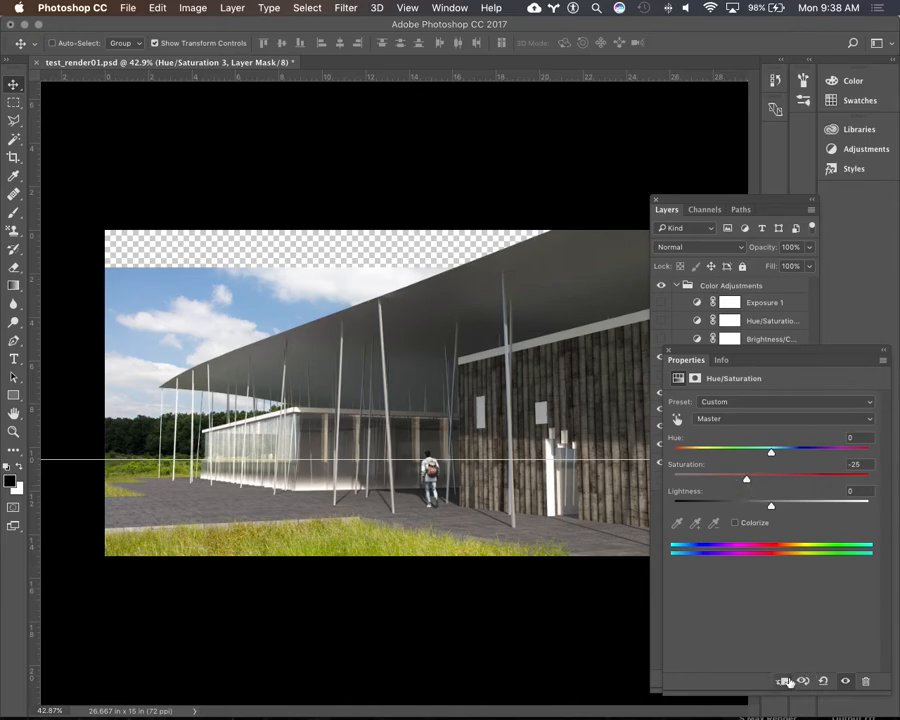
pyautogui.click(668, 351)
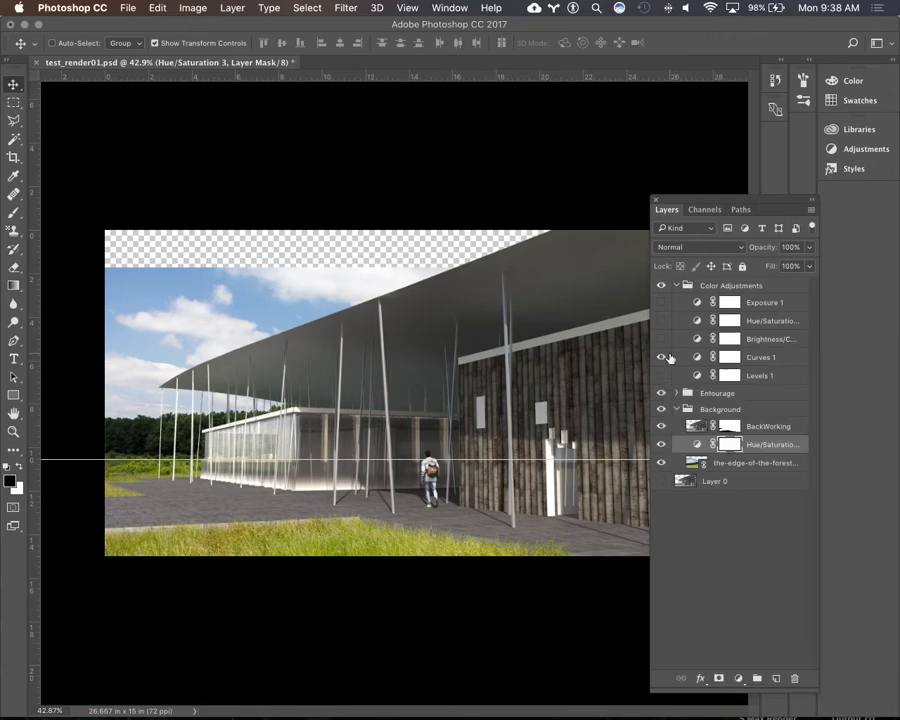
# Clip the Background group's Hue/Saturation layer to the forest image and compare its effect by switching its visibility repeatedly.
pyautogui.rightClick(762, 447)
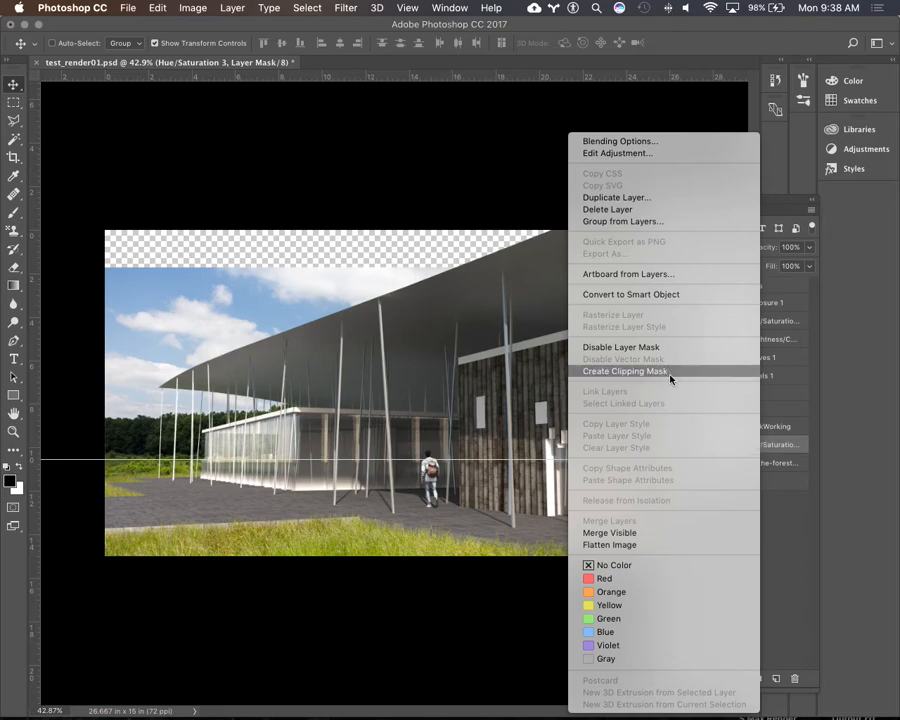
pyautogui.click(670, 372)
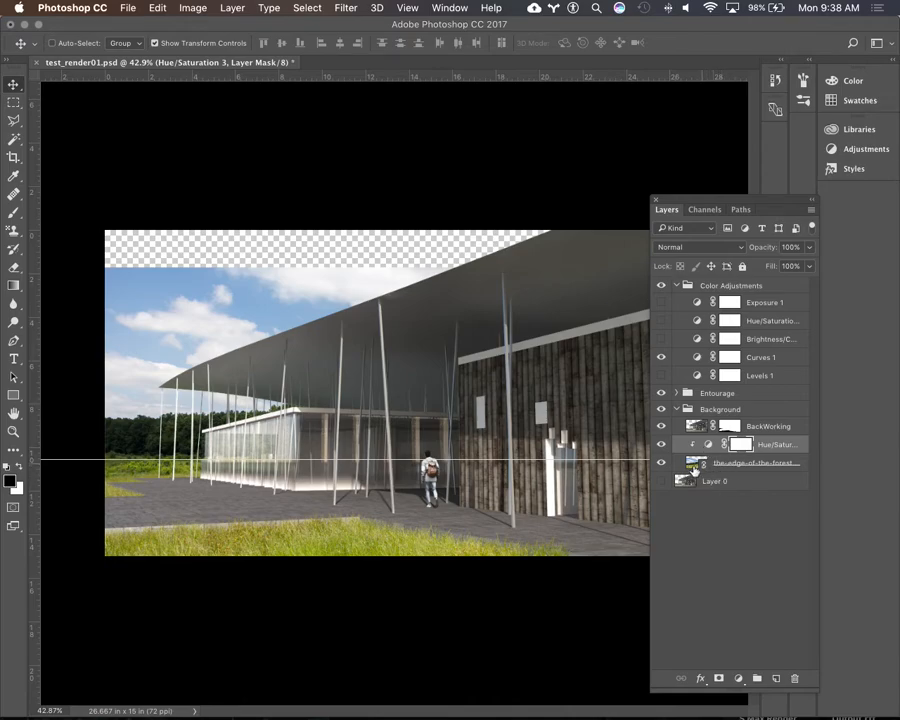
pyautogui.click(660, 446)
pyautogui.click(660, 446)
pyautogui.click(660, 446)
pyautogui.click(660, 446)
pyautogui.click(660, 446)
pyautogui.click(660, 446)
pyautogui.click(660, 446)
pyautogui.click(660, 449)
# Show the Hue/Saturation layer in the Color Adjustments group, reopen its settings and set Saturation to 0.
pyautogui.click(745, 288)
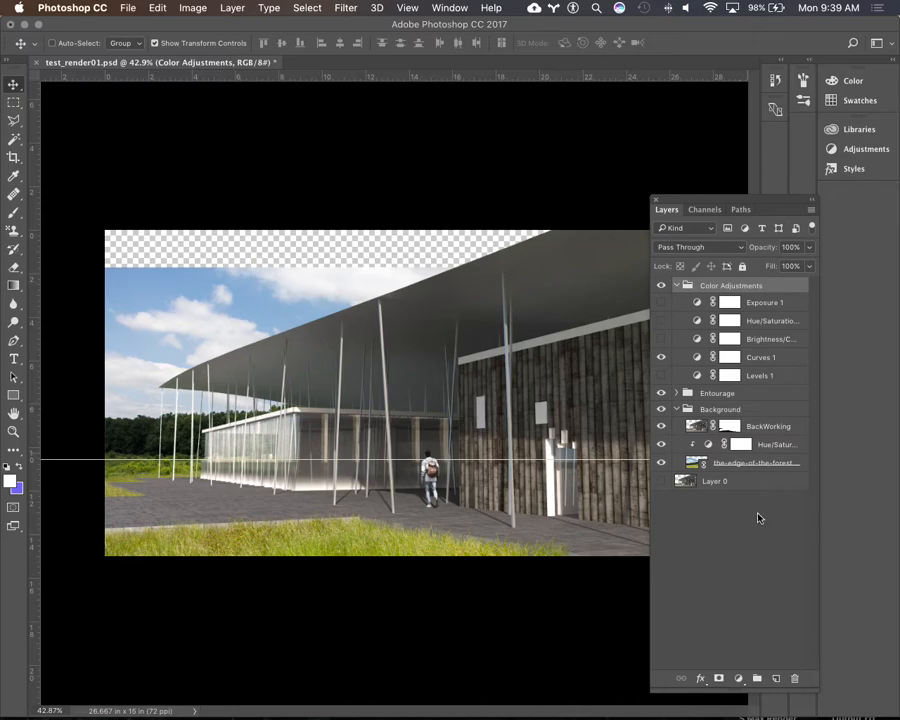
pyautogui.click(740, 680)
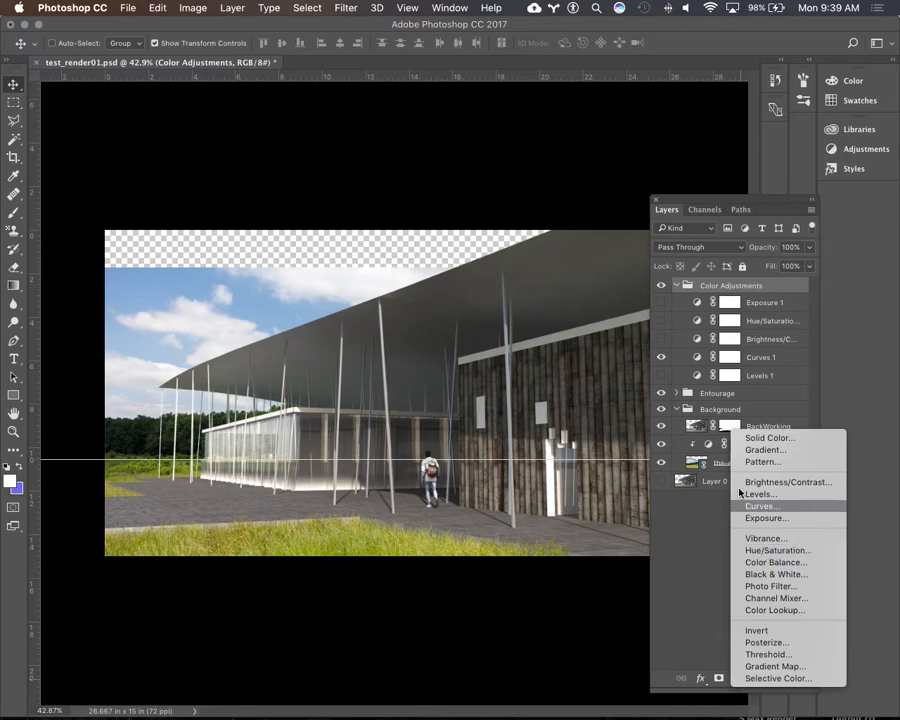
pyautogui.click(699, 323)
pyautogui.doubleClick(699, 323)
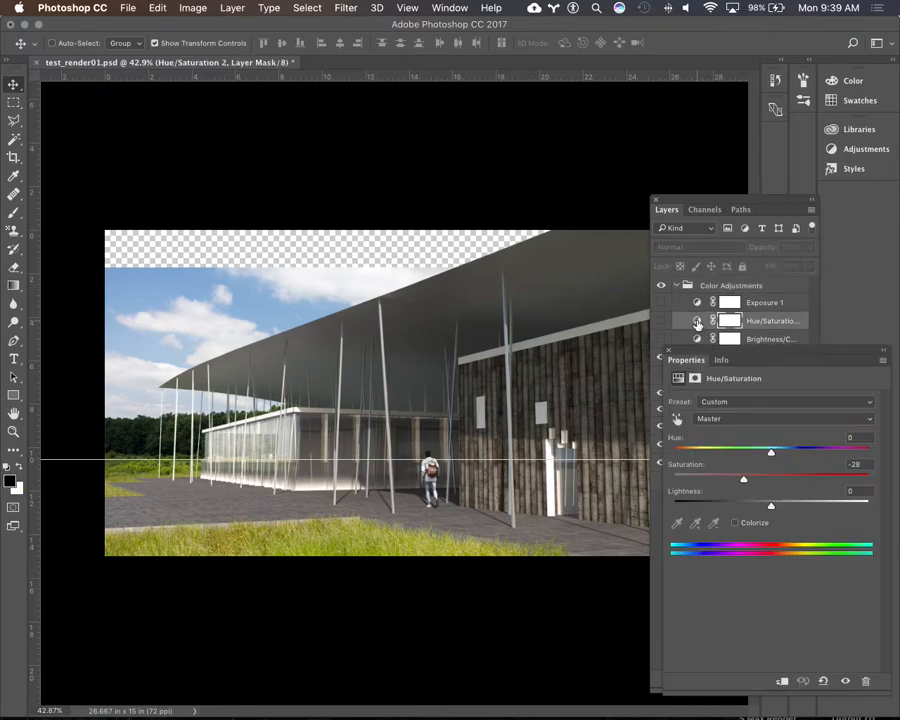
pyautogui.click(660, 320)
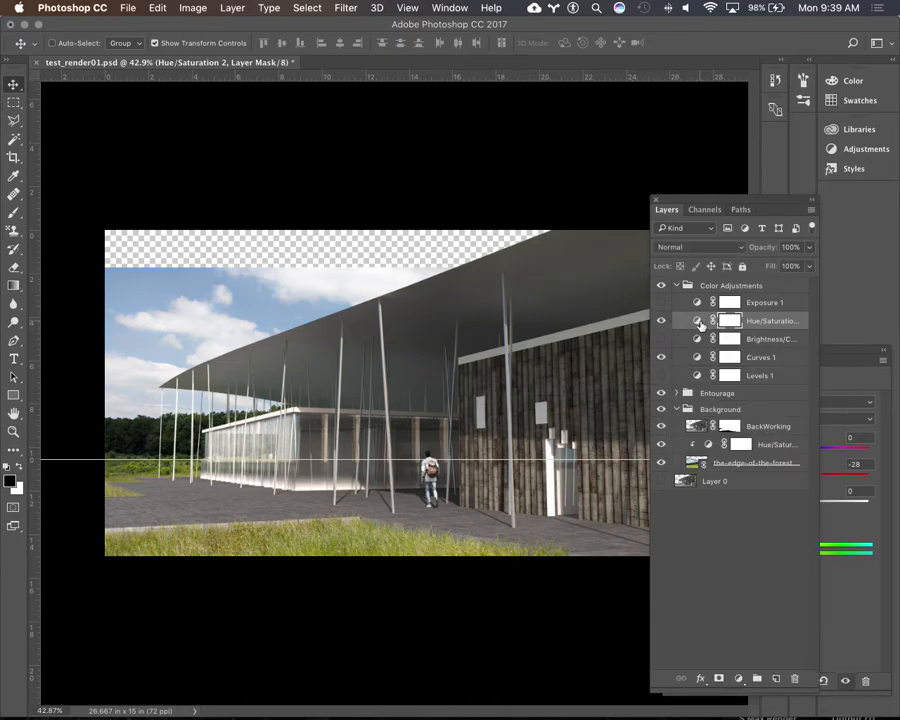
pyautogui.click(698, 322)
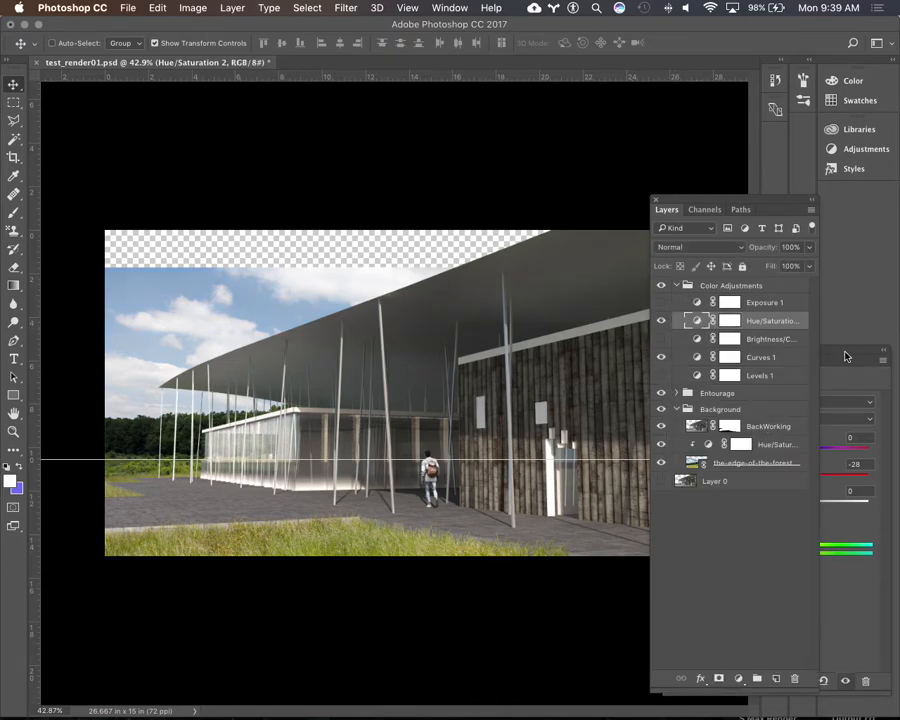
pyautogui.doubleClick(698, 322)
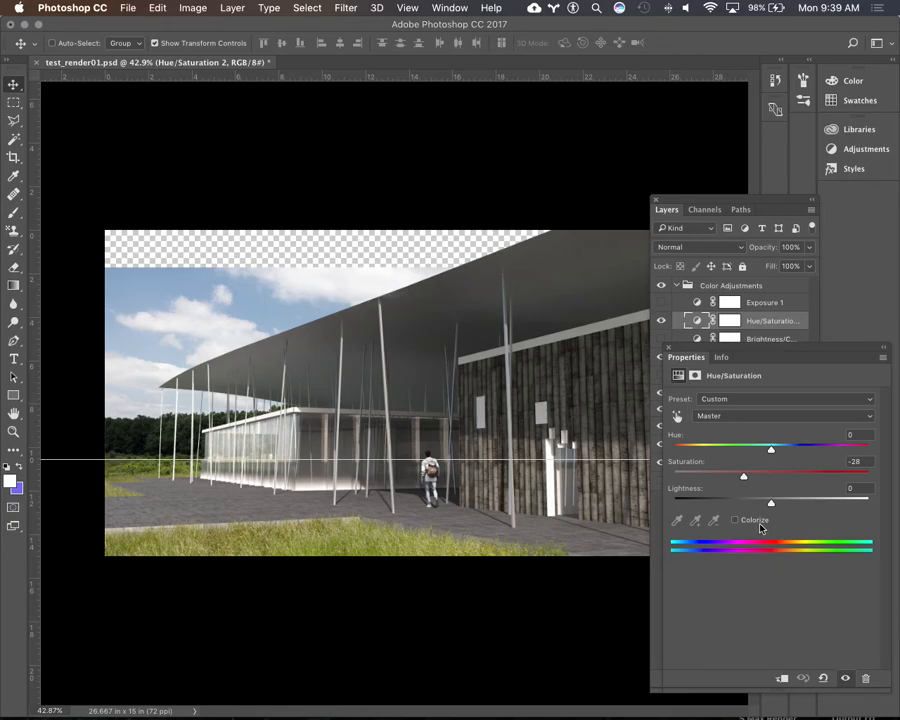
pyautogui.moveTo(744, 476); pyautogui.dragTo(770, 479)
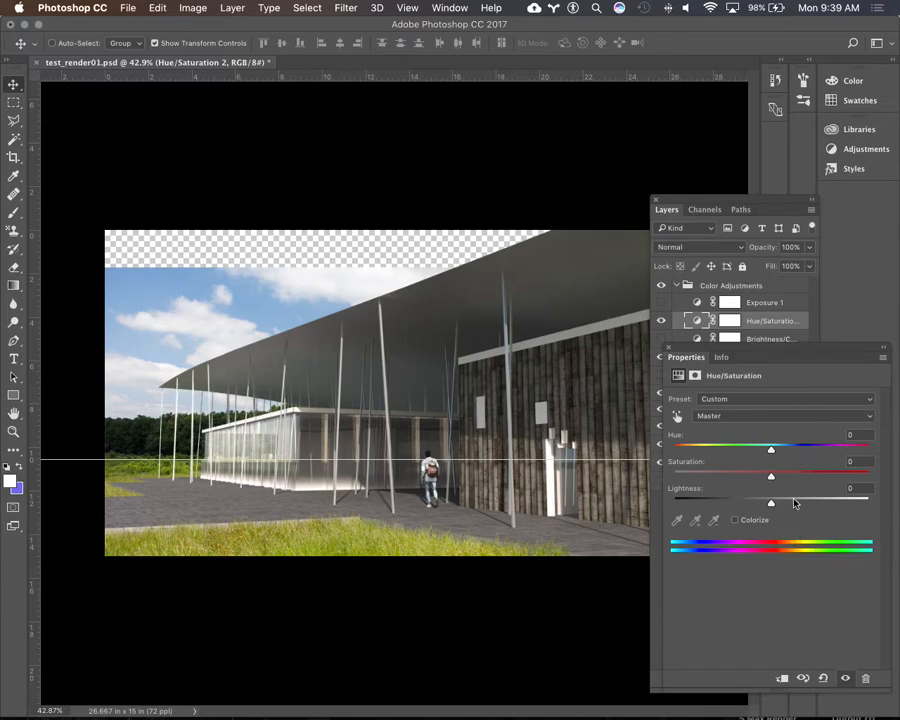
# Try small Hue and Lightness shifts on the Hue/Saturation layer, return both to 0, and turn on Colorize.
pyautogui.click(771, 450)
pyautogui.moveTo(771, 450)
pyautogui.mouseDown()
pyautogui.moveTo(785, 448)
pyautogui.moveTo(754, 452)
pyautogui.moveTo(790, 448)
pyautogui.moveTo(747, 455)
pyautogui.moveTo(804, 450)
pyautogui.moveTo(759, 452)
pyautogui.moveTo(783, 450)
pyautogui.moveTo(776, 457)
pyautogui.mouseUp()
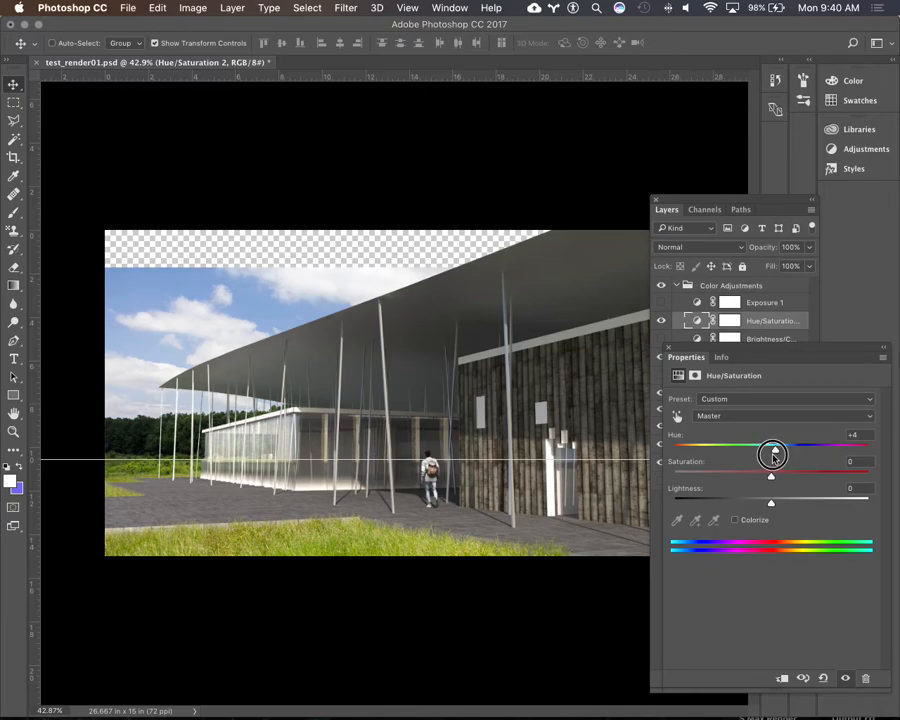
pyautogui.moveTo(776, 455)
pyautogui.mouseDown()
pyautogui.moveTo(736, 456)
pyautogui.moveTo(798, 450)
pyautogui.moveTo(772, 457)
pyautogui.mouseUp()
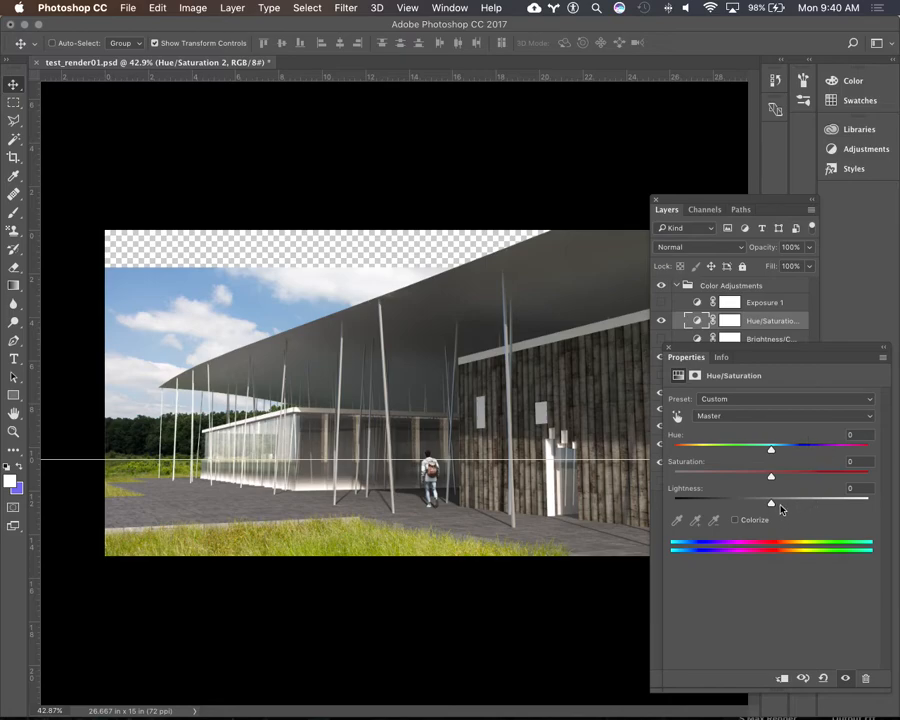
pyautogui.moveTo(771, 503)
pyautogui.mouseDown()
pyautogui.moveTo(750, 503)
pyautogui.moveTo(794, 501)
pyautogui.moveTo(735, 507)
pyautogui.moveTo(784, 505)
pyautogui.moveTo(737, 508)
pyautogui.moveTo(777, 506)
pyautogui.moveTo(774, 513)
pyautogui.mouseUp()
pyautogui.click(735, 521)
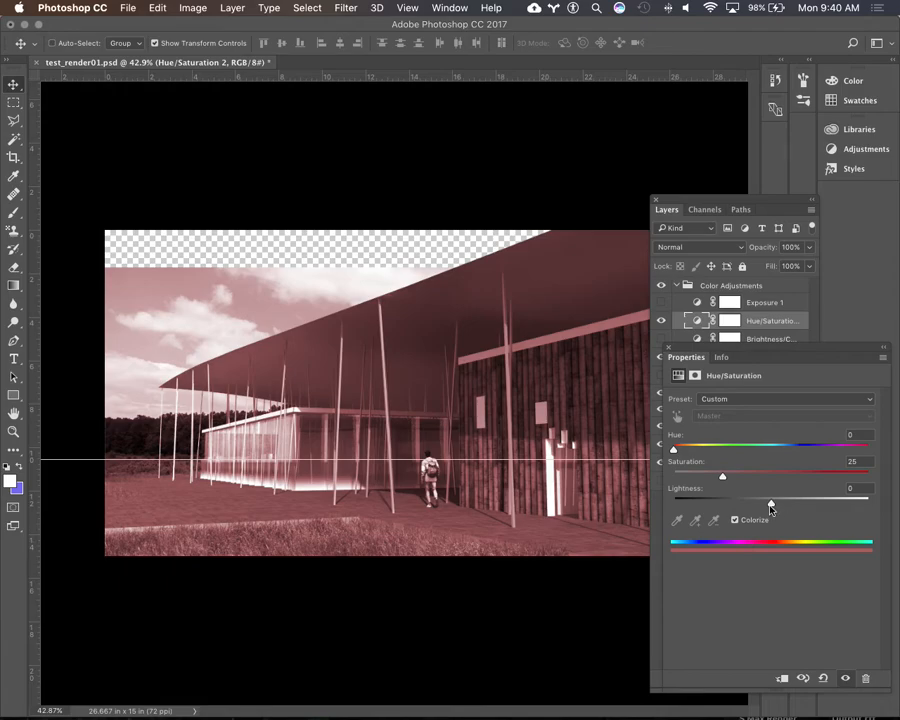
# Tint the colorized Hue/Saturation layer with Hue 184, Saturation 12 and Lightness -1, and hide the layer.
pyautogui.moveTo(673, 450); pyautogui.dragTo(706, 477)
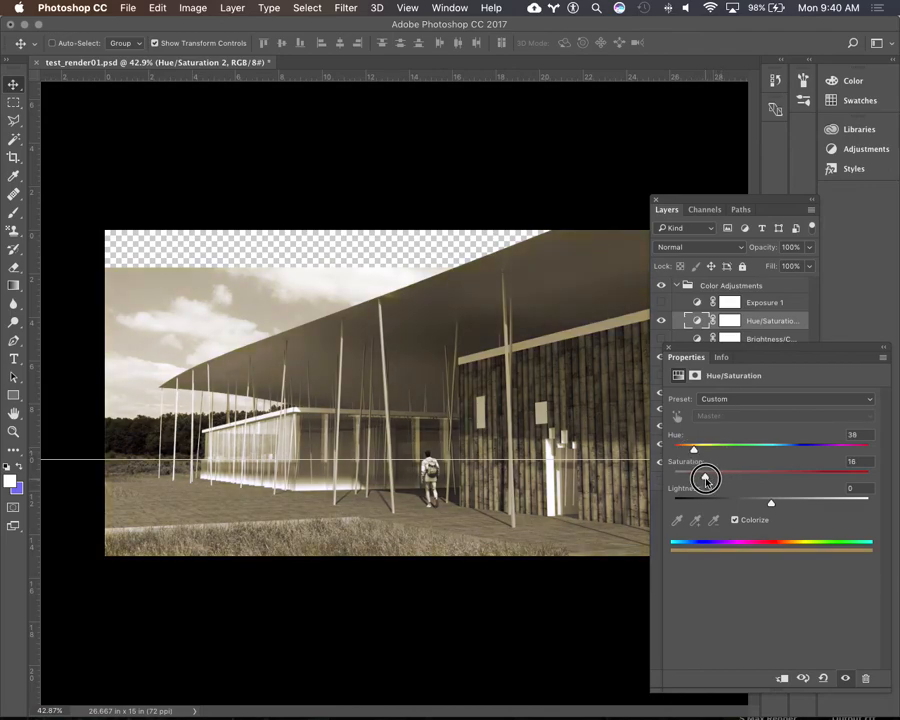
pyautogui.moveTo(771, 505)
pyautogui.mouseDown()
pyautogui.moveTo(789, 502)
pyautogui.moveTo(768, 503)
pyautogui.mouseUp()
pyautogui.moveTo(704, 477)
pyautogui.mouseDown()
pyautogui.moveTo(681, 478)
pyautogui.moveTo(697, 484)
pyautogui.mouseUp()
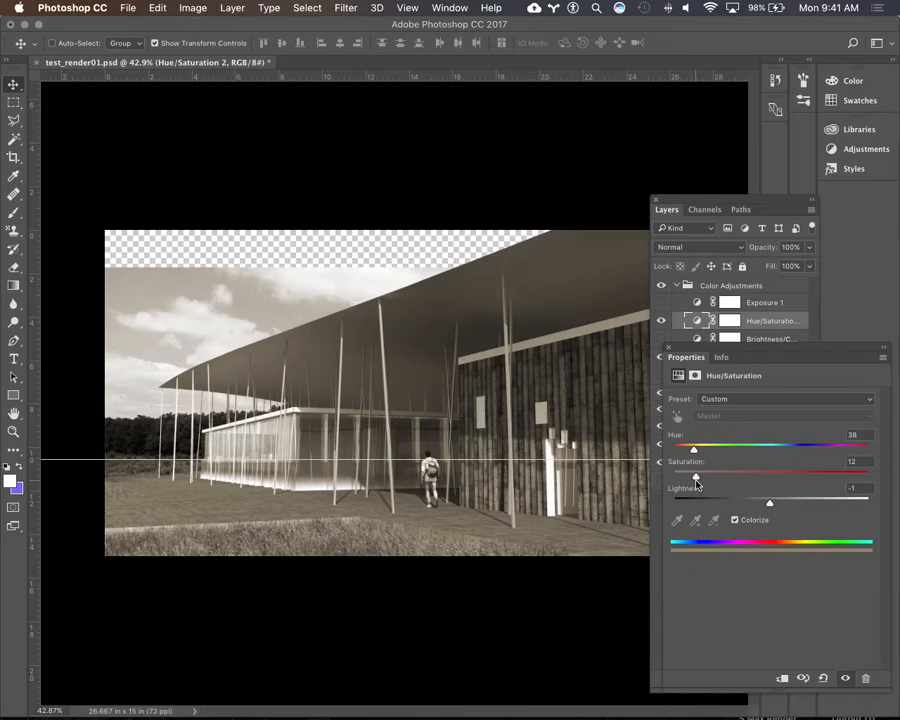
pyautogui.moveTo(693, 449); pyautogui.dragTo(770, 466)
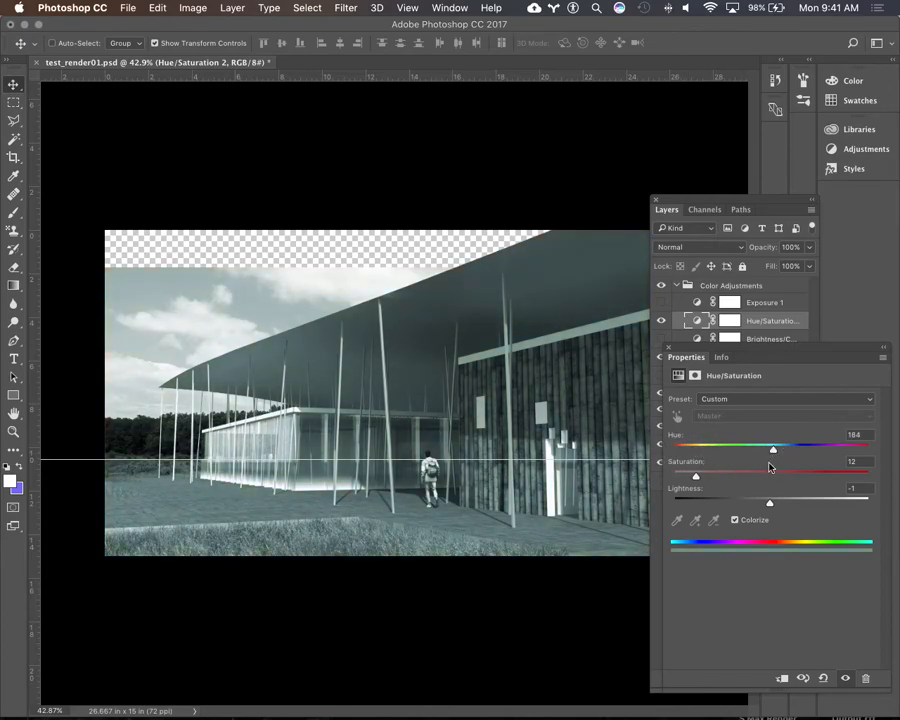
pyautogui.click(684, 357)
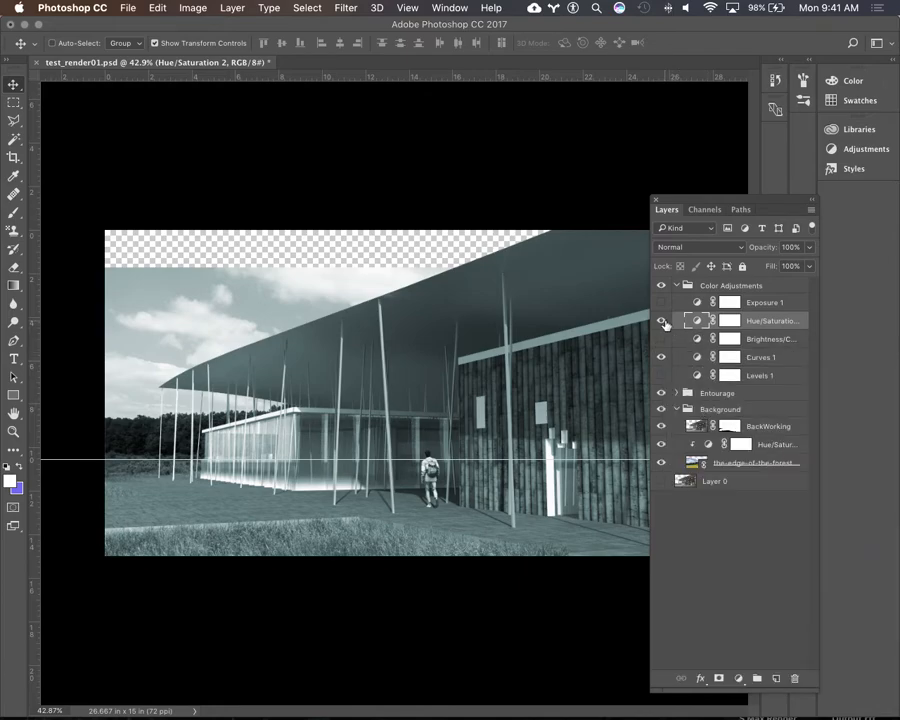
pyautogui.click(660, 320)
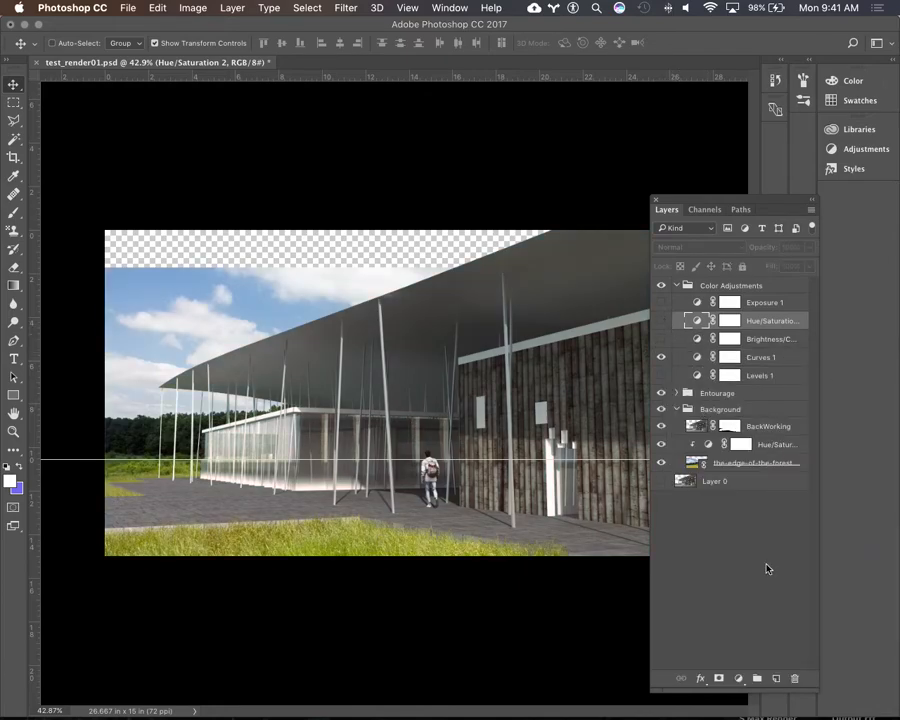
# Add a Color Balance adjustment layer above Hue/Saturation and set its Shadows to Magenta–Green -7 and Yellow–Blue +9.
pyautogui.click(738, 678)
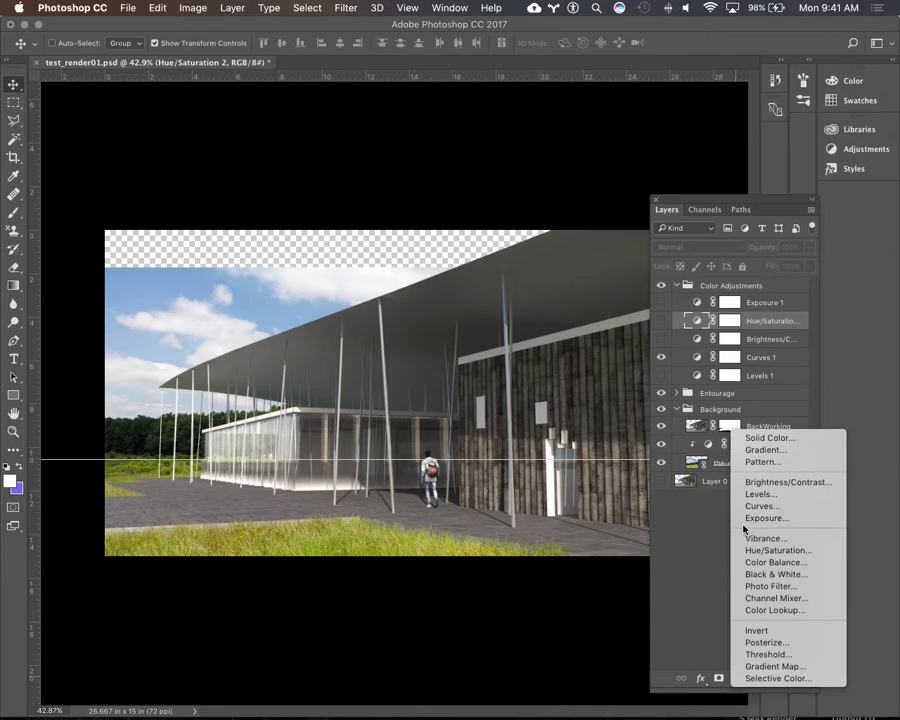
pyautogui.click(790, 563)
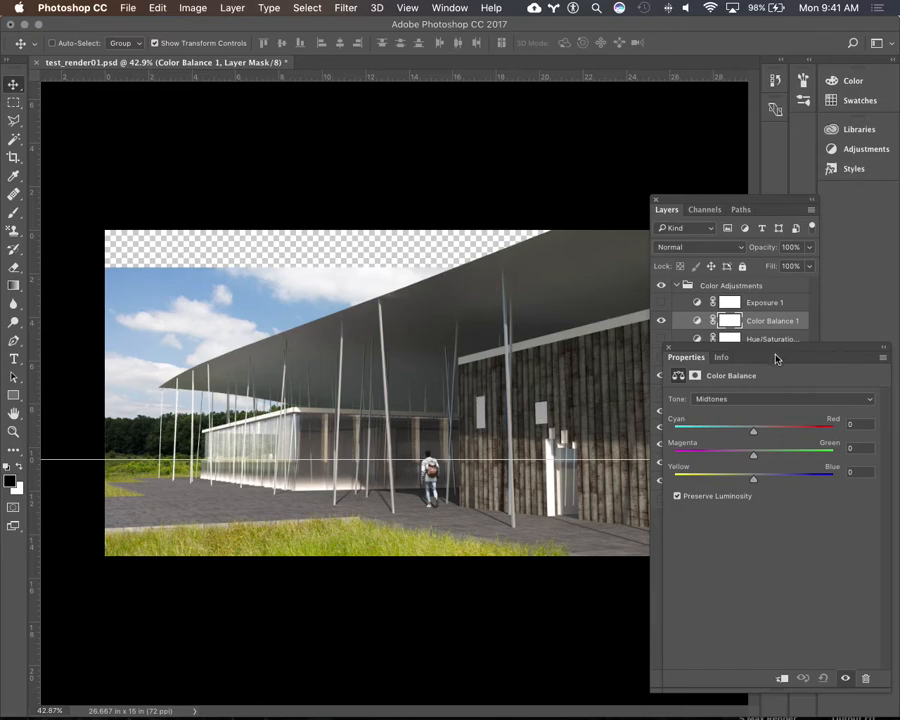
pyautogui.click(871, 401)
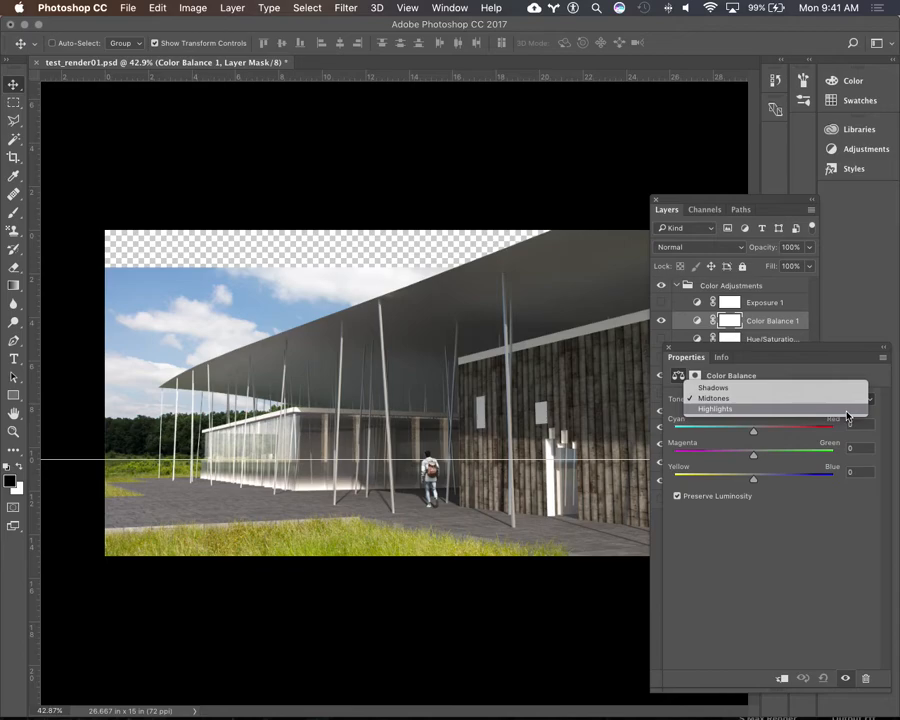
pyautogui.click(793, 505)
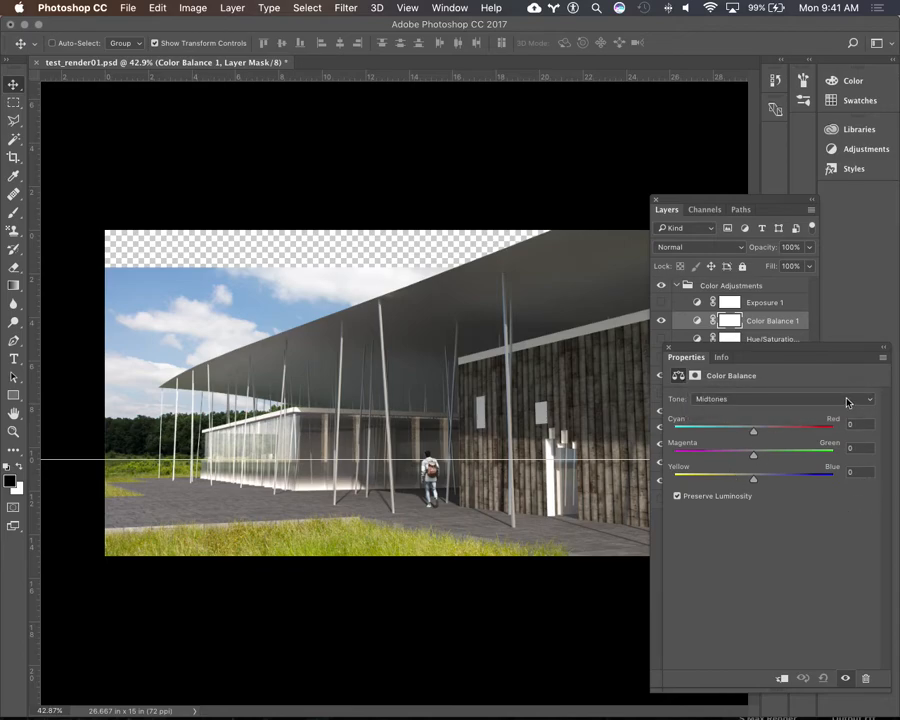
pyautogui.click(866, 399)
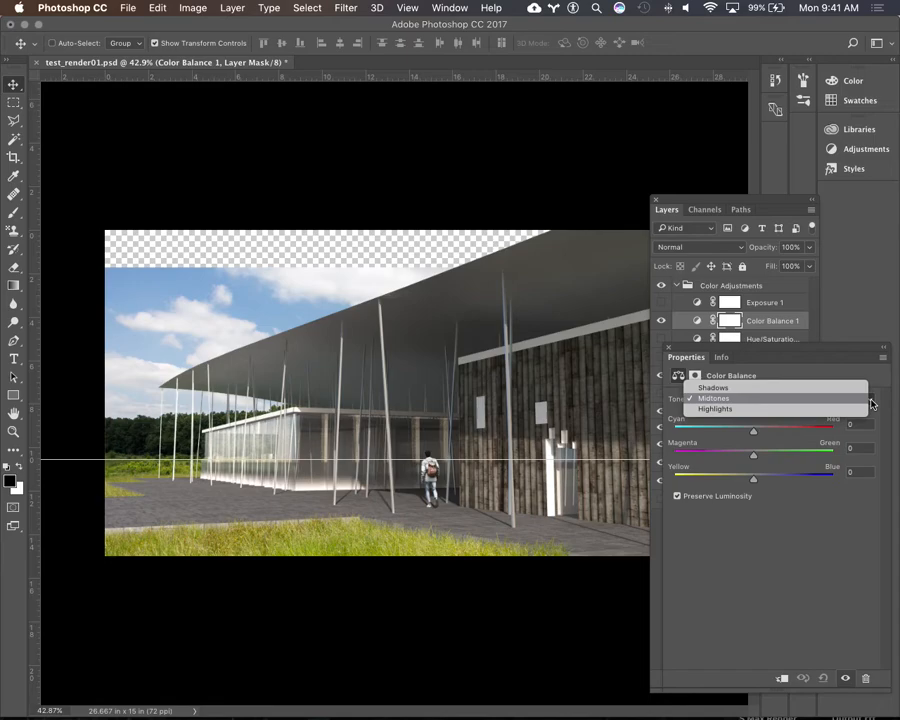
pyautogui.click(781, 390)
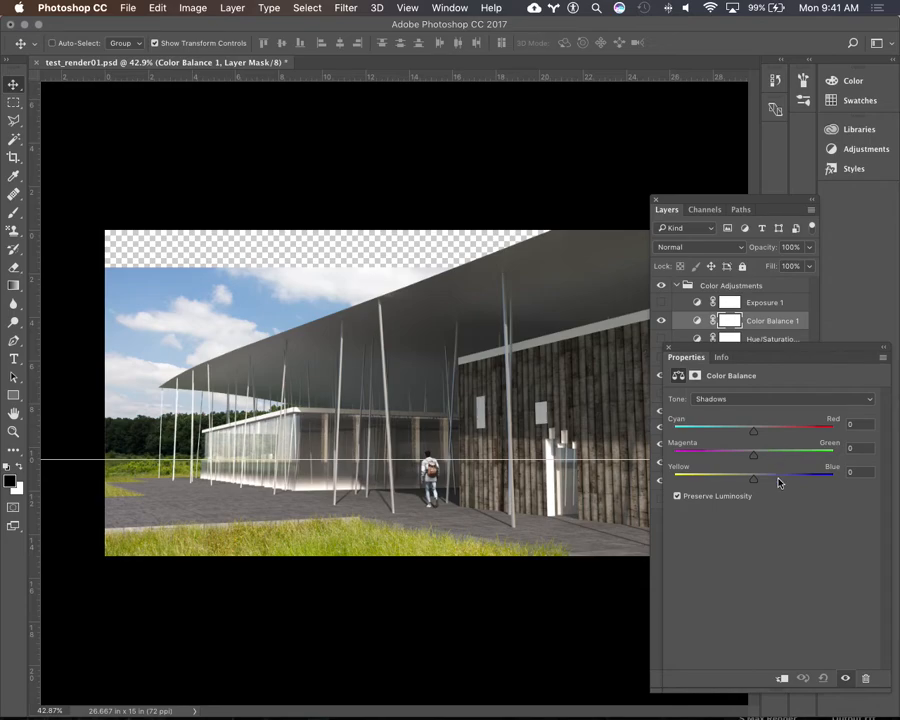
pyautogui.moveTo(755, 458); pyautogui.dragTo(760, 483)
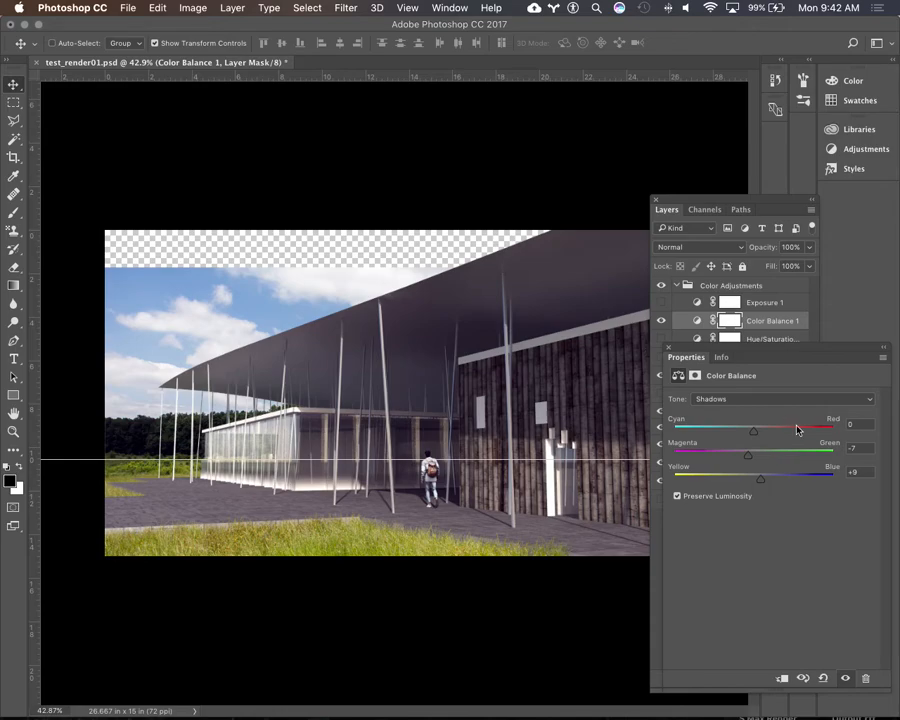
# Set the Color Balance Highlights to Yellow–Blue -12 and Cyan–Red +18.
pyautogui.click(741, 399)
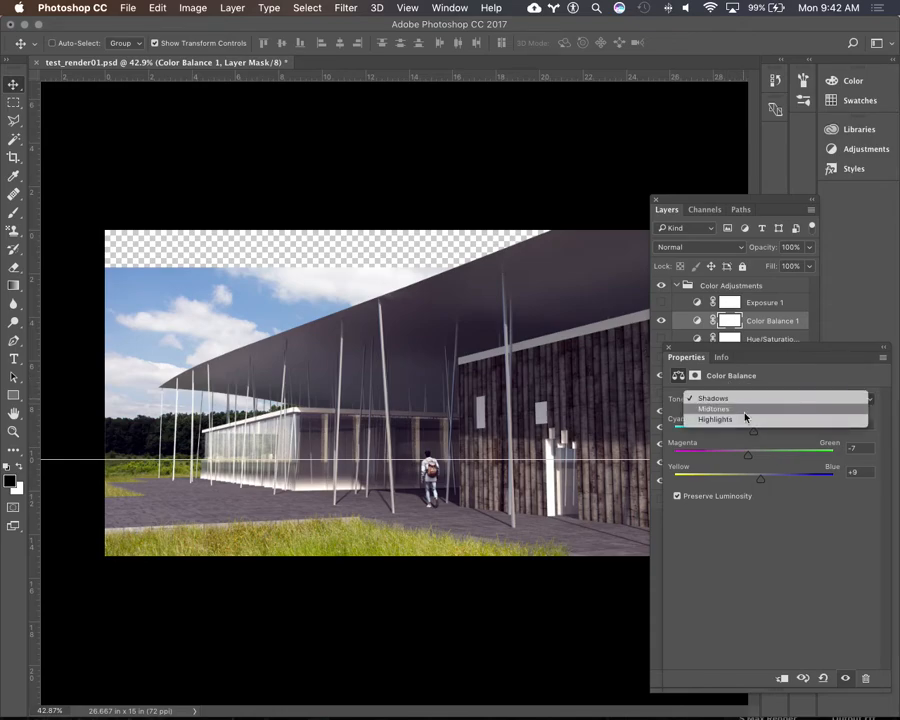
pyautogui.click(742, 420)
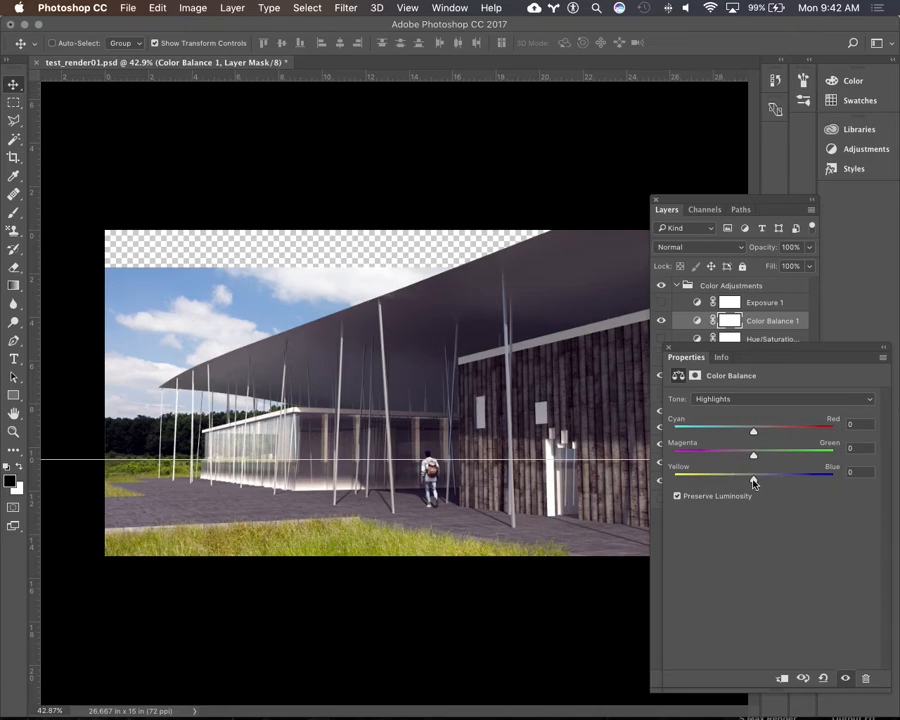
pyautogui.moveTo(753, 482); pyautogui.dragTo(743, 487)
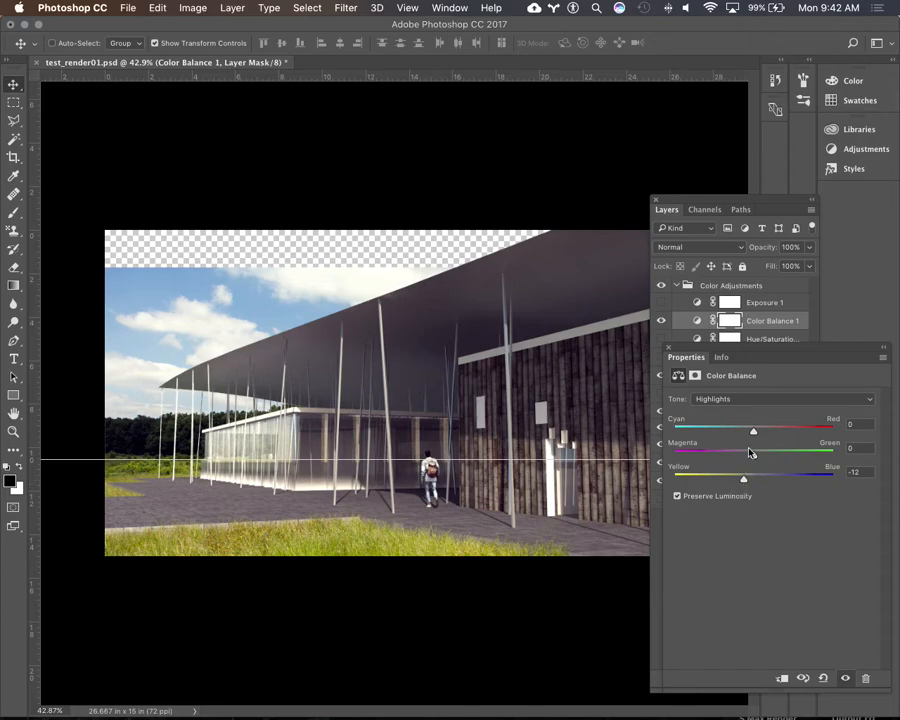
pyautogui.moveTo(753, 431)
pyautogui.mouseDown()
pyautogui.moveTo(791, 426)
pyautogui.moveTo(768, 436)
pyautogui.mouseUp()
# Set the Color Balance Midtones to Cyan–Red +6 and Yellow–Blue -18, and close the adjustment settings.
pyautogui.click(768, 401)
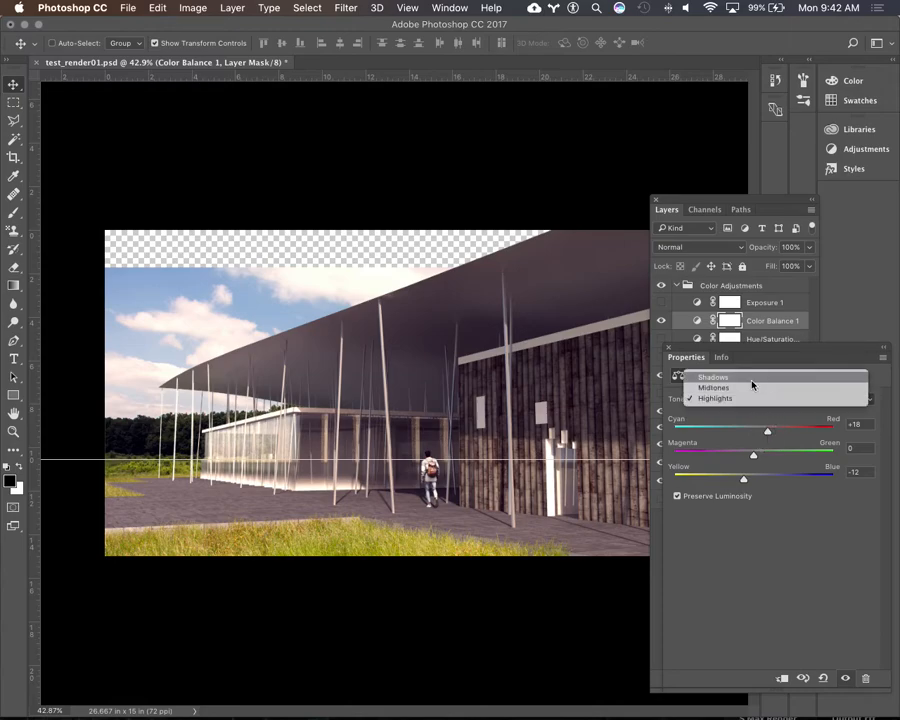
pyautogui.click(751, 388)
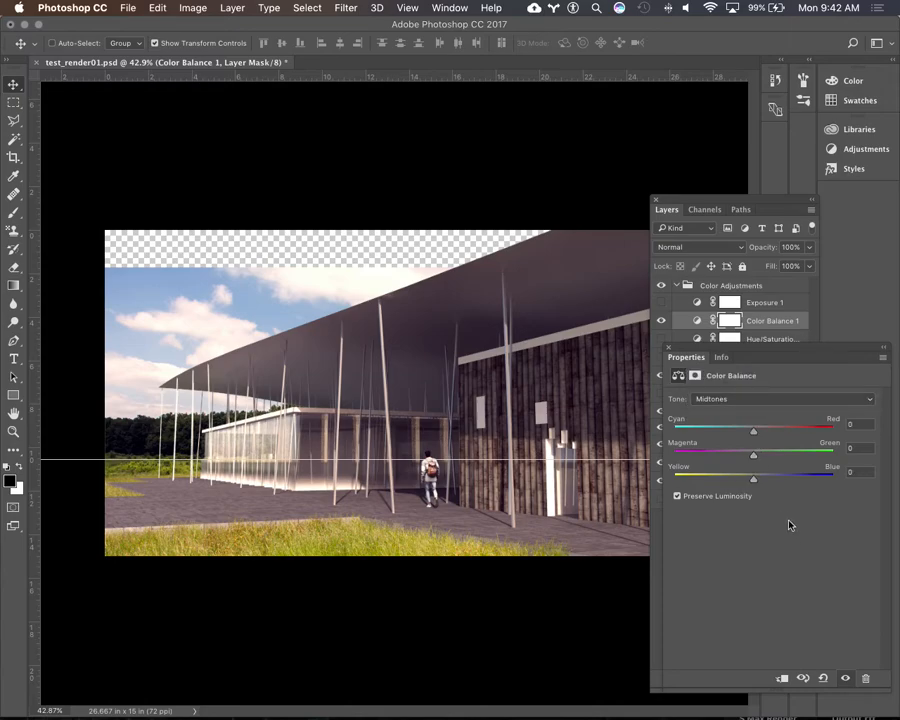
pyautogui.click(754, 432)
pyautogui.moveTo(754, 432)
pyautogui.mouseDown()
pyautogui.moveTo(776, 432)
pyautogui.moveTo(749, 432)
pyautogui.moveTo(757, 437)
pyautogui.mouseUp()
pyautogui.click(757, 432)
pyautogui.moveTo(757, 432); pyautogui.dragTo(725, 428)
pyautogui.moveTo(755, 478); pyautogui.dragTo(759, 437)
pyautogui.click(828, 400)
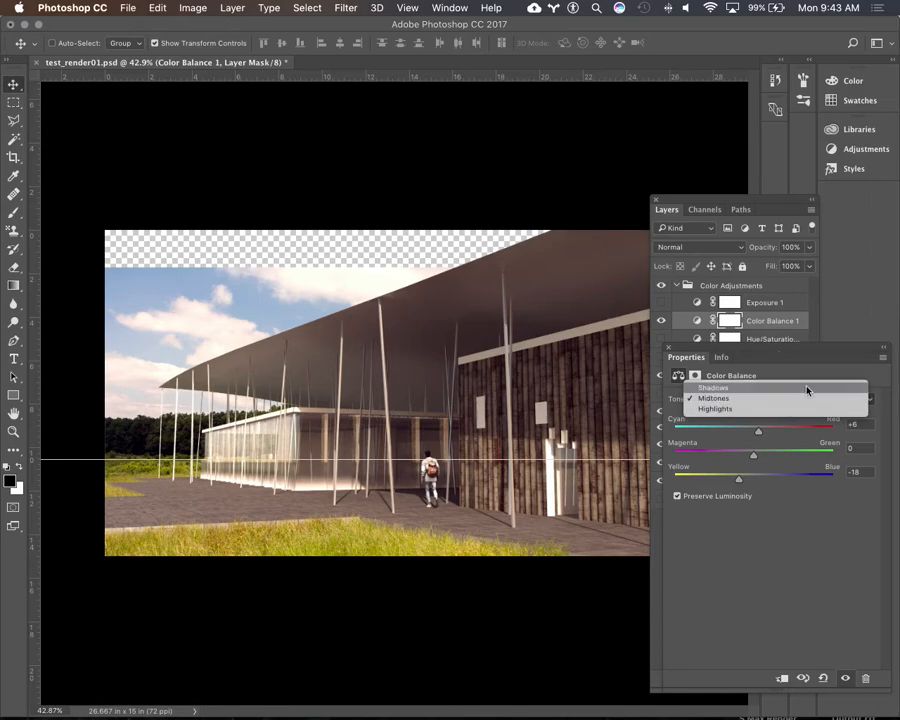
pyautogui.click(810, 373)
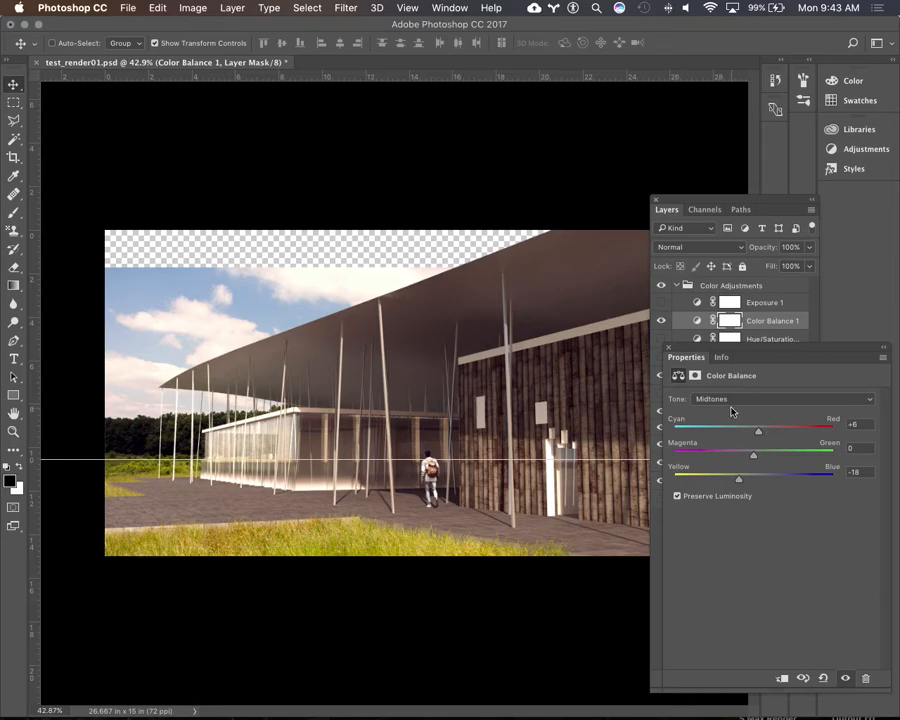
pyautogui.click(670, 349)
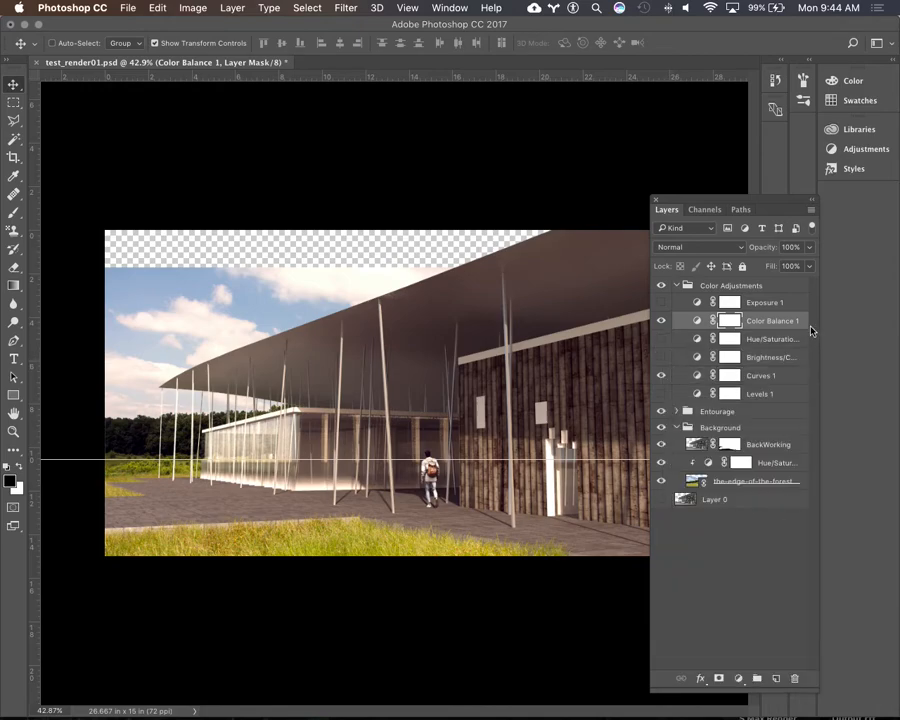
# Compare the render with and without the Color Balance layer by switching its visibility repeatedly, leaving it visible.
pyautogui.click(660, 320)
pyautogui.click(660, 320)
pyautogui.click(660, 320)
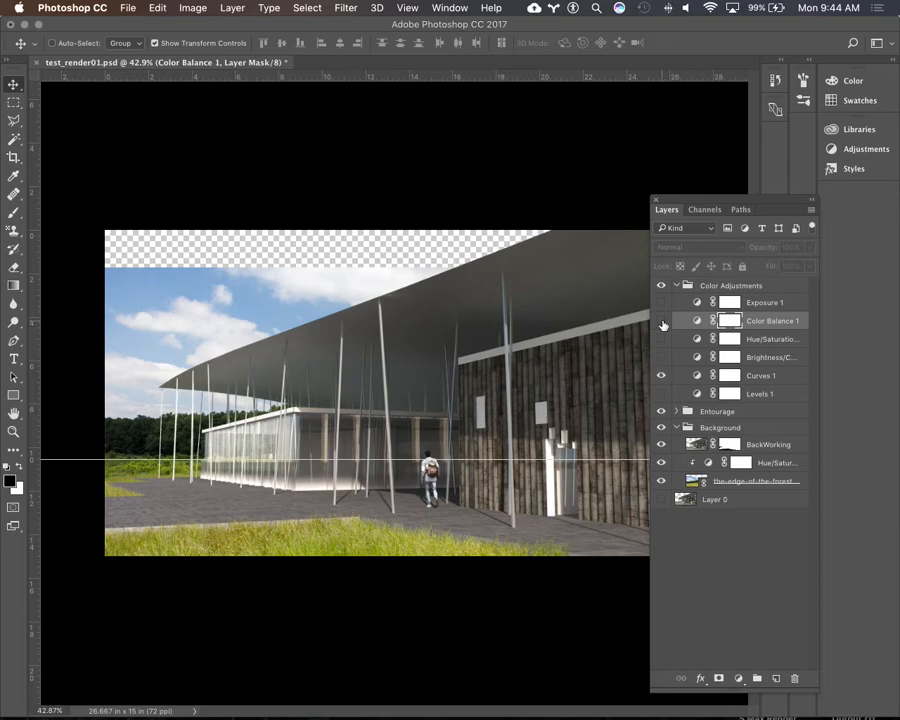
pyautogui.click(661, 321)
pyautogui.click(661, 321)
pyautogui.click(661, 321)
pyautogui.click(661, 321)
pyautogui.click(661, 321)
pyautogui.click(661, 321)
pyautogui.click(661, 321)
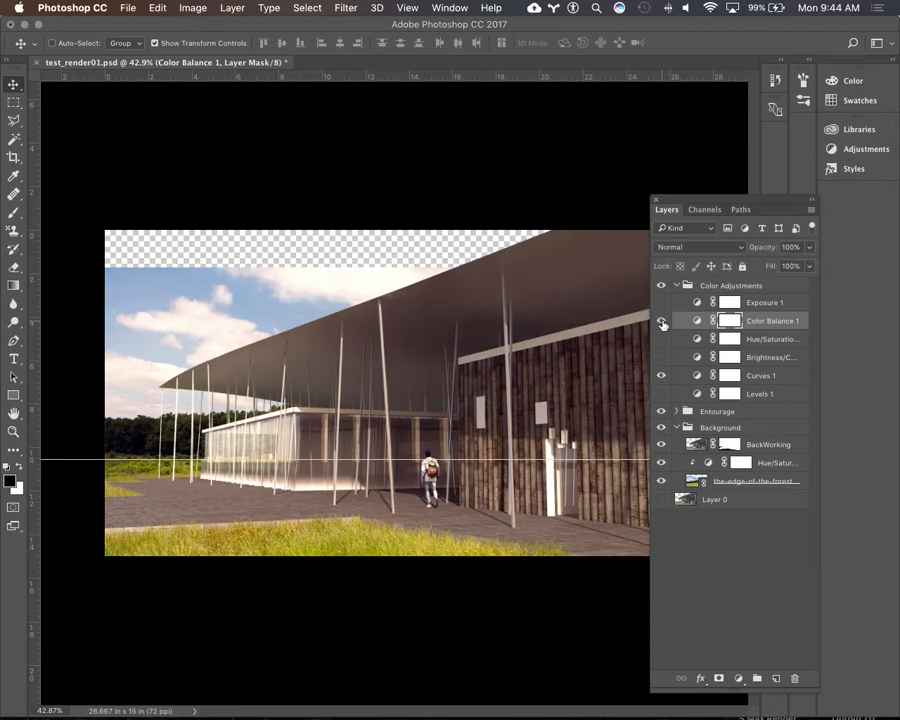
pyautogui.click(661, 321)
pyautogui.click(661, 321)
# Add a Photo Filter adjustment layer above Color Balance, try Warming Filter (LBA) and return to Warming Filter (85).
pyautogui.click(738, 679)
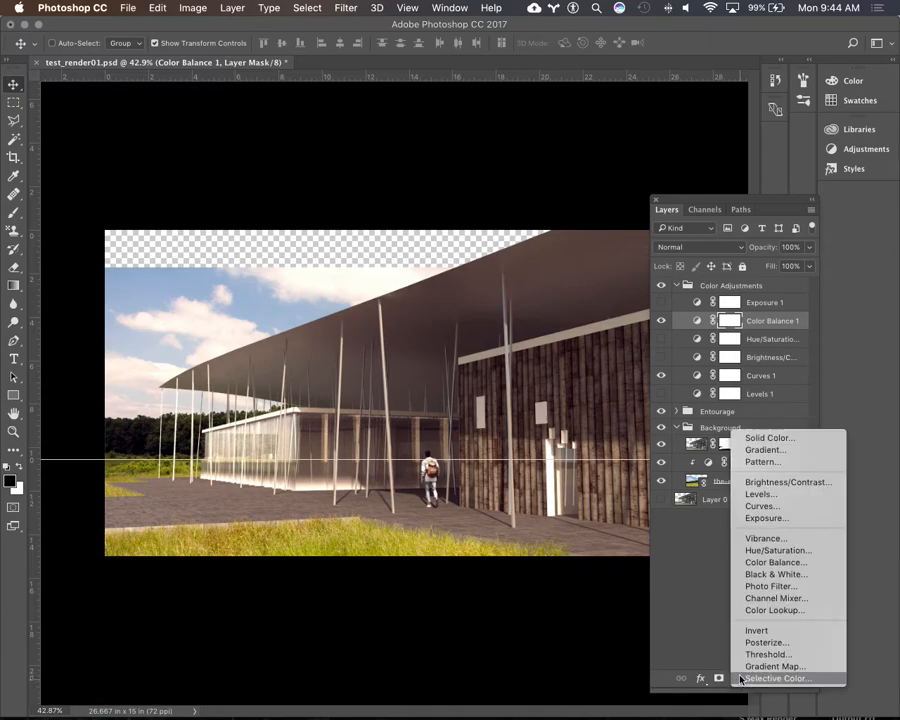
pyautogui.click(813, 591)
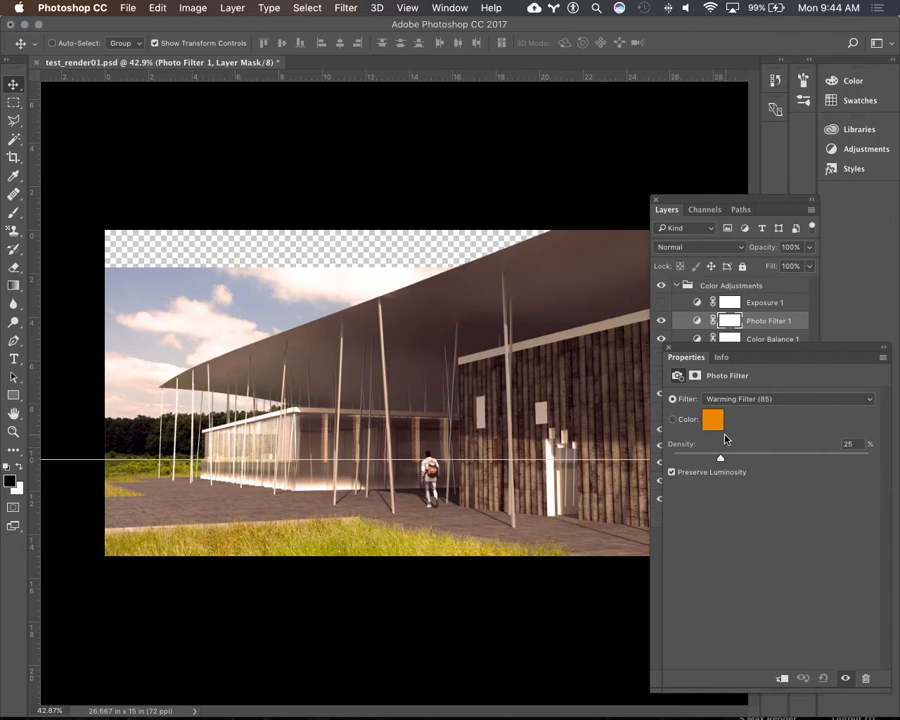
pyautogui.click(779, 405)
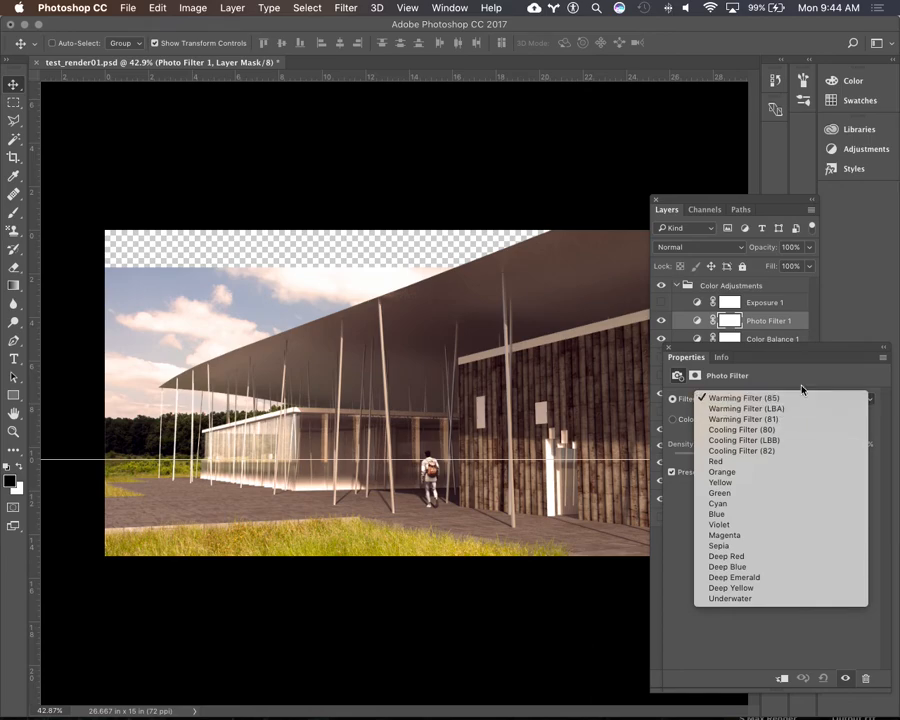
pyautogui.click(805, 380)
pyautogui.click(796, 402)
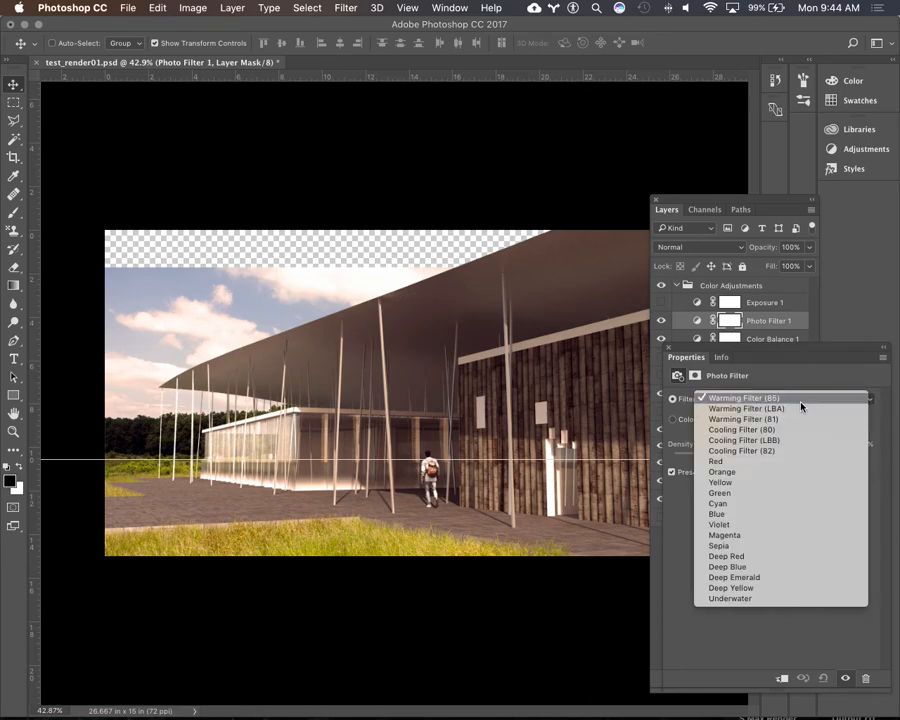
pyautogui.click(800, 409)
pyautogui.click(797, 401)
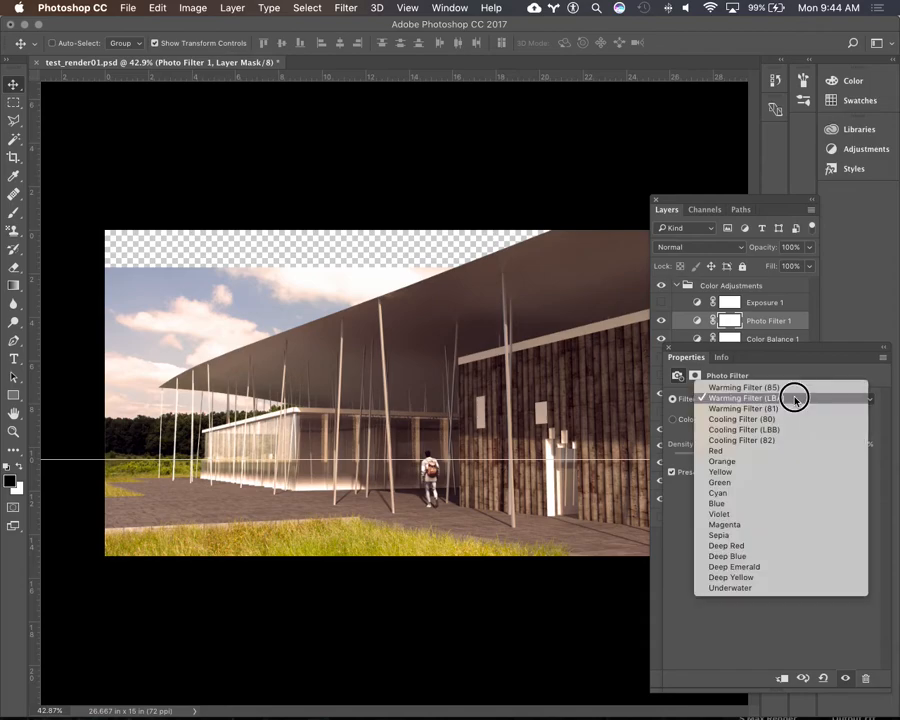
pyautogui.click(787, 389)
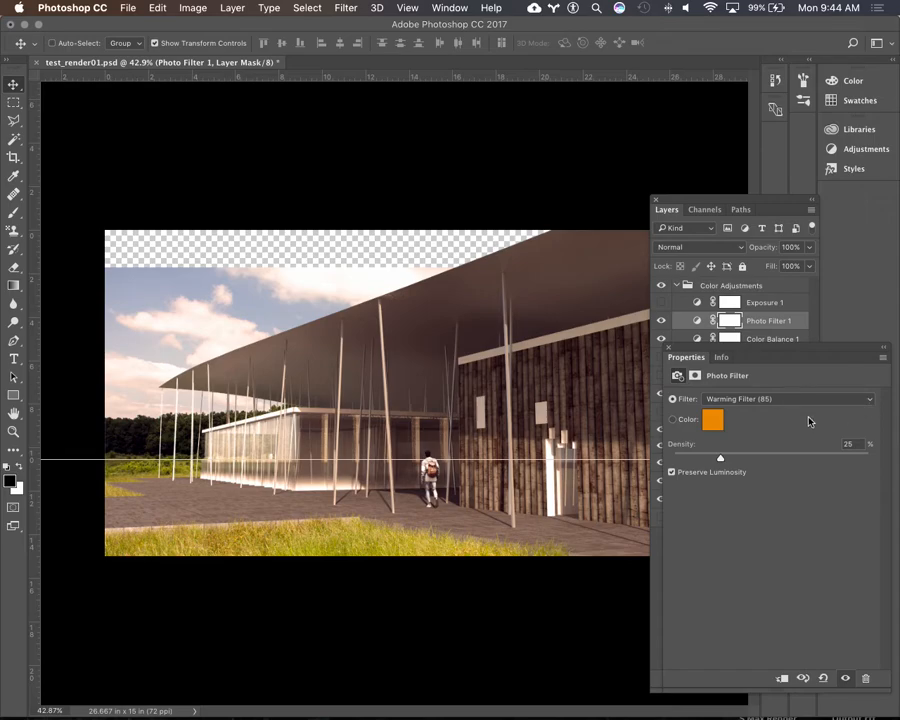
# Try the Cyan, Sepia and Deep Emerald filters on the Photo Filter layer, and return to Warming Filter (85).
pyautogui.click(869, 399)
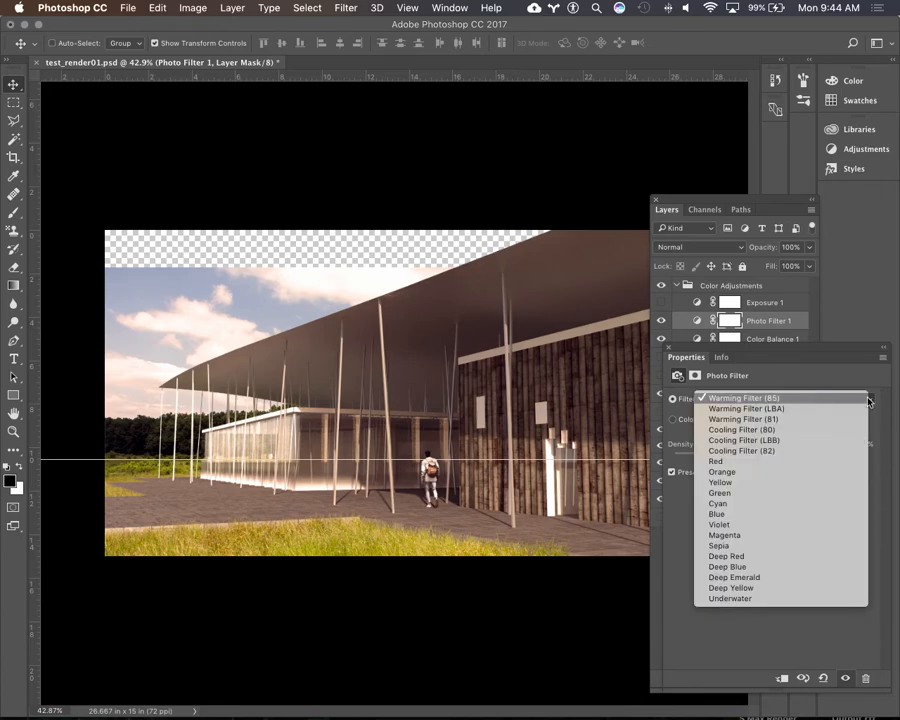
pyautogui.click(836, 385)
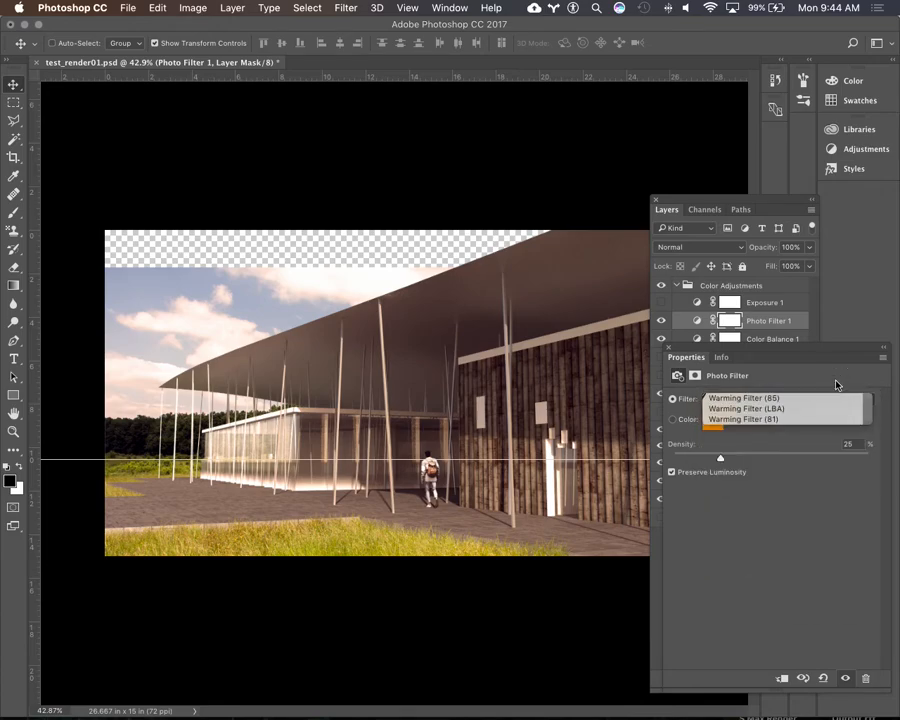
pyautogui.click(818, 401)
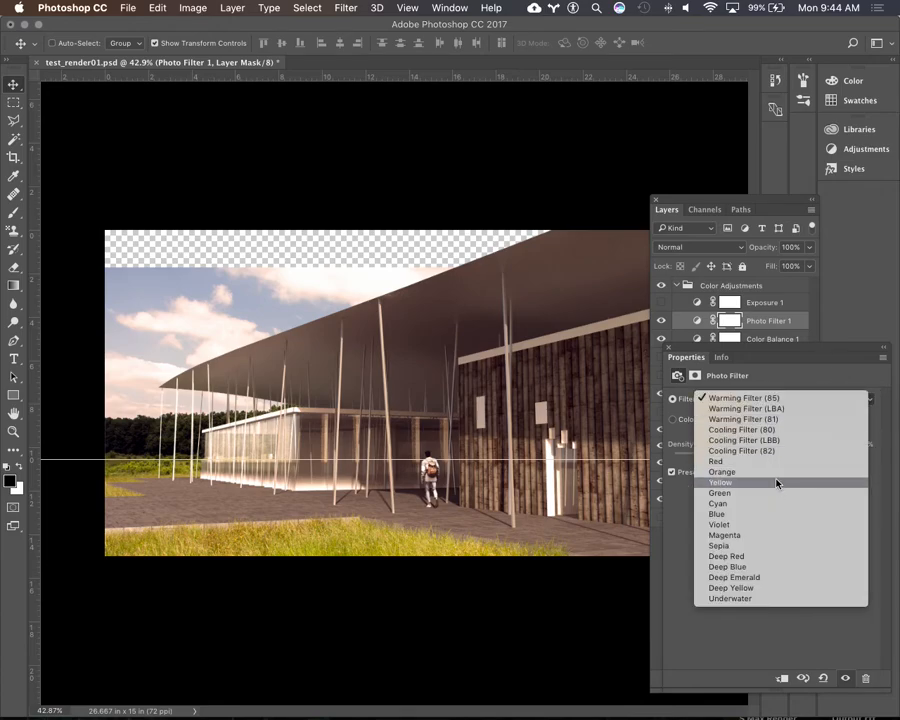
pyautogui.click(771, 511)
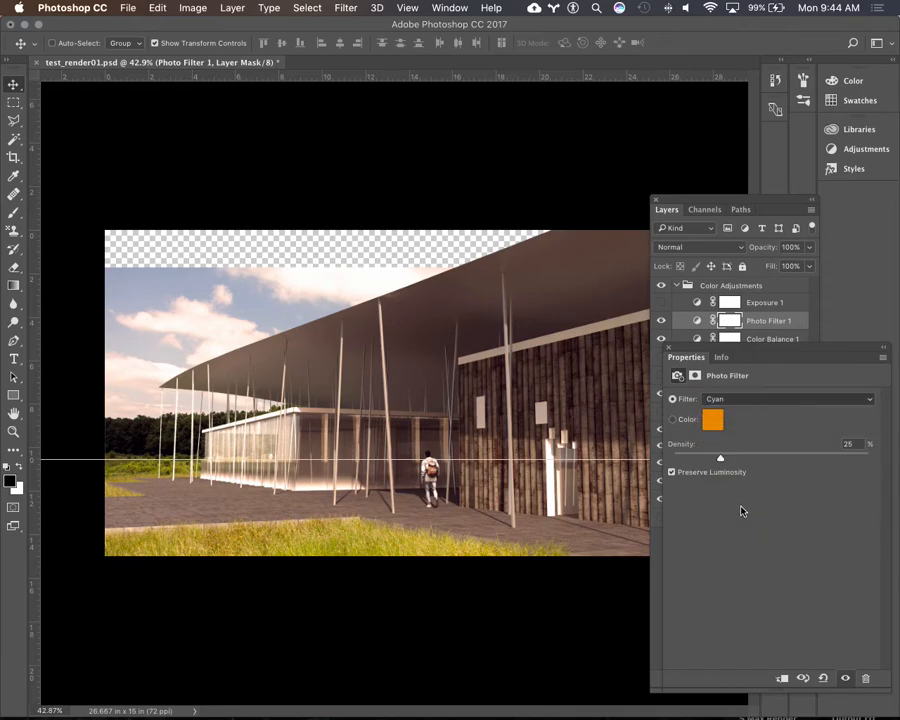
pyautogui.click(795, 402)
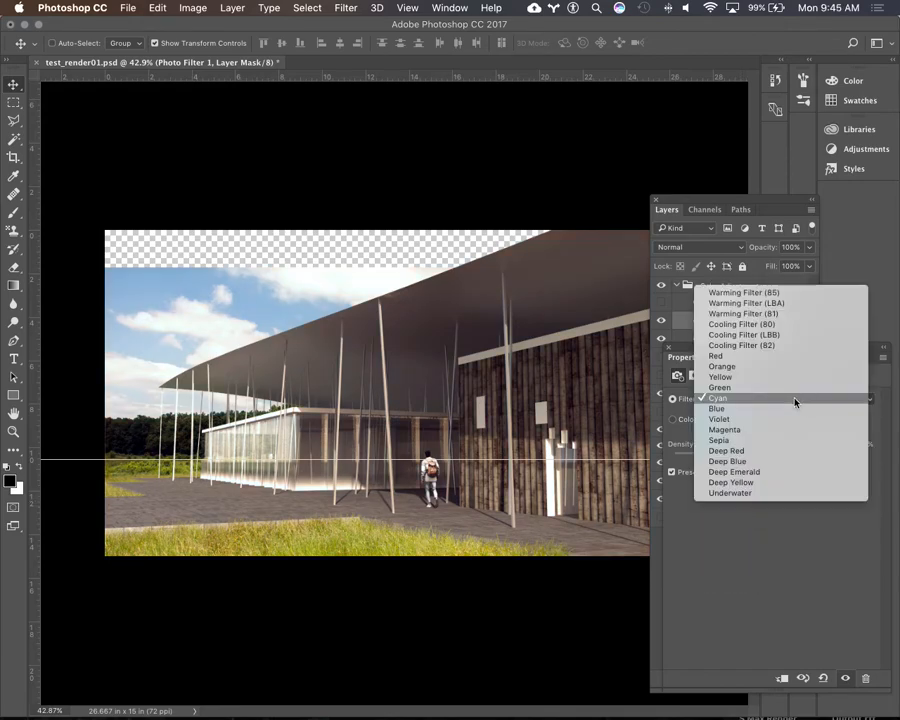
pyautogui.click(768, 449)
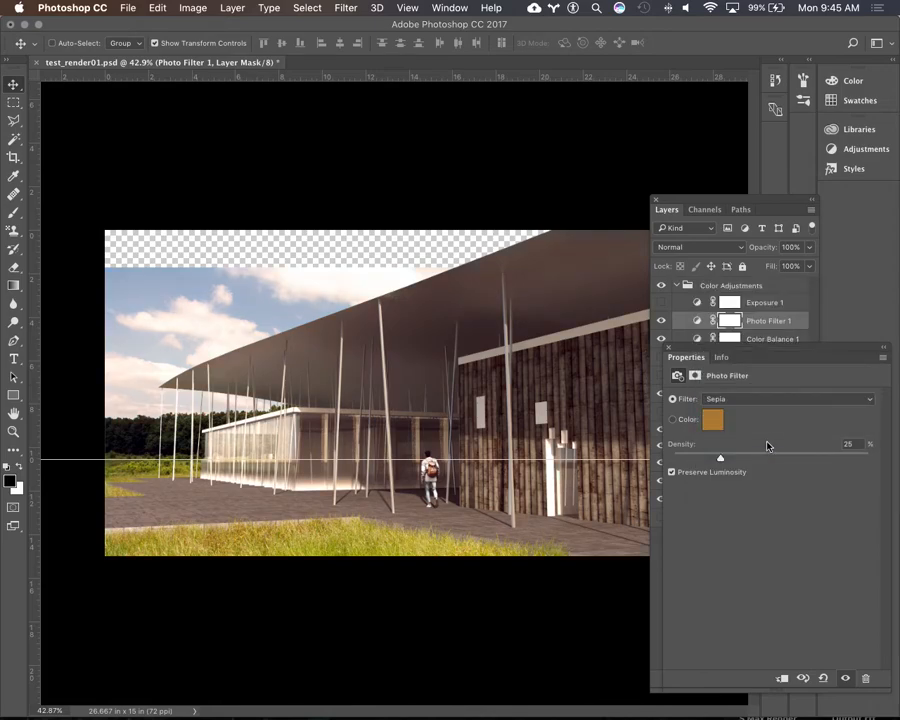
pyautogui.click(775, 402)
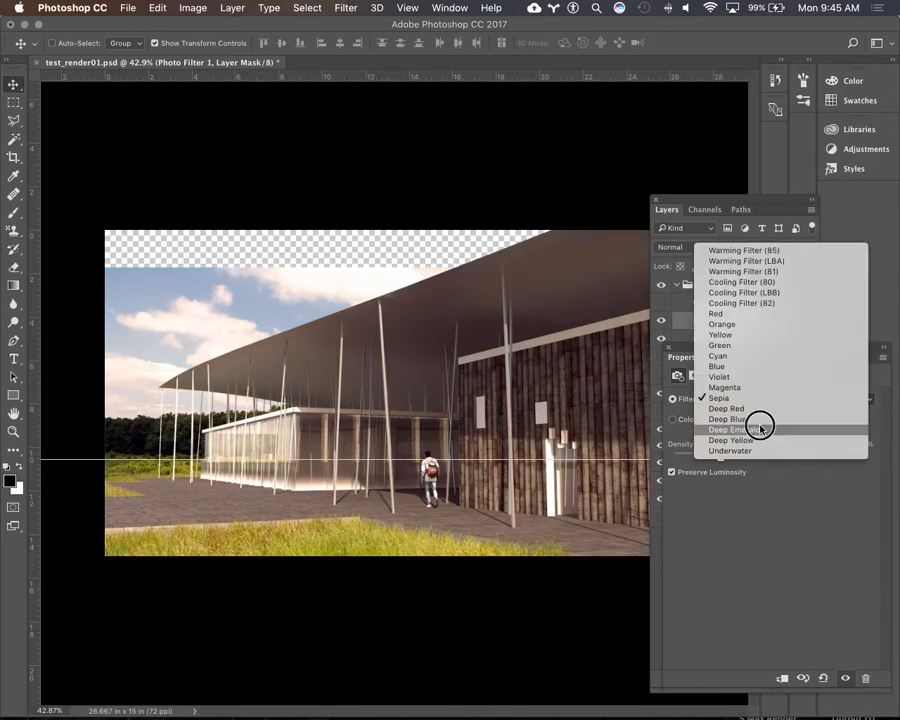
pyautogui.click(761, 427)
pyautogui.click(770, 401)
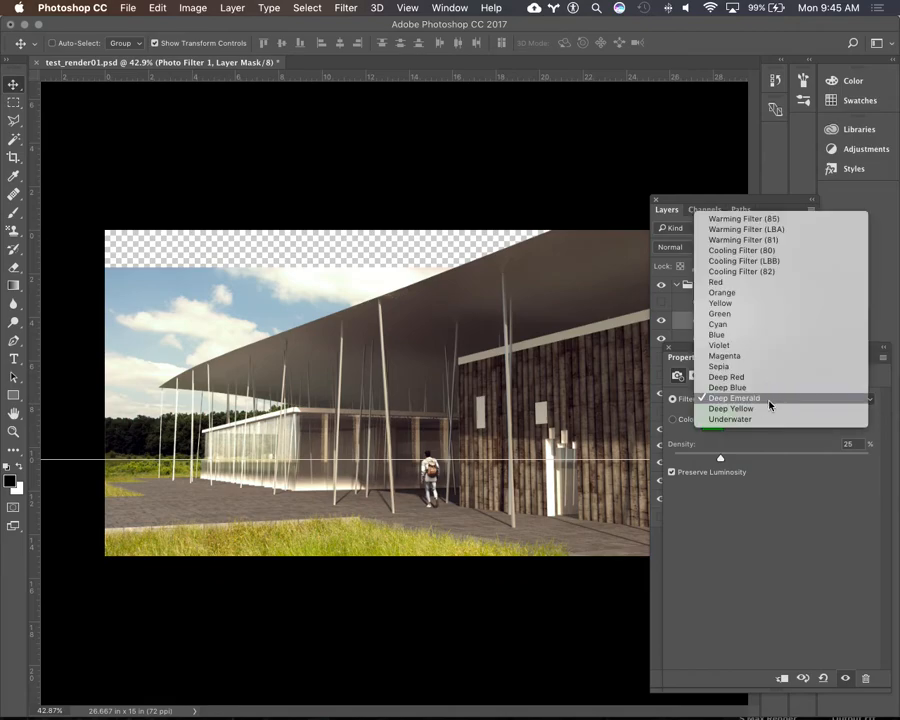
pyautogui.click(785, 219)
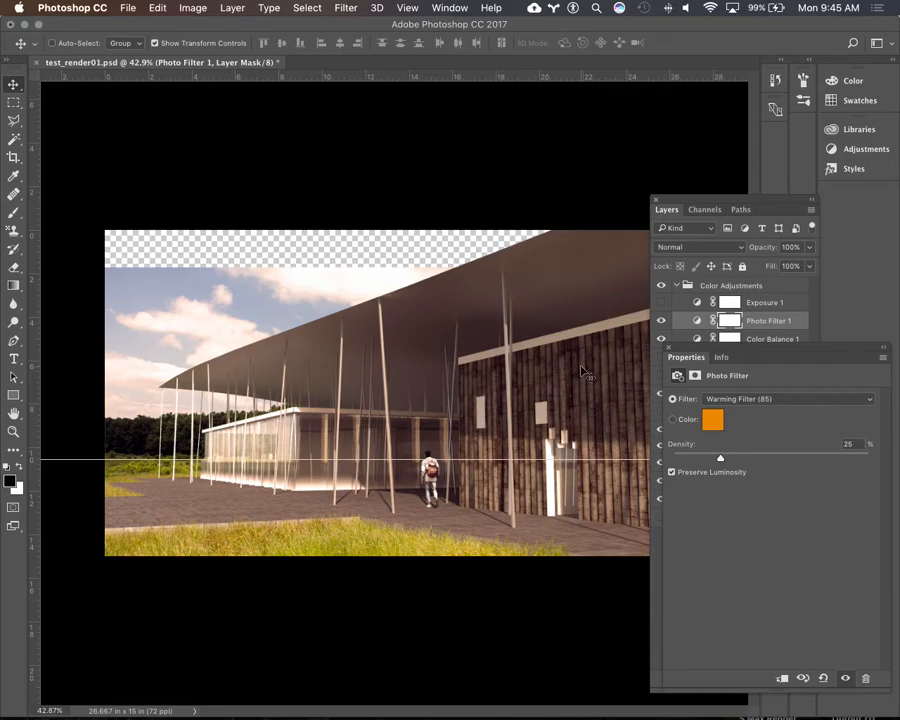
# Close the Photo Filter settings, hide that layer and add a Black & White adjustment layer above it.
pyautogui.click(670, 350)
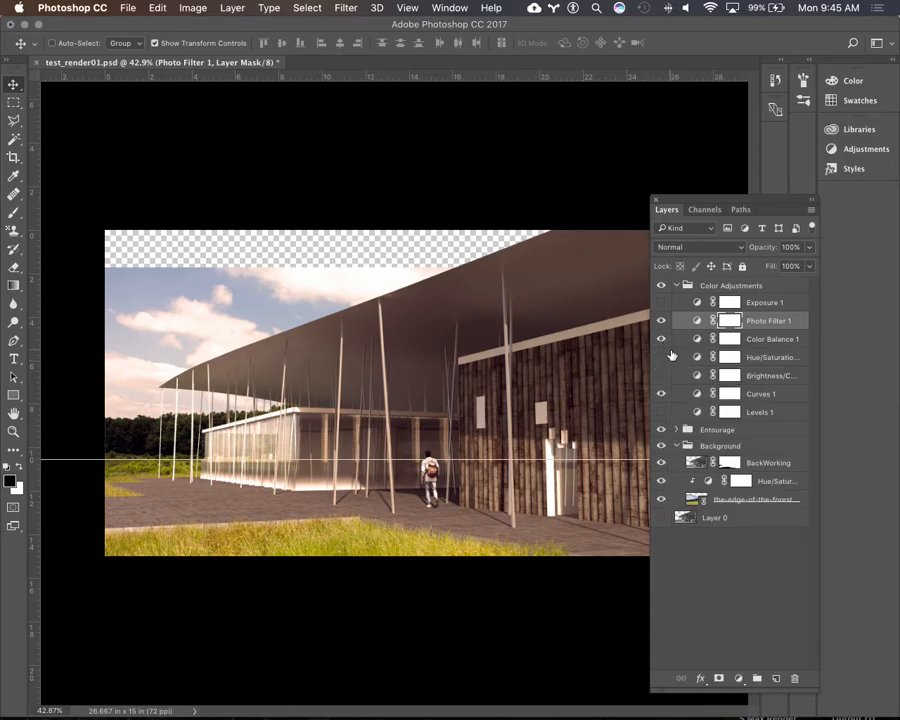
pyautogui.click(660, 320)
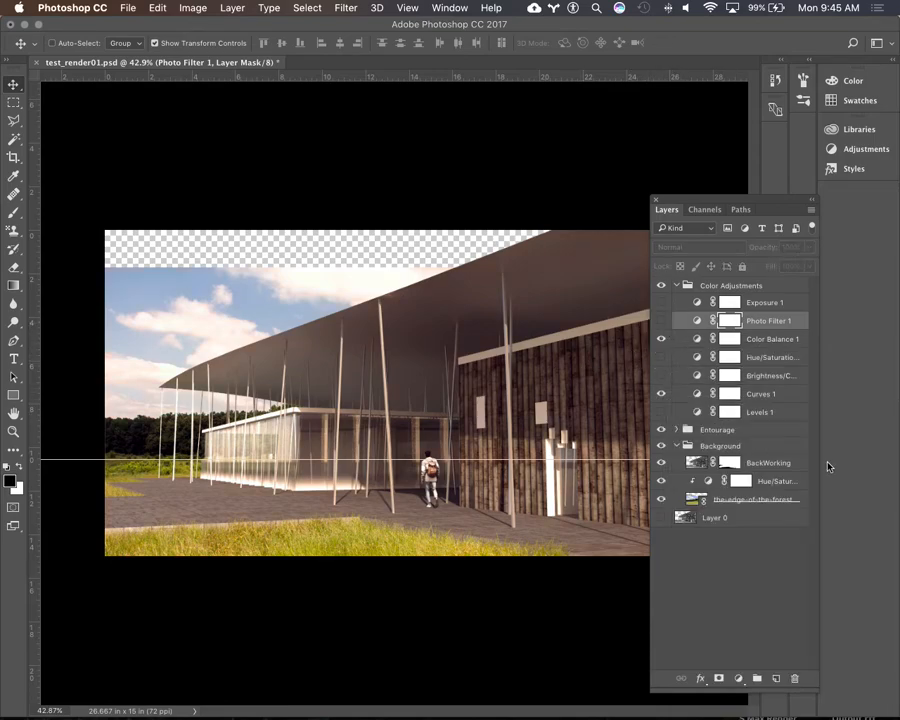
pyautogui.click(738, 679)
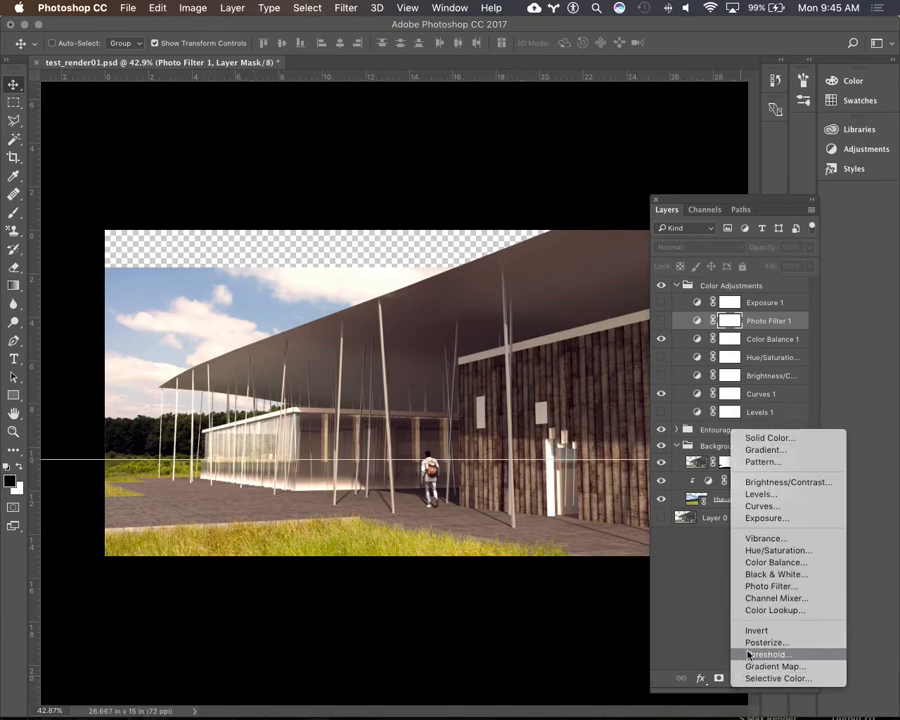
pyautogui.click(770, 575)
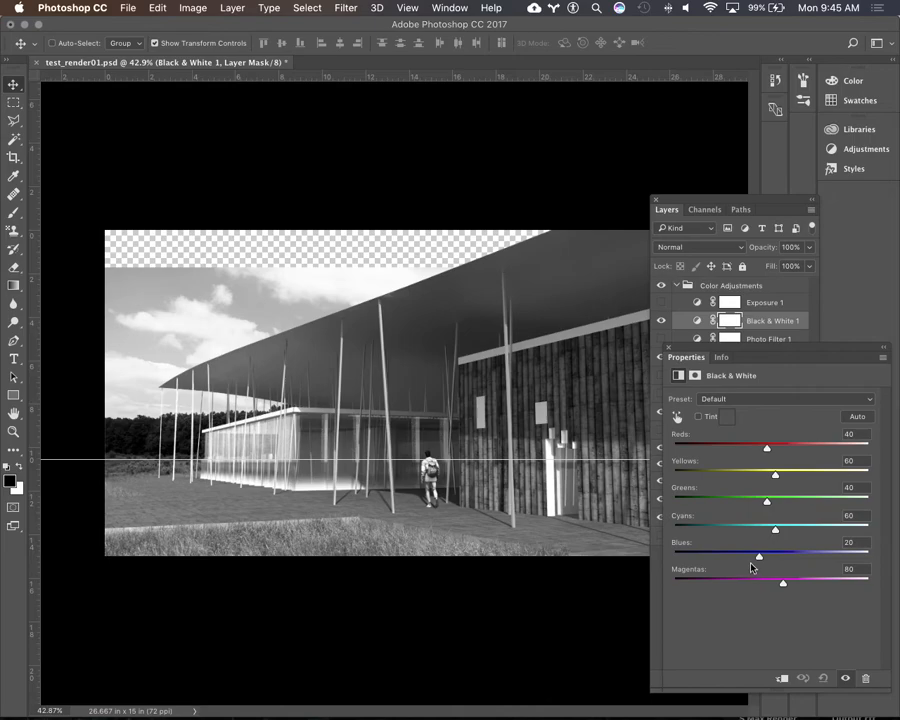
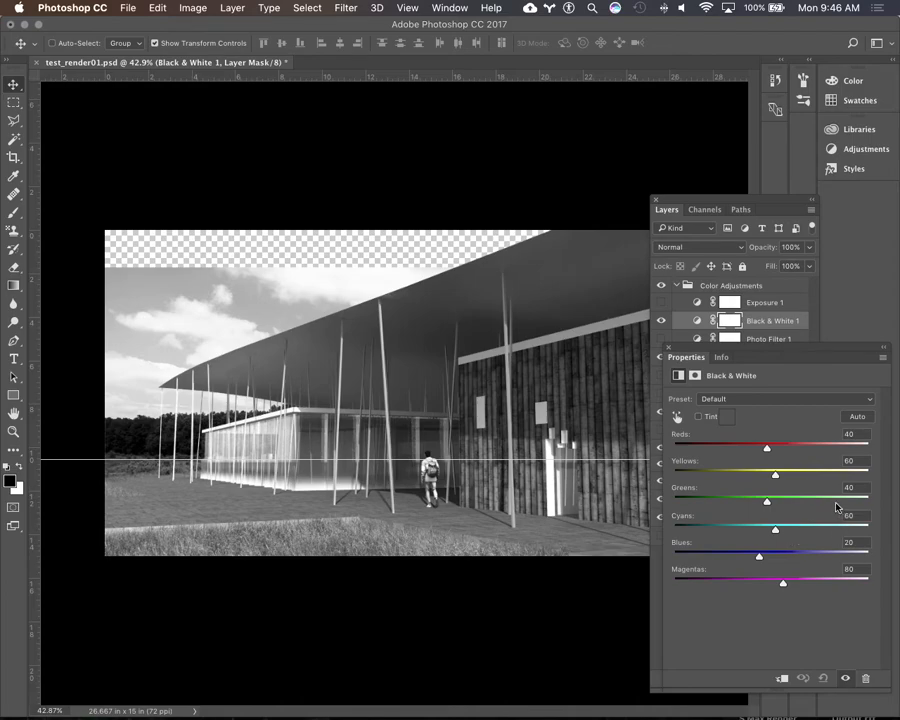
# Try the Black & White presets High Contrast Red Filter, High Contrast Blue Filter and Infrared, and return to Default.
pyautogui.click(870, 399)
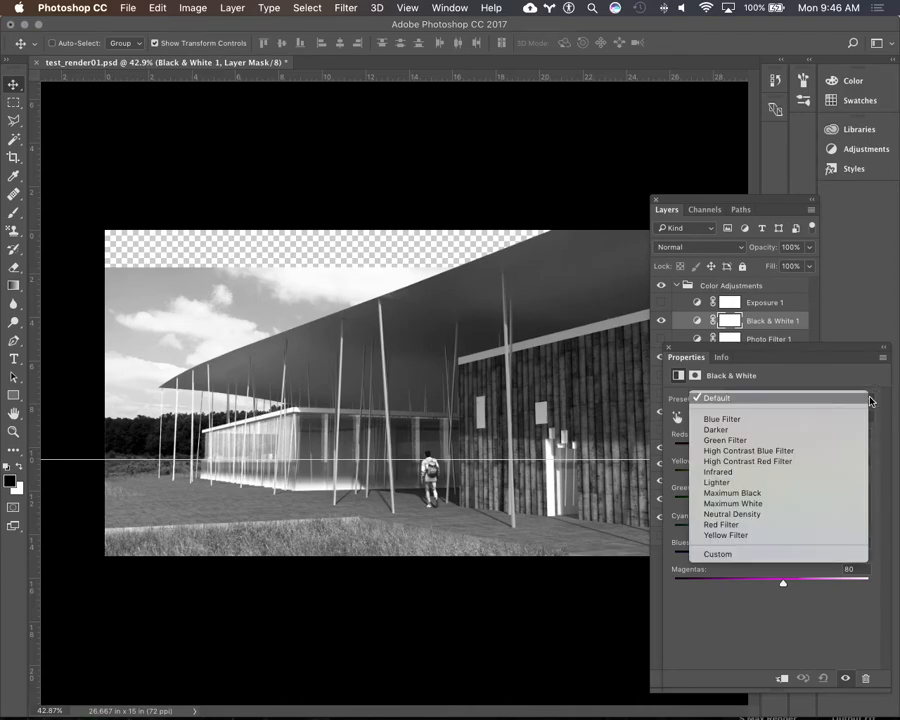
pyautogui.click(810, 463)
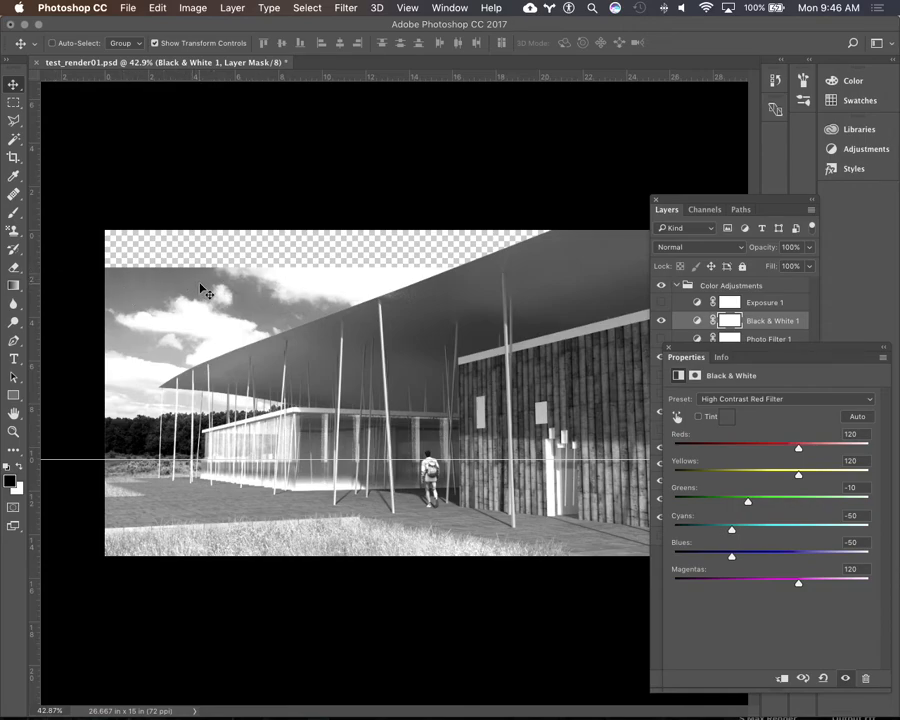
pyautogui.click(840, 400)
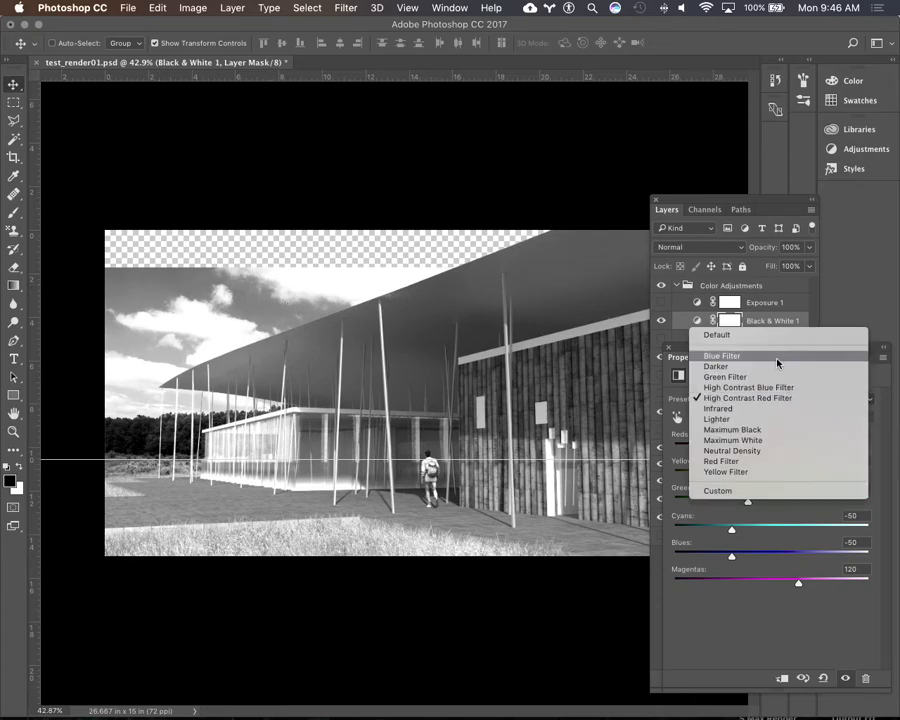
pyautogui.click(772, 387)
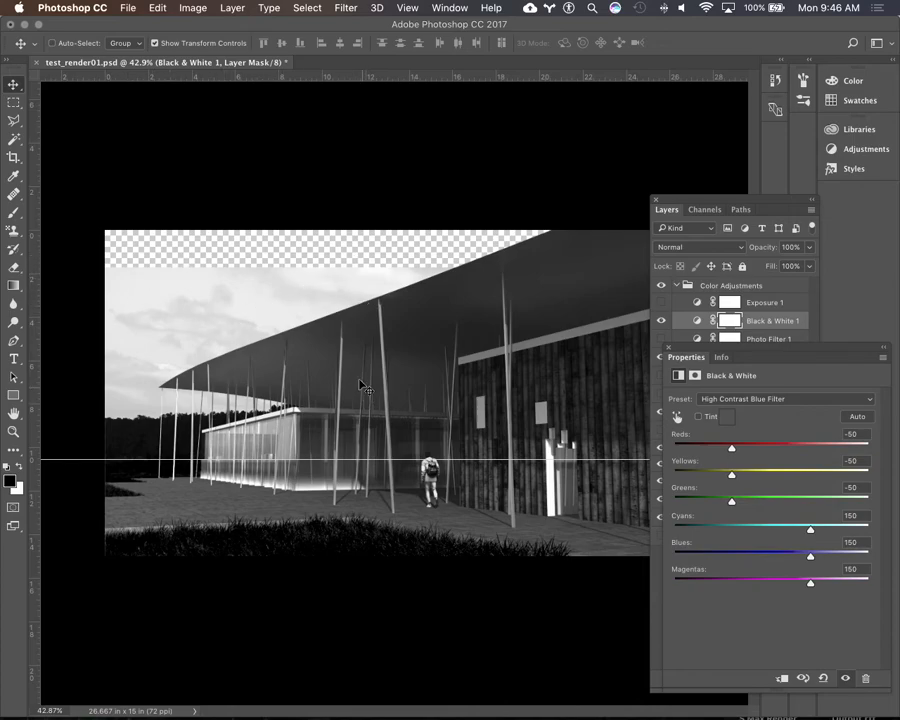
pyautogui.click(826, 399)
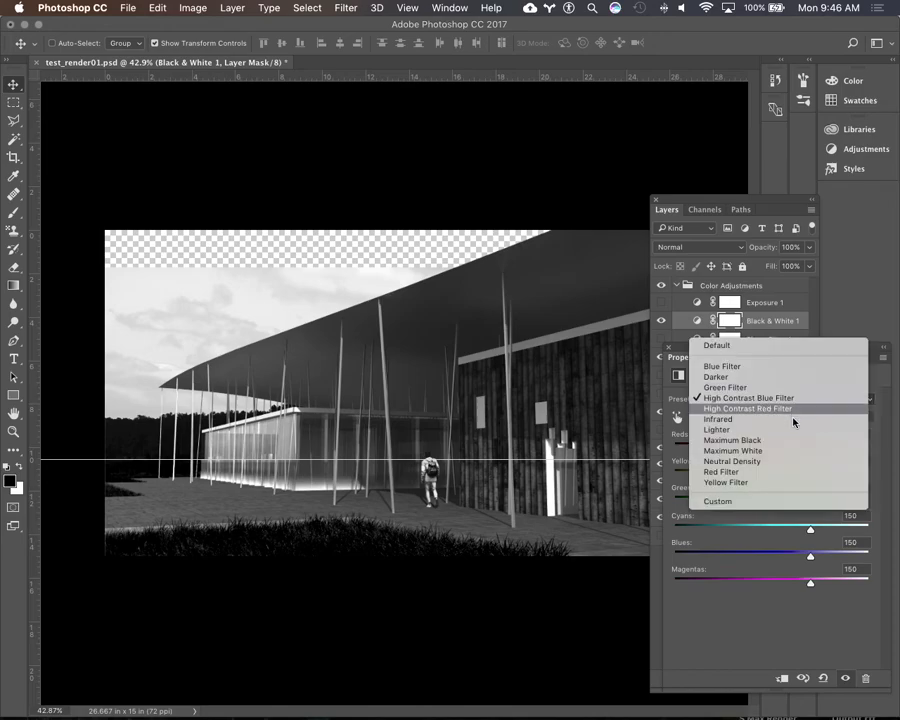
pyautogui.click(795, 427)
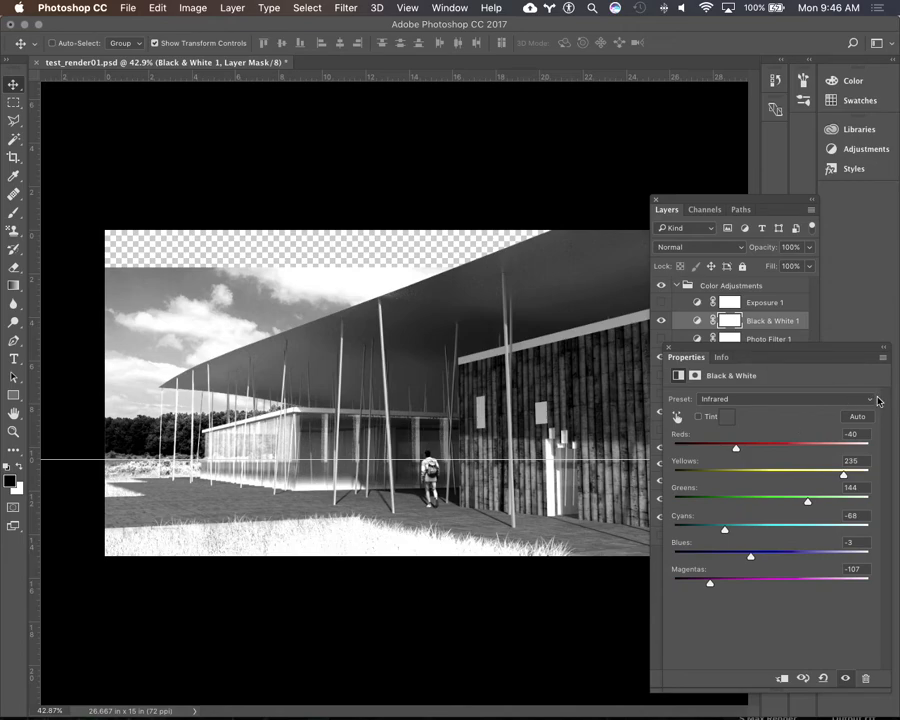
pyautogui.click(744, 400)
pyautogui.click(745, 402)
pyautogui.click(744, 402)
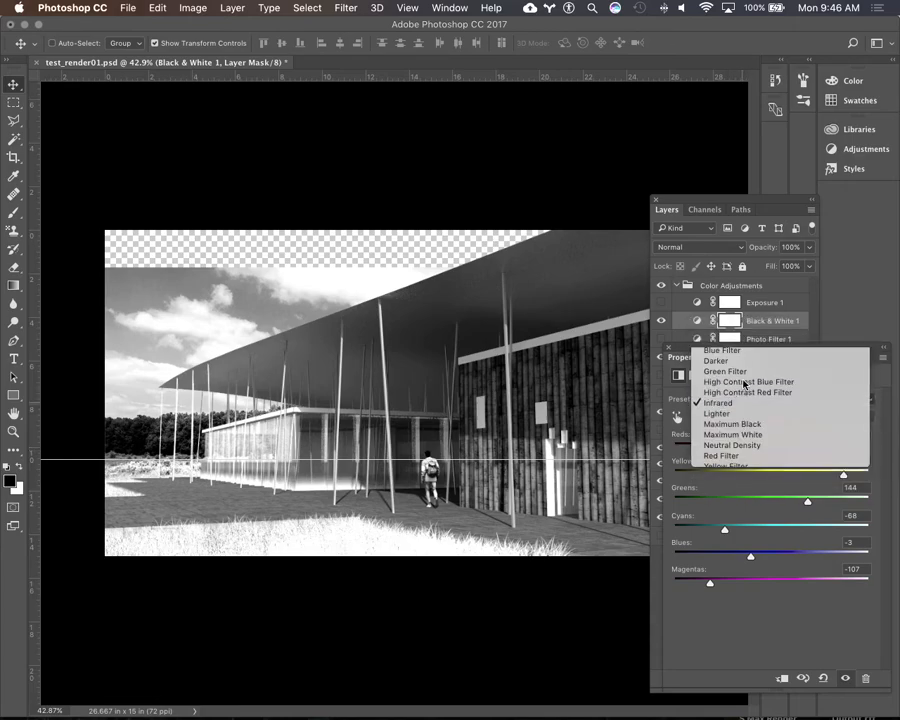
pyautogui.click(744, 383)
pyautogui.click(744, 397)
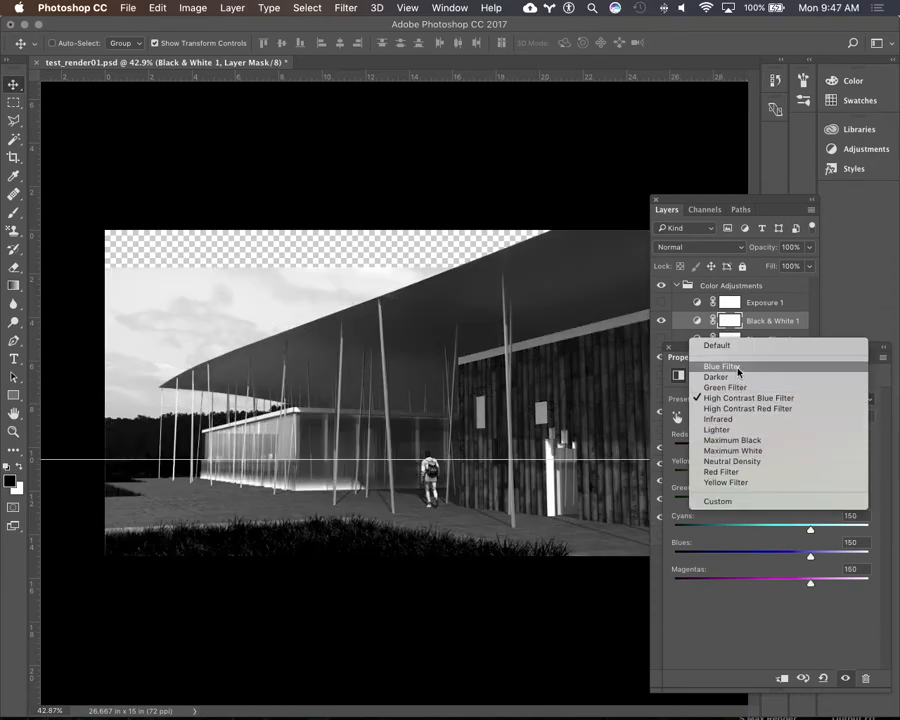
pyautogui.click(718, 345)
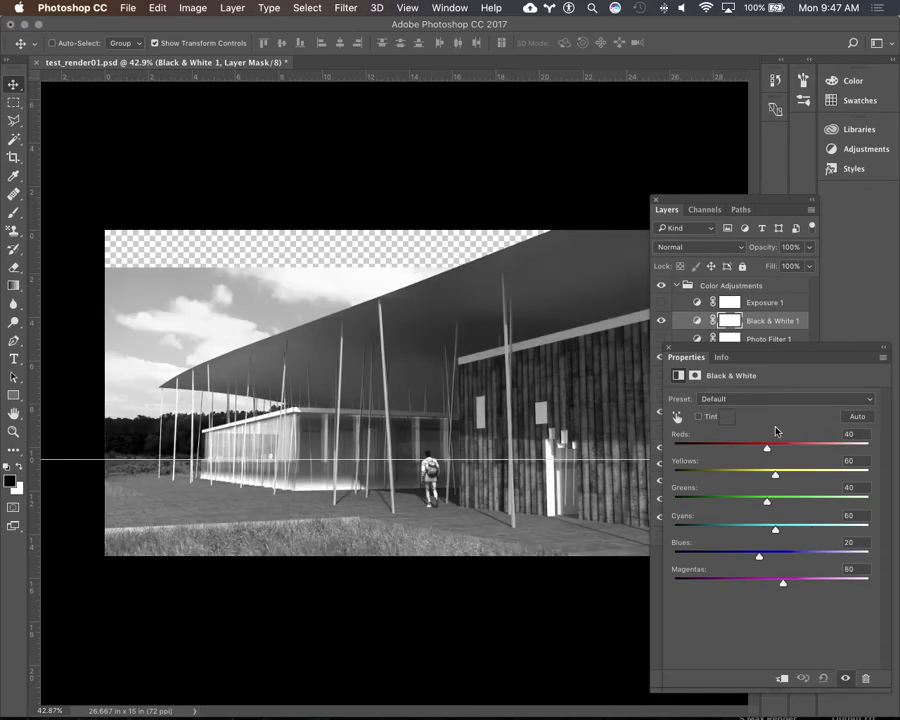
# Set the Black & White mix to Reds 41, Yellows 104, Greens 32, Cyans -121 and Blues 5, and close the settings.
pyautogui.moveTo(767, 447); pyautogui.dragTo(704, 534)
pyautogui.moveTo(759, 556)
pyautogui.mouseDown()
pyautogui.moveTo(717, 556)
pyautogui.moveTo(754, 558)
pyautogui.mouseUp()
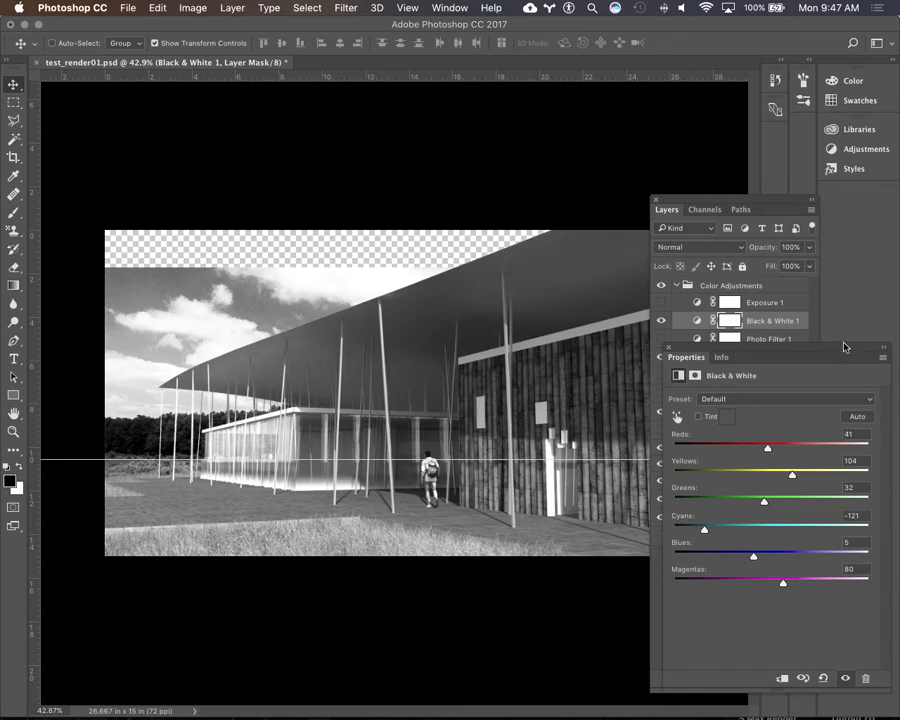
pyautogui.click(668, 348)
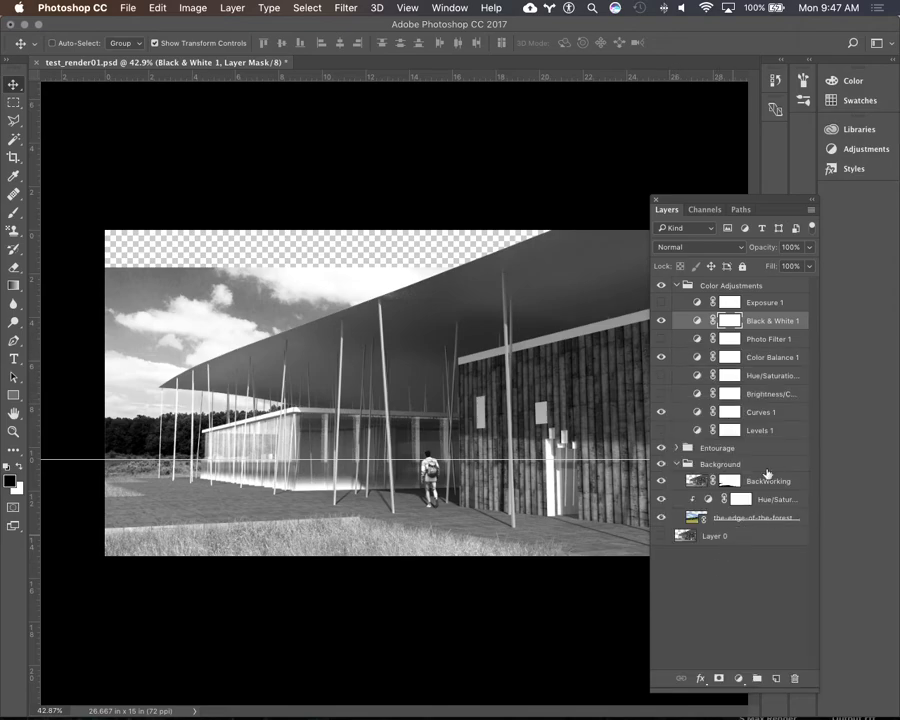
pyautogui.click(737, 680)
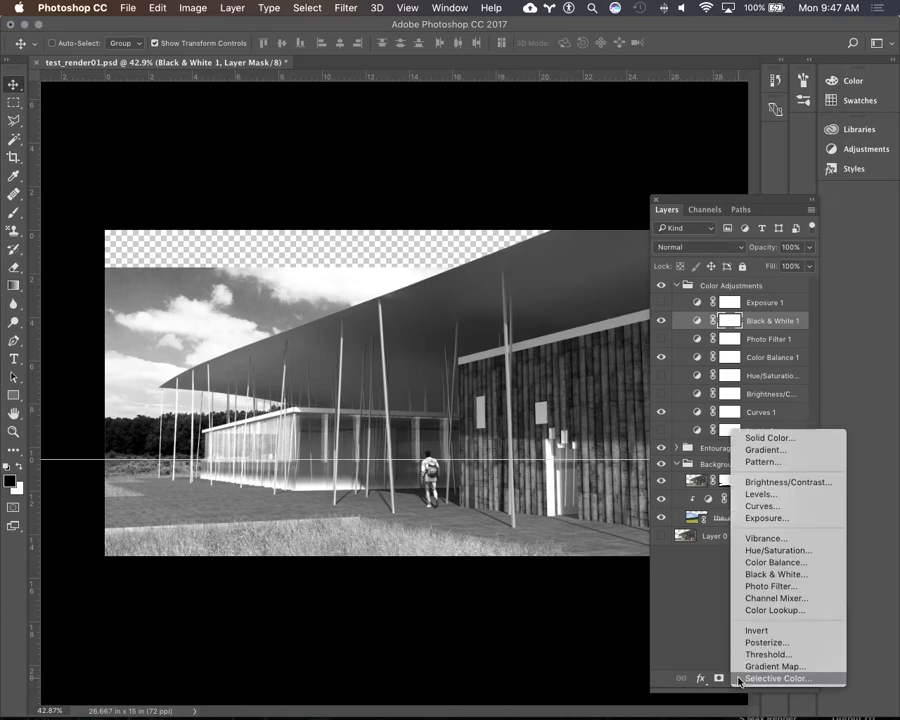
pyautogui.click(716, 634)
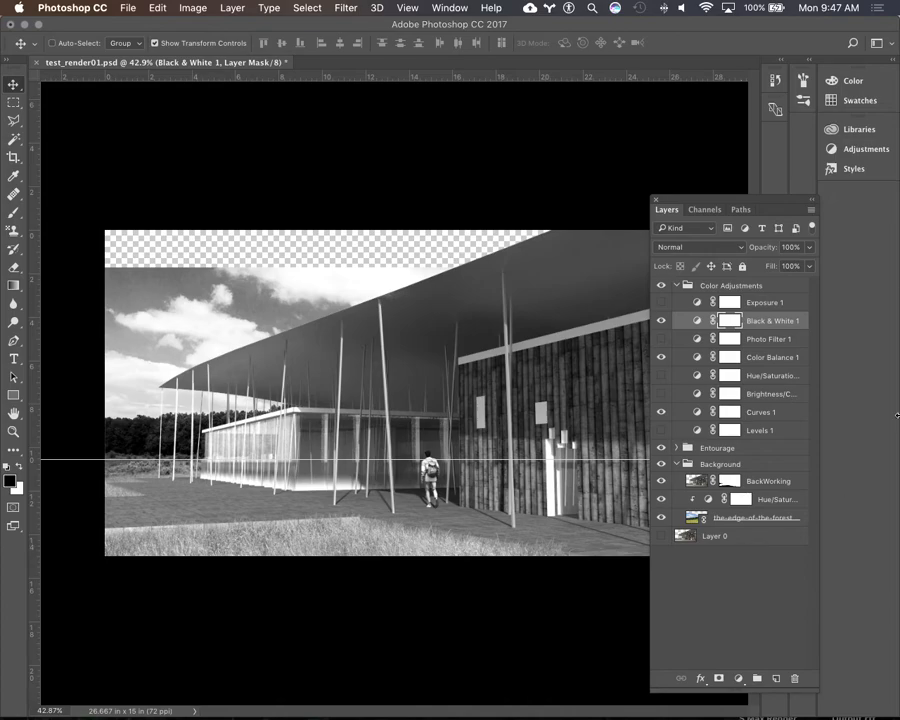
# Compare the monochrome render by toggling the Color Balance, Photo Filter and Hue/Saturation layers, leaving only Color Balance of these visible.
pyautogui.click(659, 358)
pyautogui.click(660, 339)
pyautogui.click(660, 340)
pyautogui.click(660, 340)
pyautogui.click(660, 340)
pyautogui.click(660, 340)
pyautogui.click(660, 340)
pyautogui.click(660, 375)
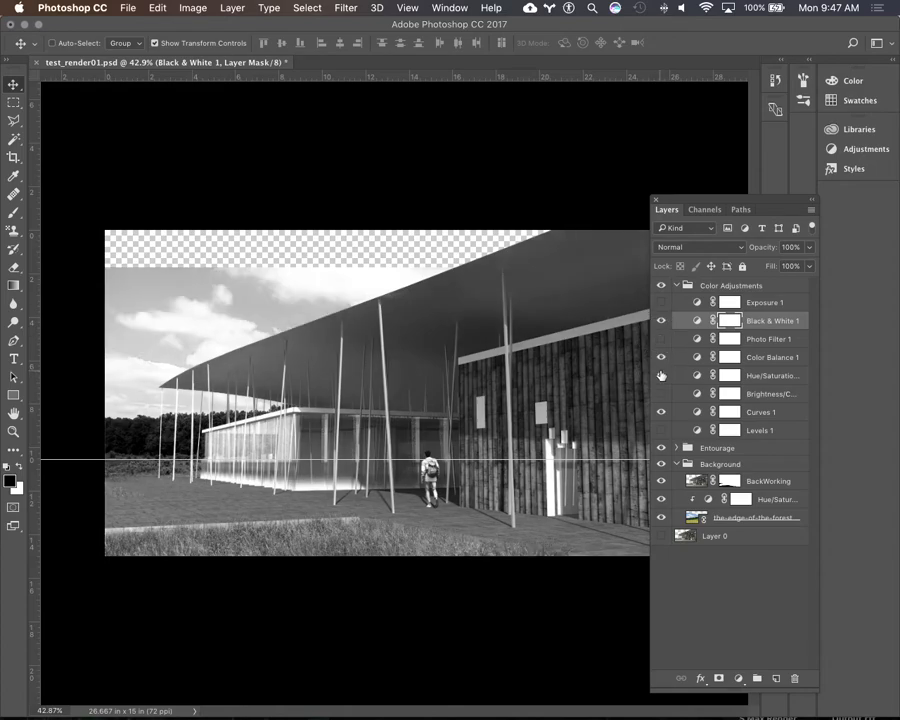
pyautogui.click(660, 375)
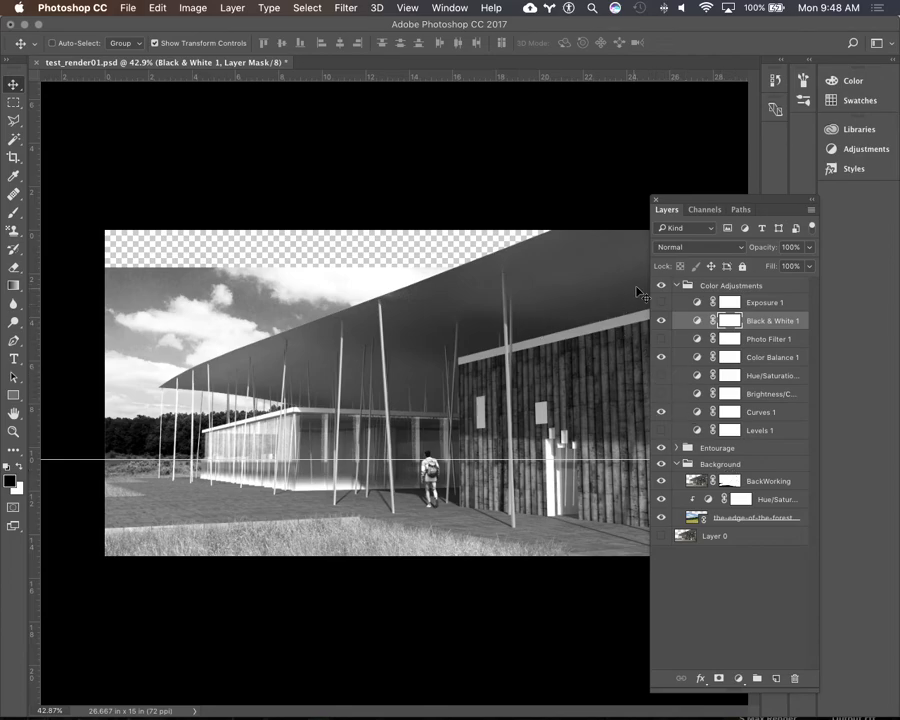
# Hide the Black & White layer and add a Solid Color fill layer above the Exposure layer.
pyautogui.click(660, 320)
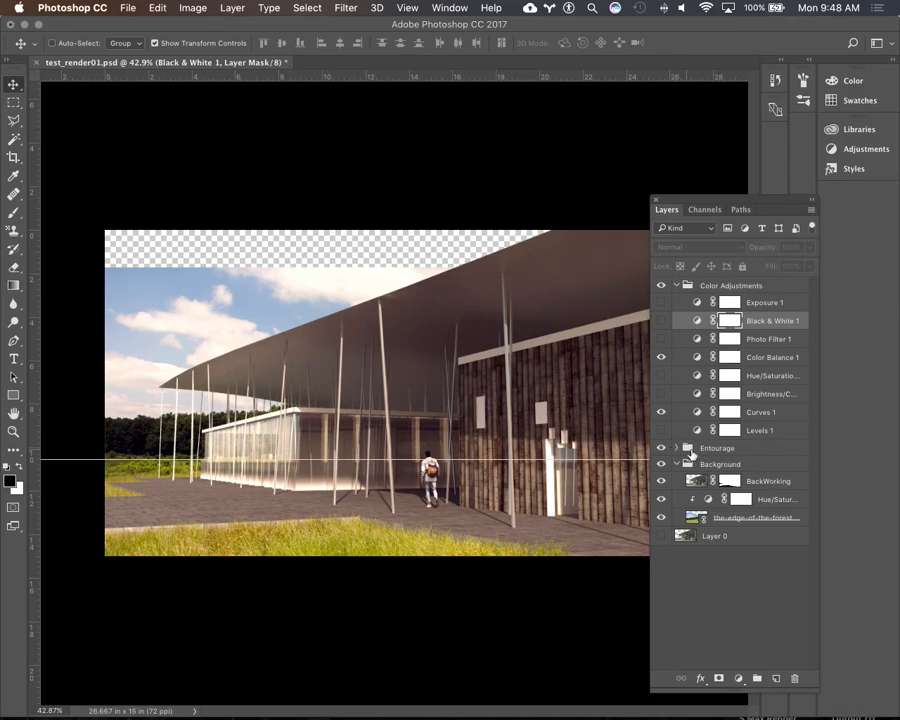
pyautogui.click(750, 302)
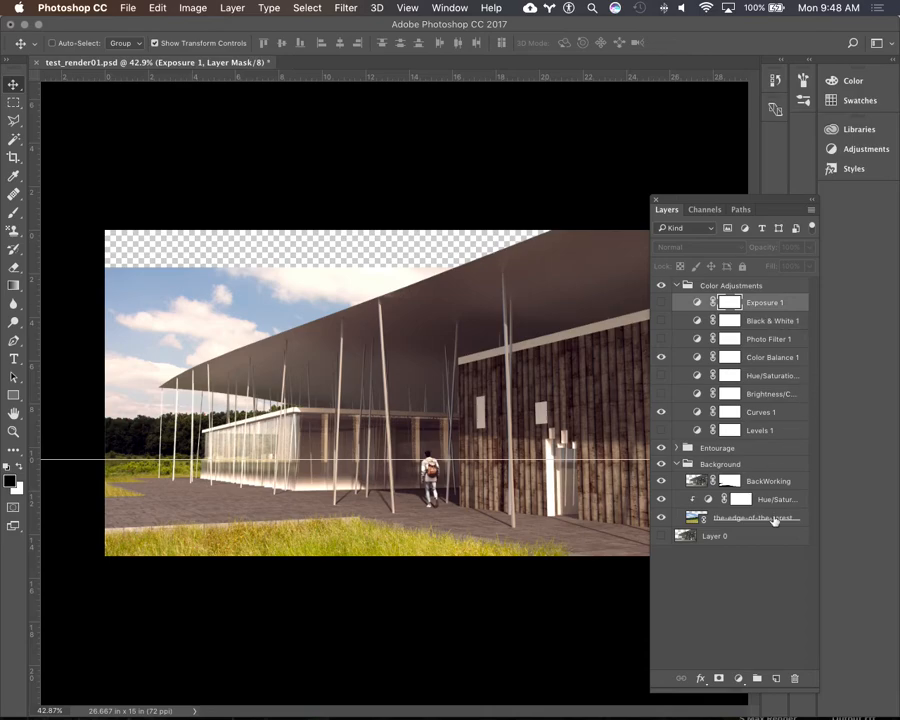
pyautogui.click(739, 680)
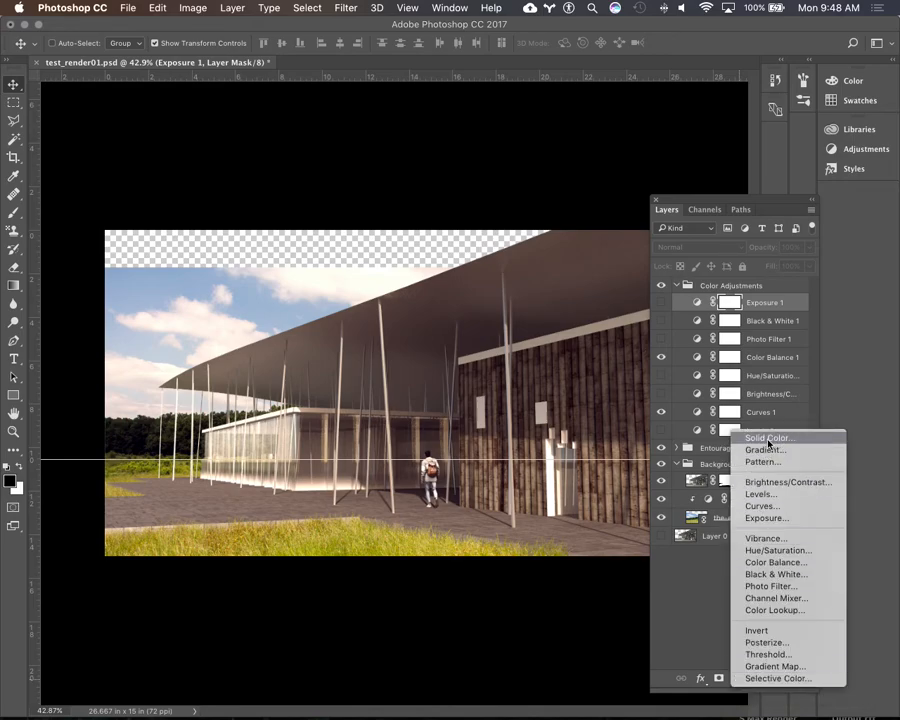
pyautogui.click(704, 644)
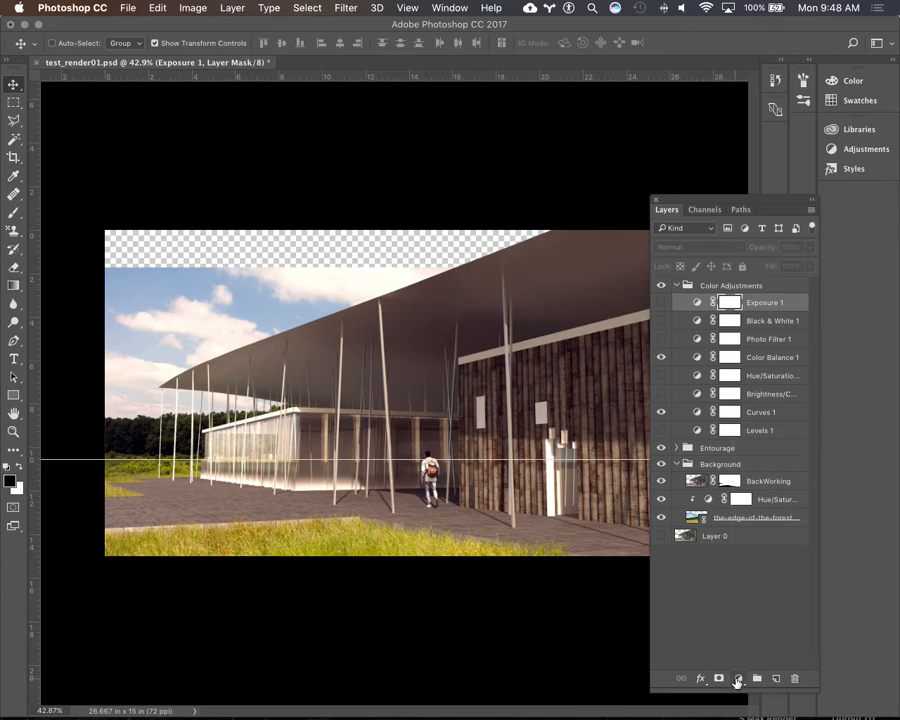
pyautogui.click(737, 680)
pyautogui.click(785, 440)
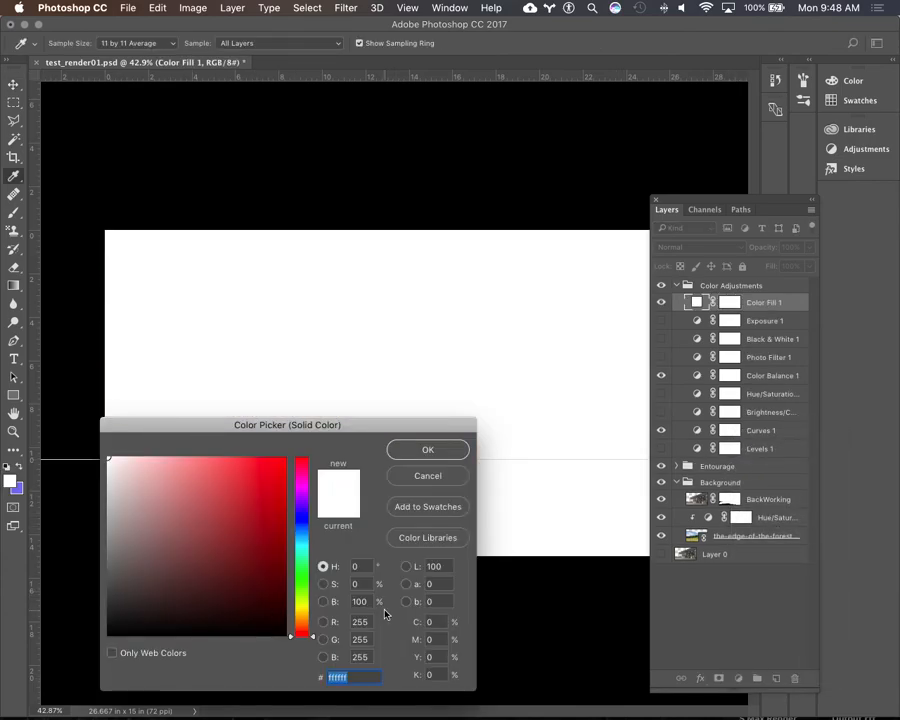
# Set the fill colour's brightness to 50% for a neutral gray and rasterize the fill layer.
pyautogui.click(360, 601)
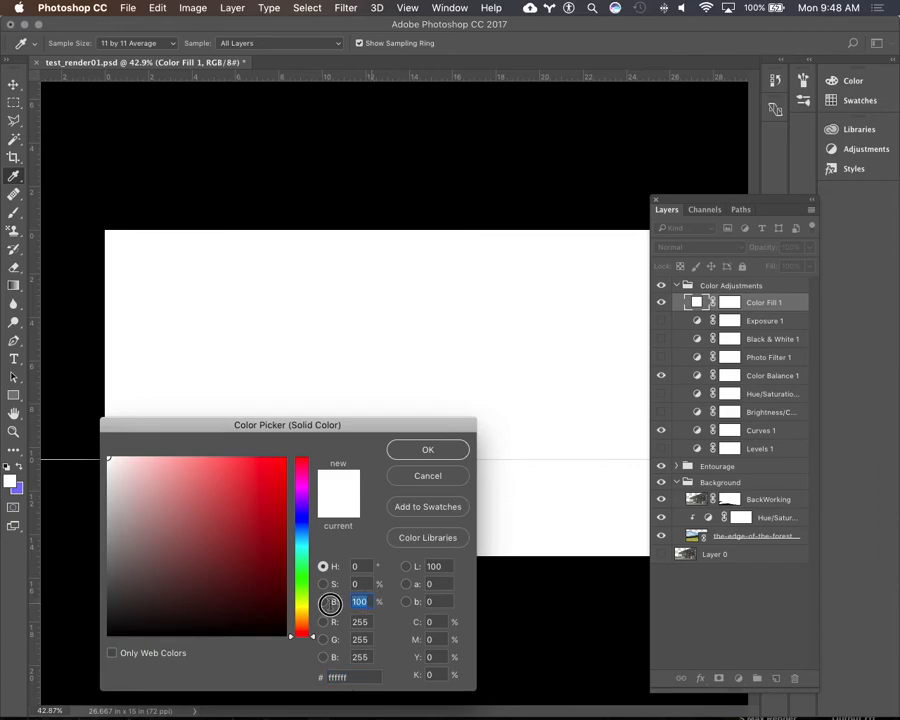
pyautogui.write('50')
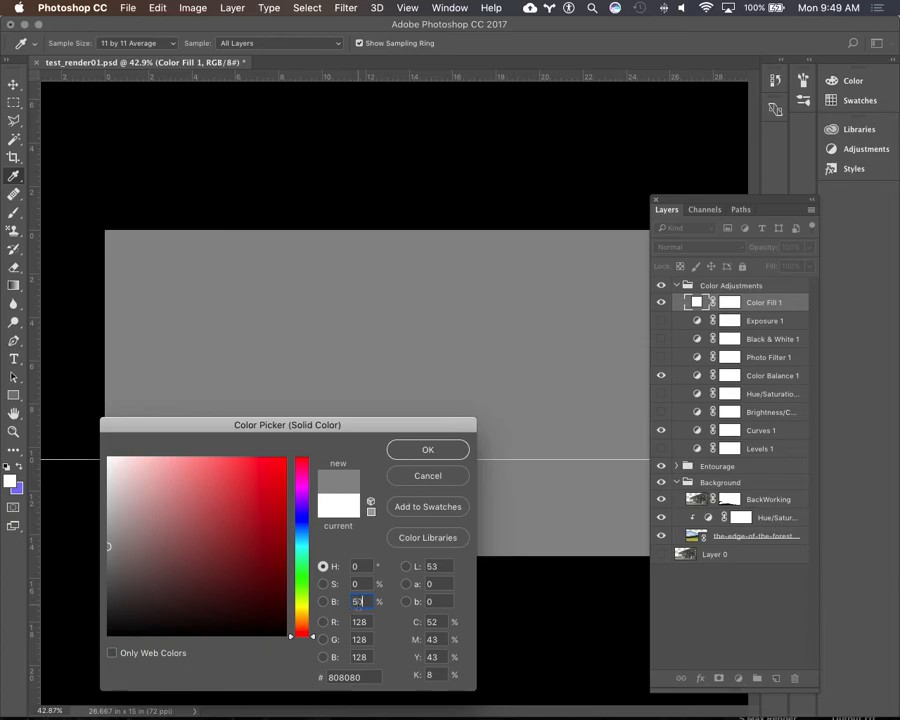
pyautogui.click(408, 451)
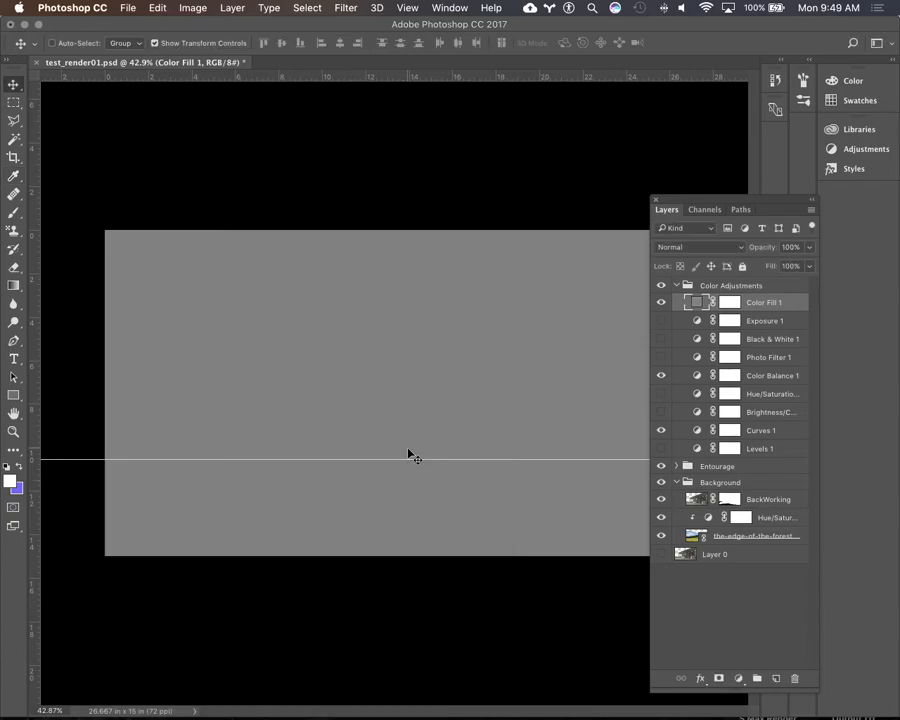
pyautogui.rightClick(758, 307)
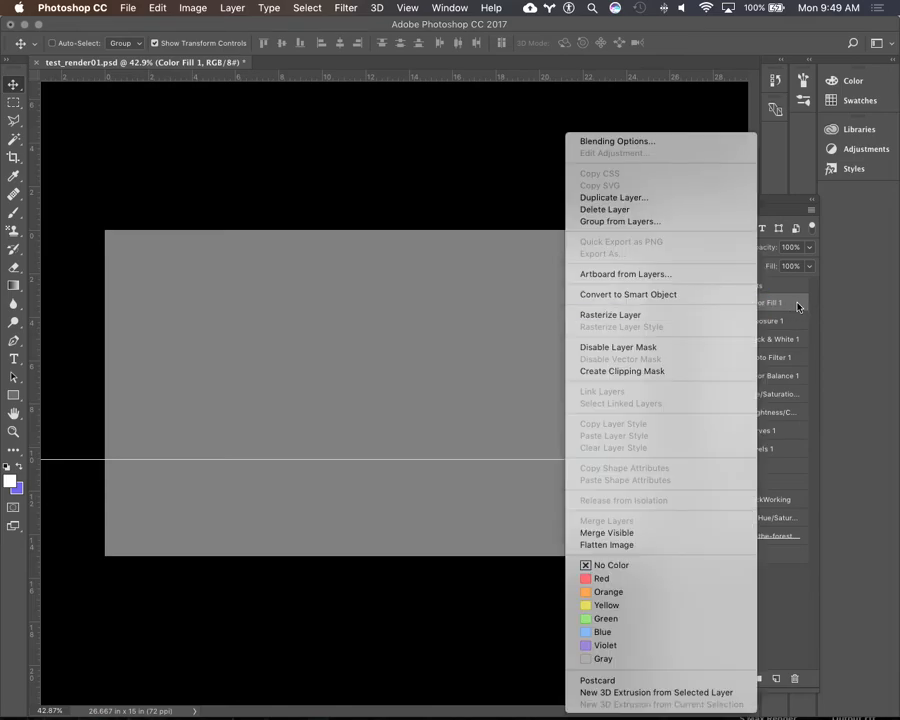
pyautogui.click(637, 315)
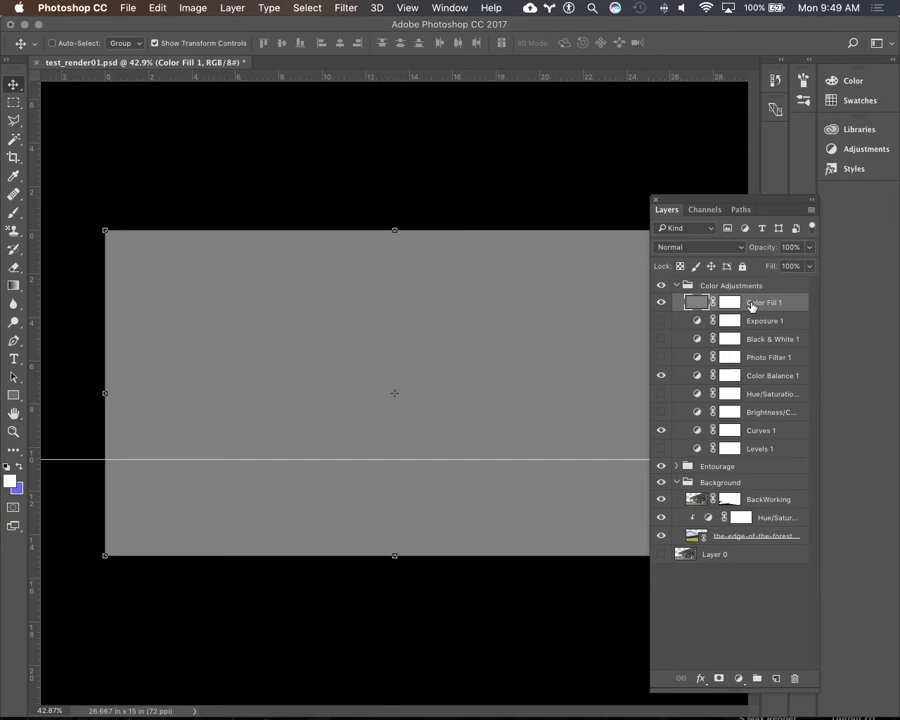
pyautogui.click(388, 144)
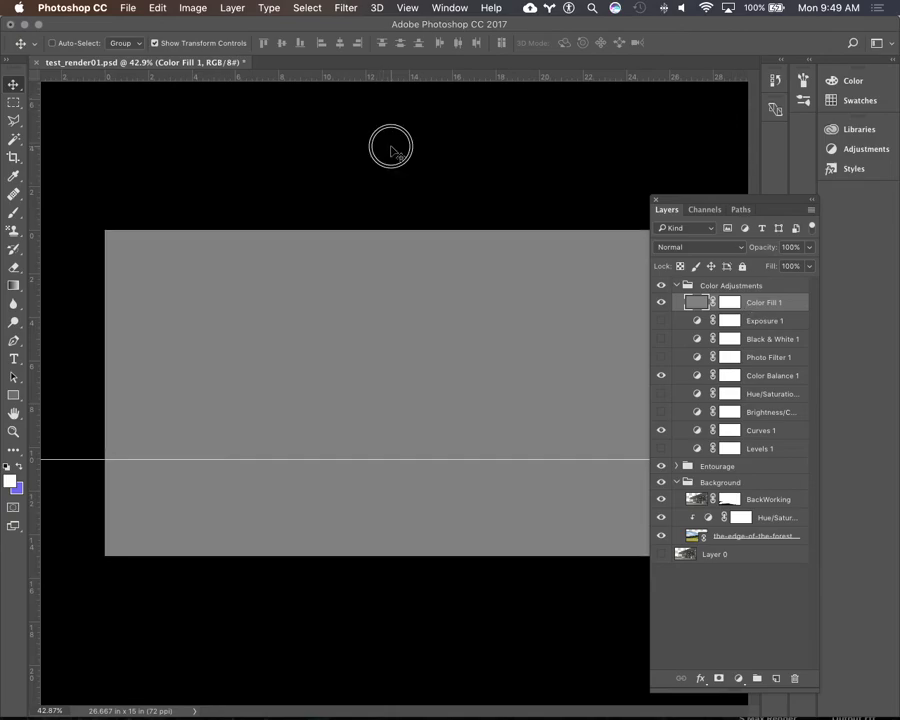
# Set the gray fill layer's blend mode to Overlay, target its pixels for painting and hide the Layers panel.
pyautogui.click(13, 102)
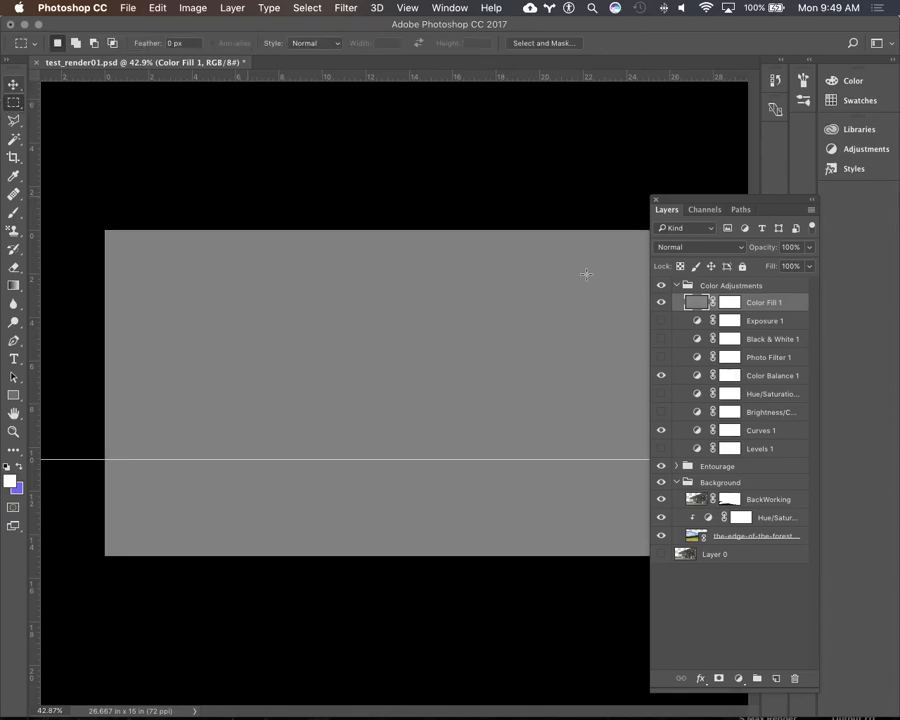
pyautogui.click(741, 253)
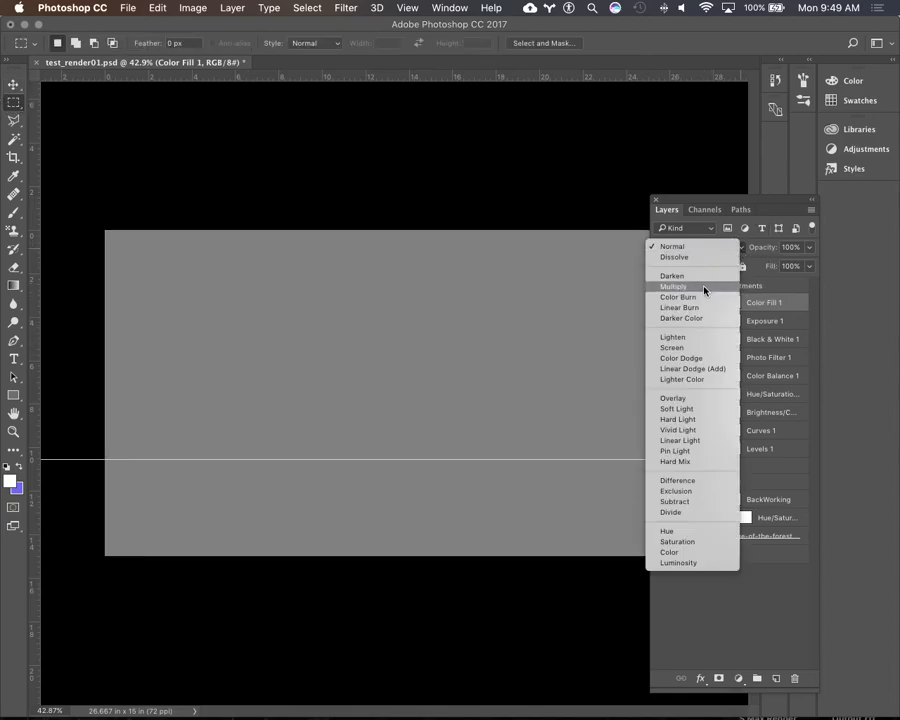
pyautogui.click(712, 398)
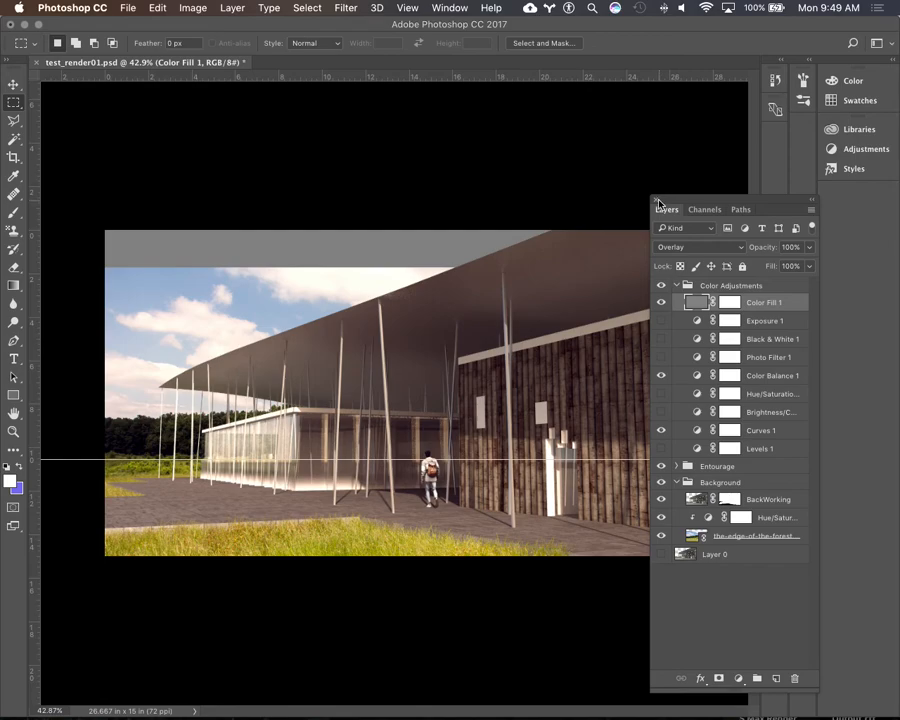
pyautogui.click(694, 301)
pyautogui.click(660, 203)
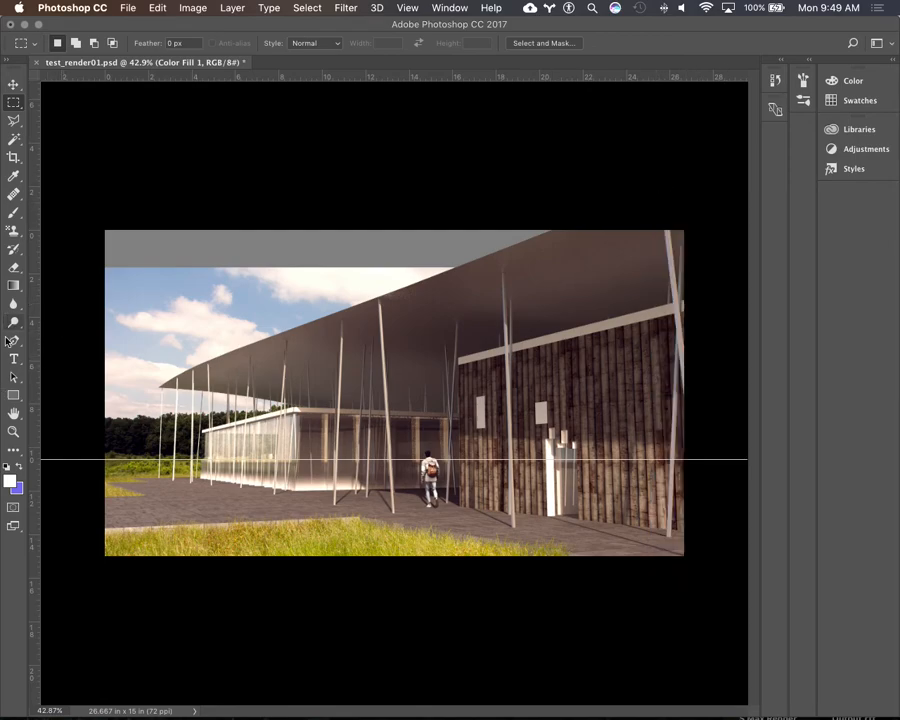
# Lighten the upper-left sky with the Dodge tool on midtones at 75% exposure.
pyautogui.click(14, 324)
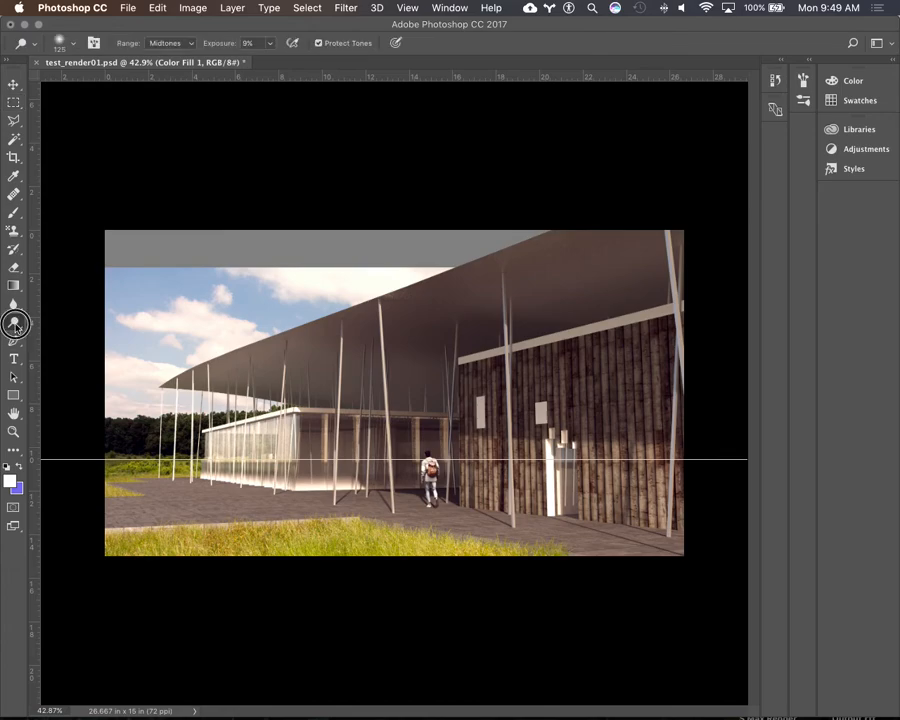
pyautogui.rightClick(15, 324)
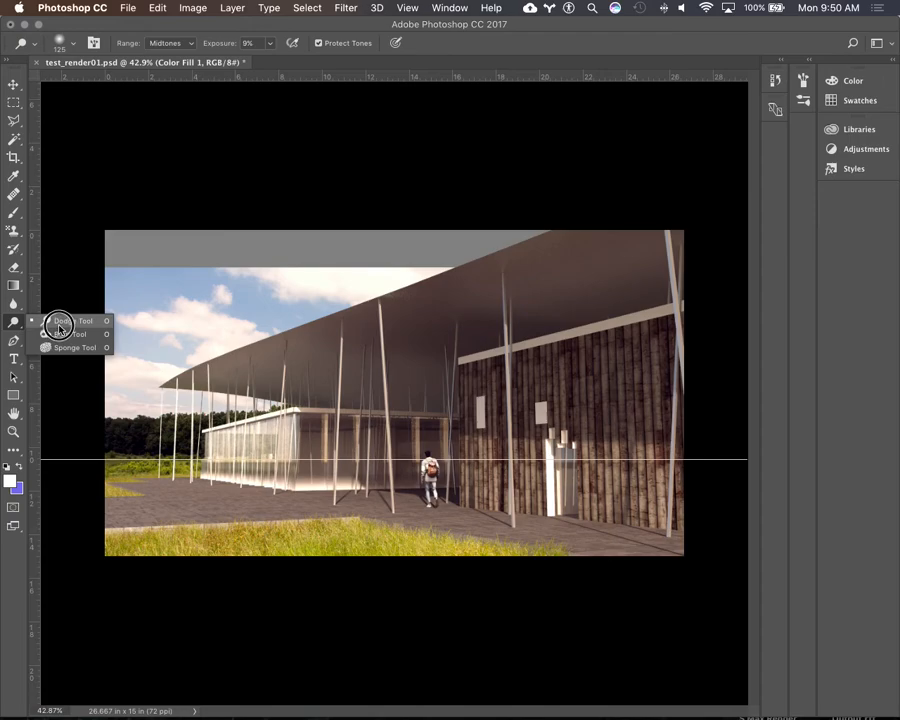
pyautogui.click(58, 323)
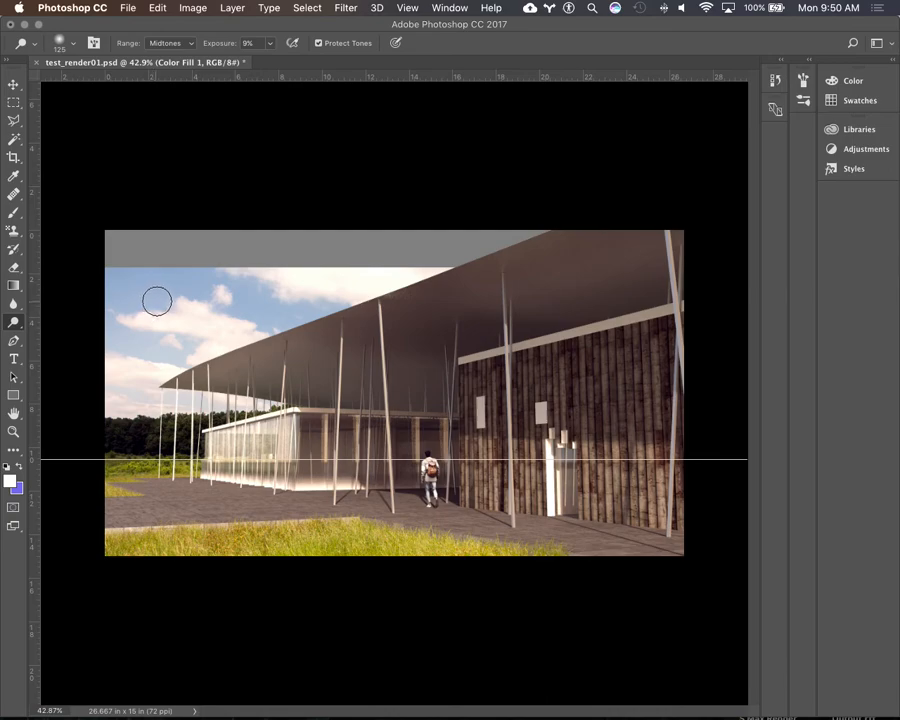
pyautogui.click(269, 43)
pyautogui.moveTo(271, 62); pyautogui.dragTo(312, 62)
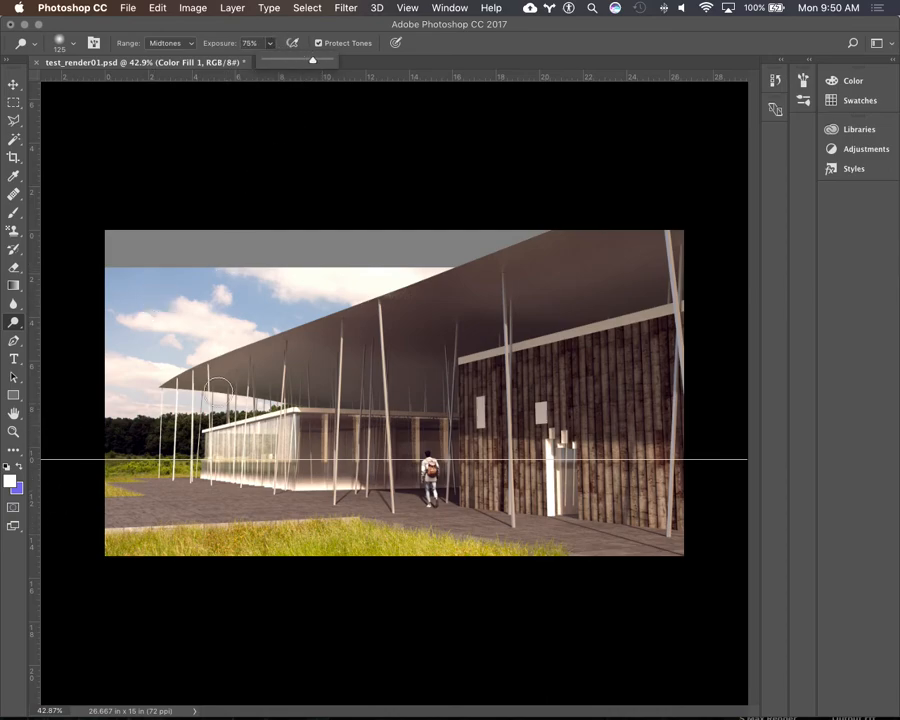
pyautogui.moveTo(150, 278)
pyautogui.mouseDown()
pyautogui.moveTo(240, 242)
pyautogui.moveTo(174, 269)
pyautogui.moveTo(168, 294)
pyautogui.moveTo(296, 261)
pyautogui.moveTo(157, 258)
pyautogui.mouseUp()
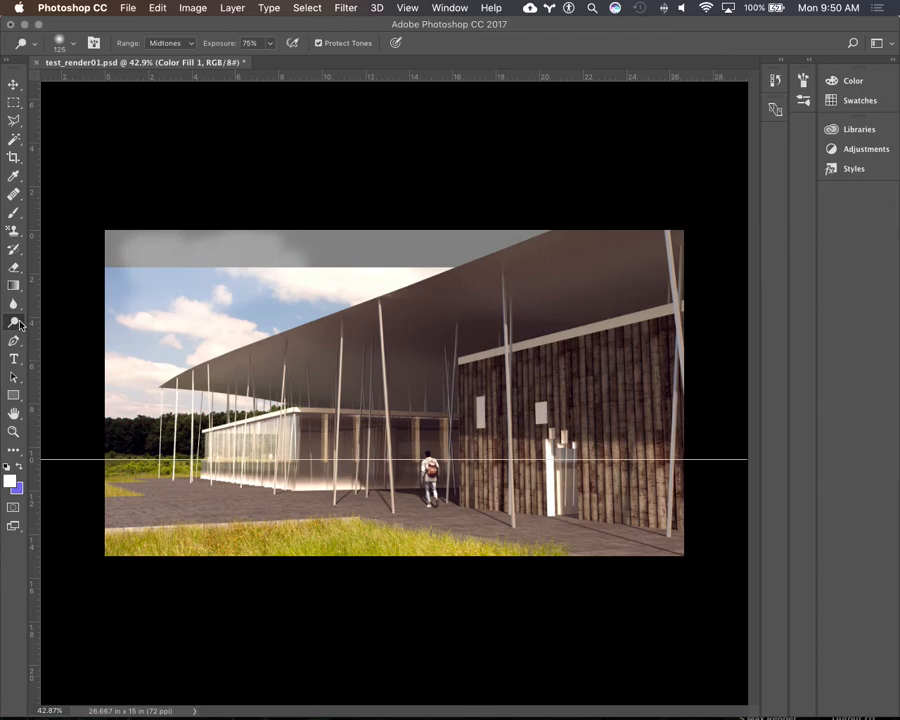
# Dodge the midtones of the canopy underside, the glass wall and the paving around the walking figure.
pyautogui.click(20, 325)
pyautogui.click(20, 325)
pyautogui.click(16, 325)
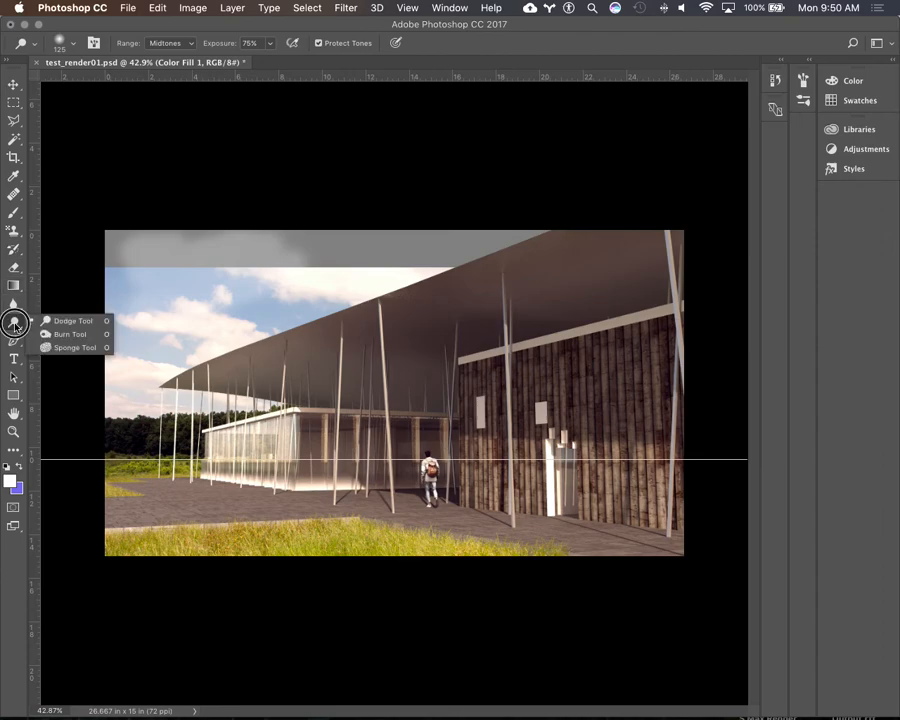
pyautogui.click(66, 320)
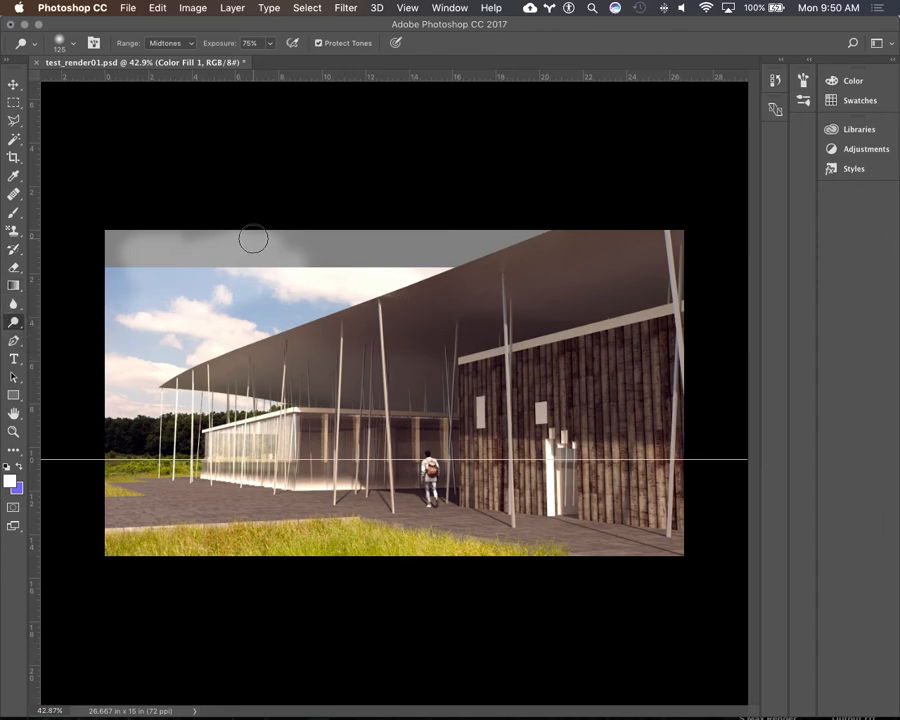
pyautogui.moveTo(372, 346)
pyautogui.mouseDown()
pyautogui.moveTo(430, 401)
pyautogui.moveTo(407, 395)
pyautogui.moveTo(401, 424)
pyautogui.moveTo(386, 388)
pyautogui.moveTo(405, 386)
pyautogui.moveTo(417, 414)
pyautogui.moveTo(422, 394)
pyautogui.moveTo(419, 412)
pyautogui.moveTo(449, 437)
pyautogui.moveTo(449, 406)
pyautogui.moveTo(413, 395)
pyautogui.moveTo(427, 385)
pyautogui.moveTo(406, 389)
pyautogui.moveTo(416, 421)
pyautogui.moveTo(427, 403)
pyautogui.moveTo(394, 401)
pyautogui.moveTo(455, 387)
pyautogui.moveTo(376, 411)
pyautogui.moveTo(394, 424)
pyautogui.moveTo(350, 439)
pyautogui.moveTo(401, 424)
pyautogui.moveTo(323, 440)
pyautogui.moveTo(408, 437)
pyautogui.moveTo(373, 437)
pyautogui.moveTo(441, 424)
pyautogui.moveTo(368, 418)
pyautogui.moveTo(451, 404)
pyautogui.moveTo(440, 438)
pyautogui.moveTo(428, 441)
pyautogui.moveTo(412, 400)
pyautogui.moveTo(410, 447)
pyautogui.moveTo(418, 441)
pyautogui.moveTo(427, 496)
pyautogui.moveTo(426, 406)
pyautogui.moveTo(441, 504)
pyautogui.moveTo(440, 453)
pyautogui.moveTo(433, 513)
pyautogui.moveTo(392, 503)
pyautogui.moveTo(424, 504)
pyautogui.moveTo(374, 507)
pyautogui.moveTo(506, 496)
pyautogui.moveTo(398, 493)
pyautogui.moveTo(441, 496)
pyautogui.moveTo(417, 519)
pyautogui.moveTo(443, 510)
pyautogui.moveTo(427, 513)
pyautogui.moveTo(446, 520)
pyautogui.moveTo(443, 509)
pyautogui.moveTo(457, 519)
pyautogui.moveTo(427, 501)
pyautogui.moveTo(472, 508)
pyautogui.moveTo(433, 494)
pyautogui.moveTo(532, 525)
pyautogui.moveTo(462, 510)
pyautogui.moveTo(450, 504)
pyautogui.moveTo(607, 544)
pyautogui.moveTo(448, 519)
pyautogui.moveTo(579, 538)
pyautogui.moveTo(409, 481)
pyautogui.moveTo(393, 487)
pyautogui.moveTo(462, 510)
pyautogui.moveTo(330, 505)
pyautogui.mouseUp()
pyautogui.click(448, 522)
pyautogui.moveTo(423, 501); pyautogui.dragTo(300, 496)
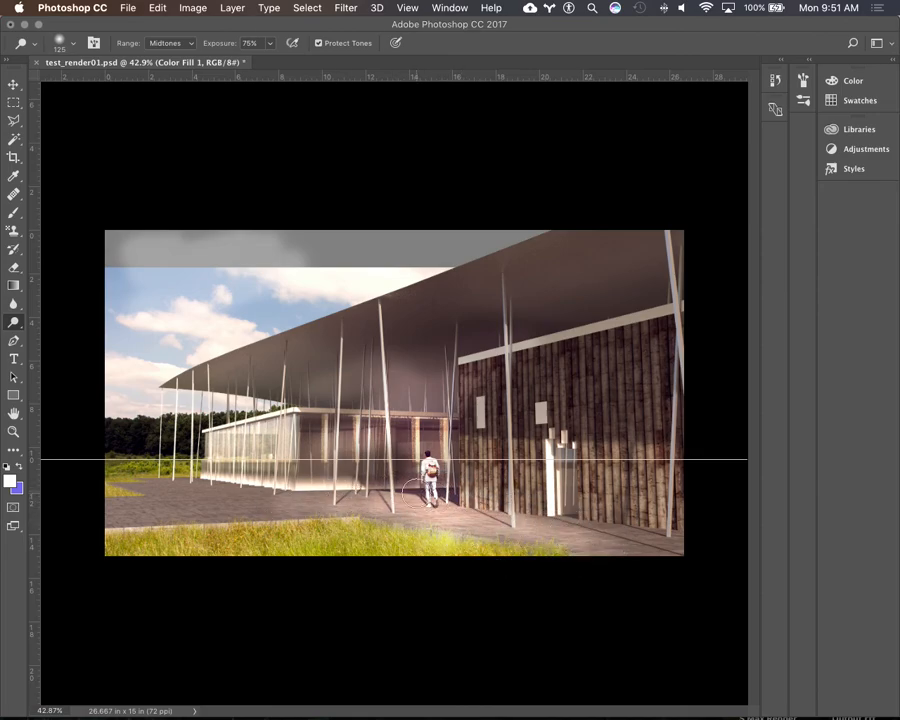
pyautogui.moveTo(400, 486); pyautogui.dragTo(256, 503)
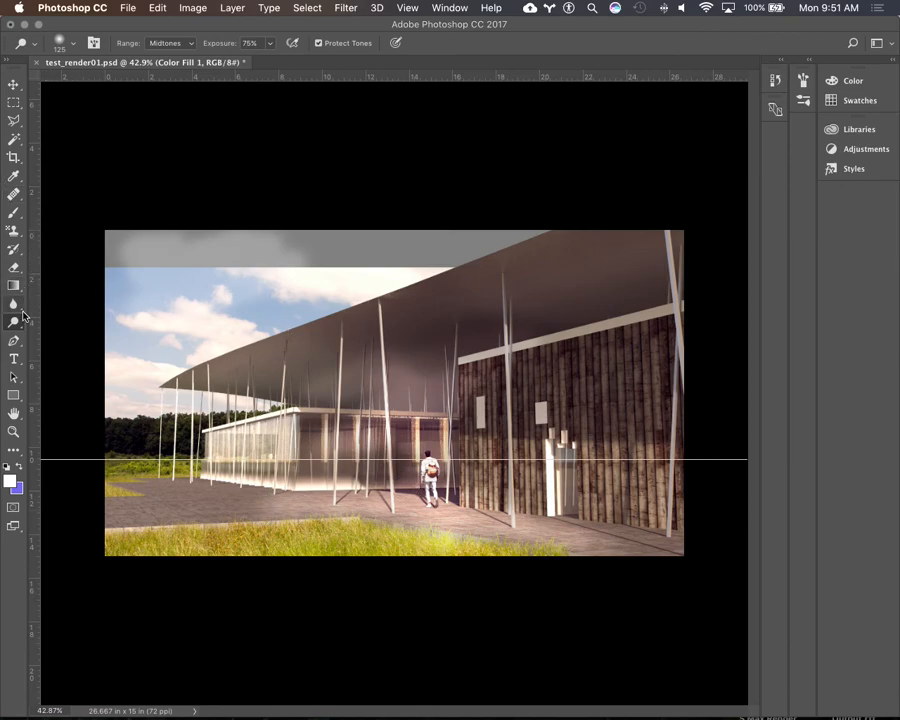
# Darken the render's outer edges and corners with the Burn tool on midtones at 54% exposure, enlarging the brush to 300.
pyautogui.moveTo(14, 326); pyautogui.dragTo(40, 331)
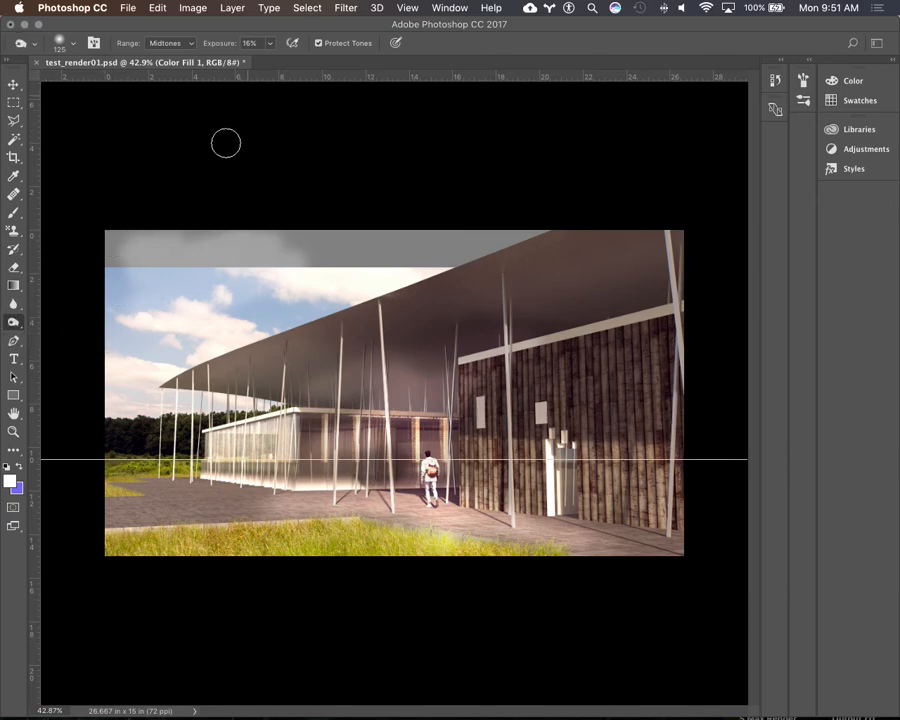
pyautogui.click(272, 44)
pyautogui.moveTo(269, 64)
pyautogui.mouseDown()
pyautogui.moveTo(303, 60)
pyautogui.moveTo(294, 60)
pyautogui.mouseUp()
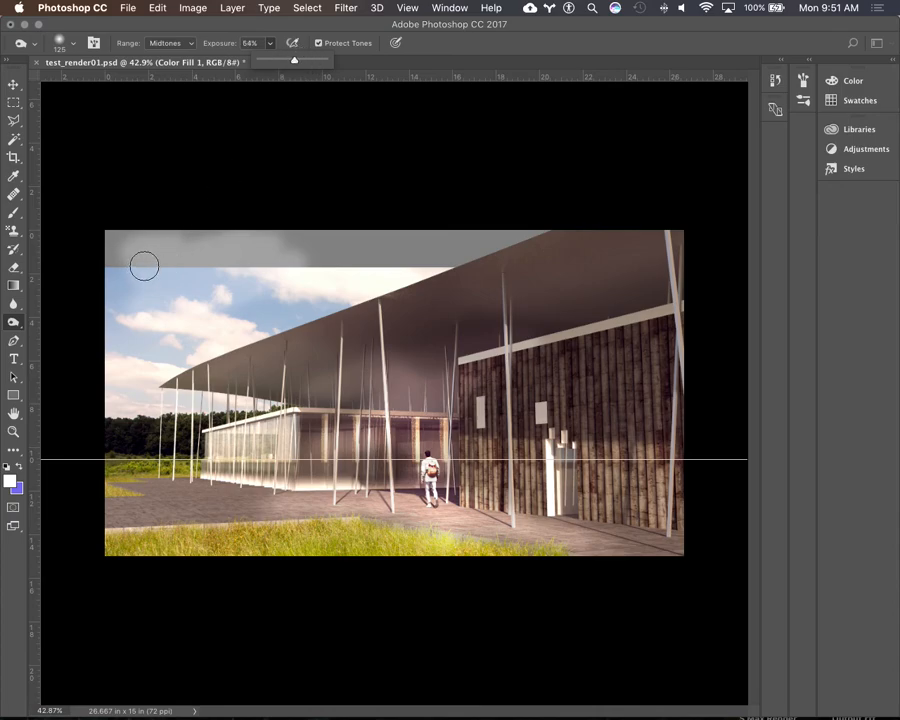
pyautogui.press(']')
pyautogui.press(']')
pyautogui.press(']')
pyautogui.press(']')
pyautogui.press(']')
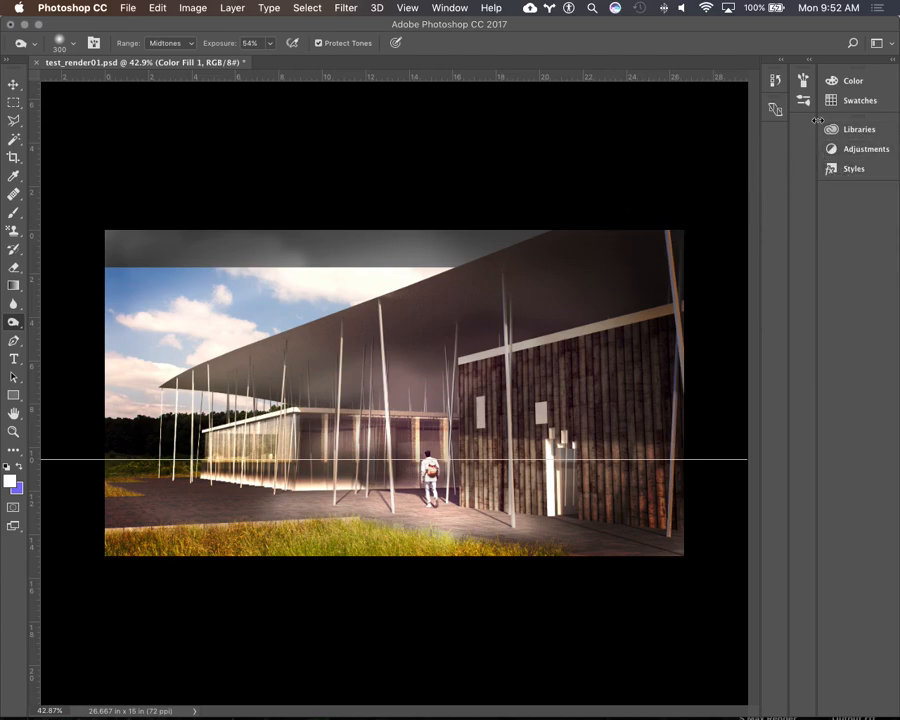
# Show the Layers panel again and toggle the dodged and burned fill layer to compare before and after, leaving it hidden.
pyautogui.click(447, 8)
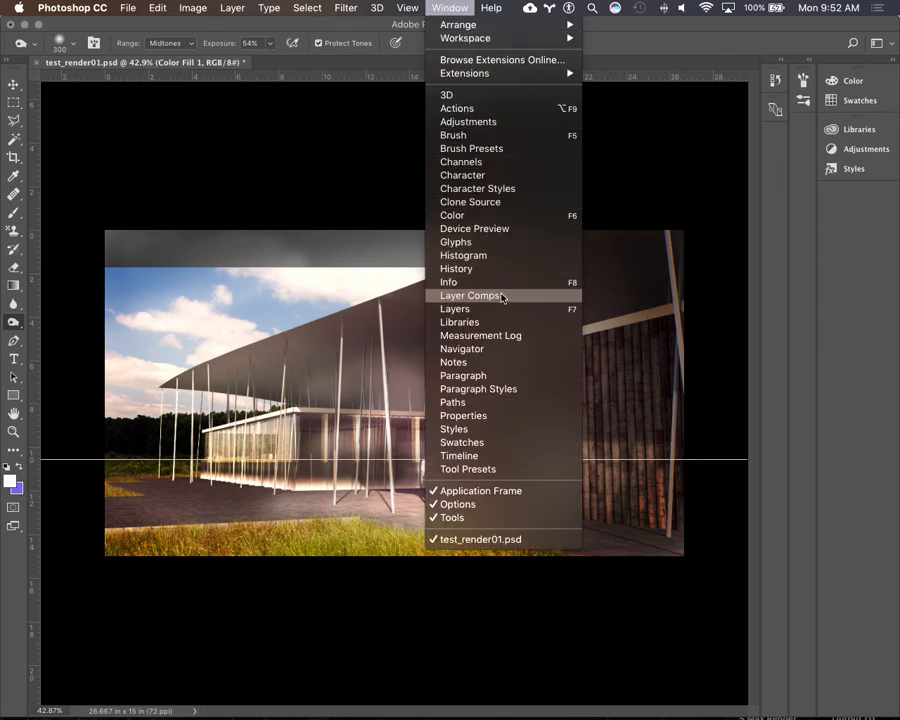
pyautogui.click(502, 309)
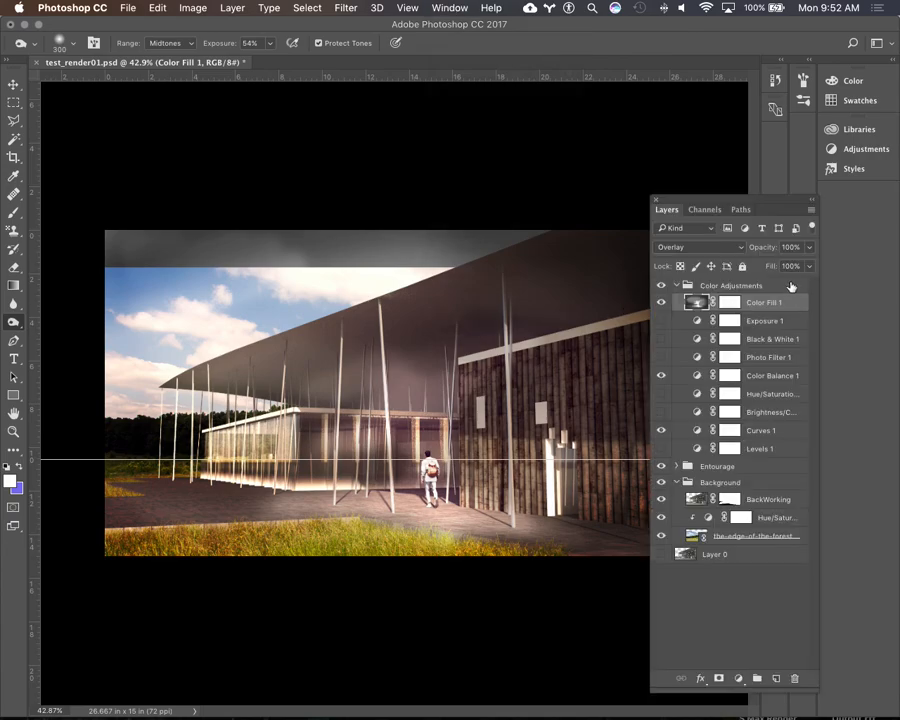
pyautogui.click(661, 303)
pyautogui.click(662, 303)
pyautogui.click(663, 304)
pyautogui.click(662, 303)
pyautogui.click(662, 304)
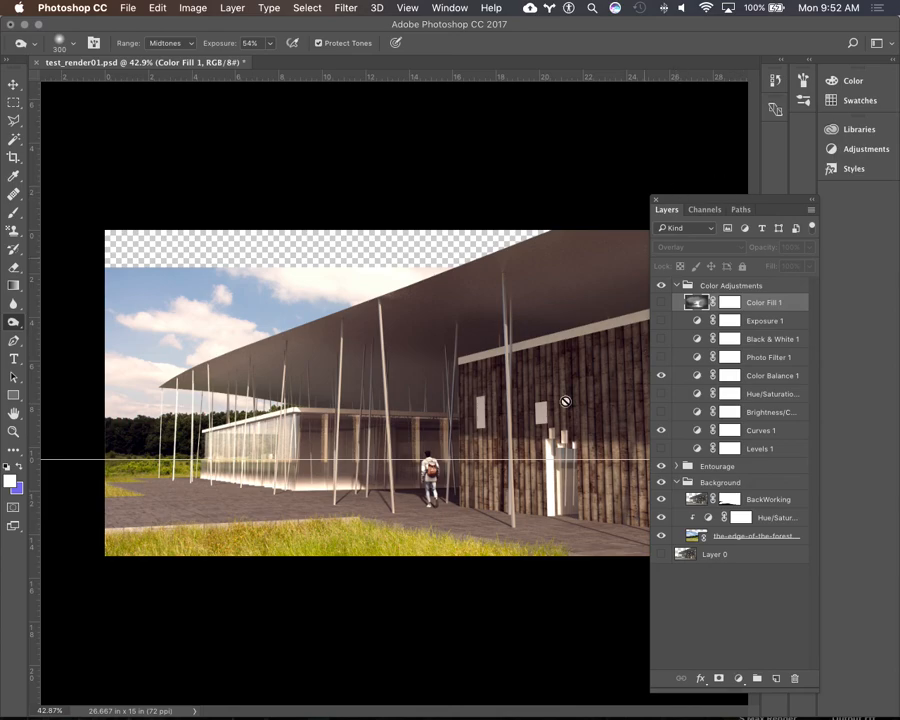
pyautogui.moveTo(362, 703)
pyautogui.press('super+space')
pyautogui.write('qui')
pyautogui.press('Return')
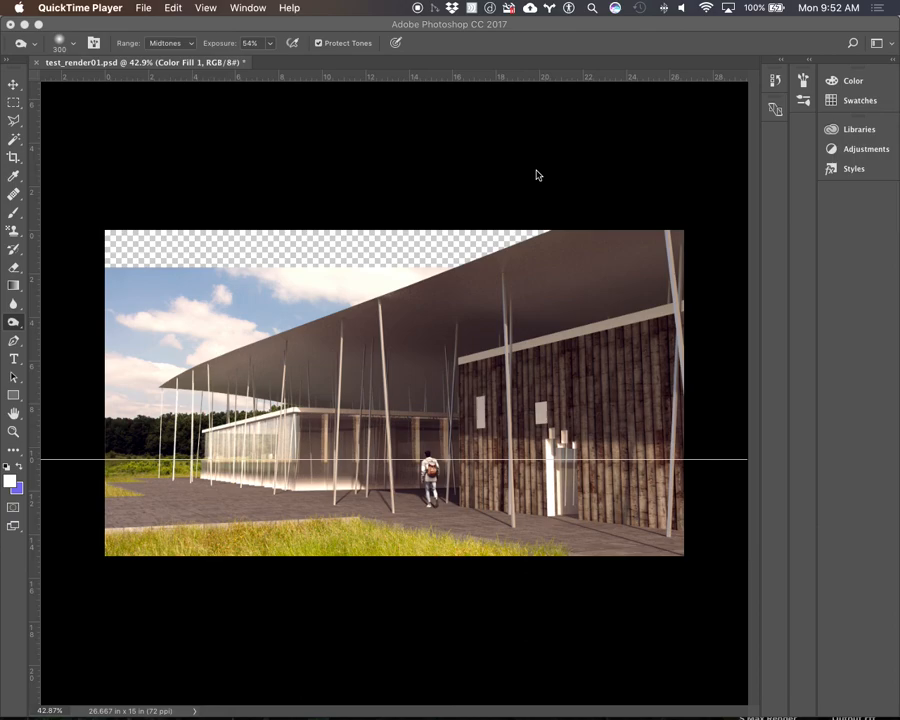